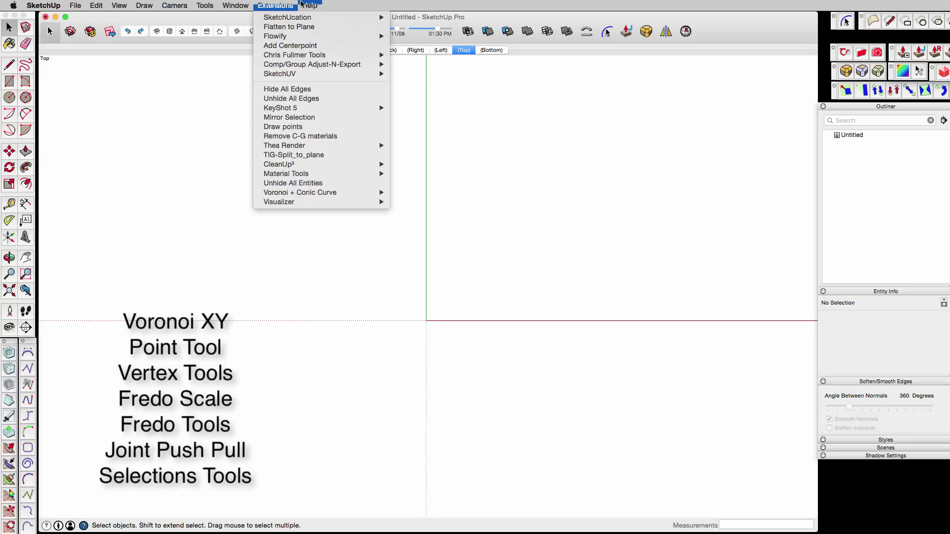
- Scatter 38 construction points freehand over a roughly rectangular area above the red axis and beside the green axis in top view
{"action": "left_click", "coordinate": [284, 128]}
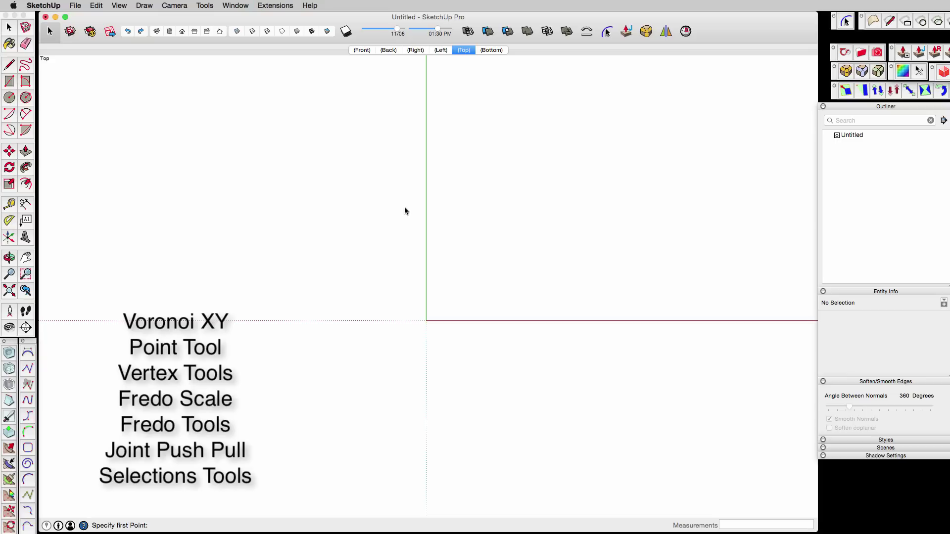
{"action": "left_click", "coordinate": [440, 174]}
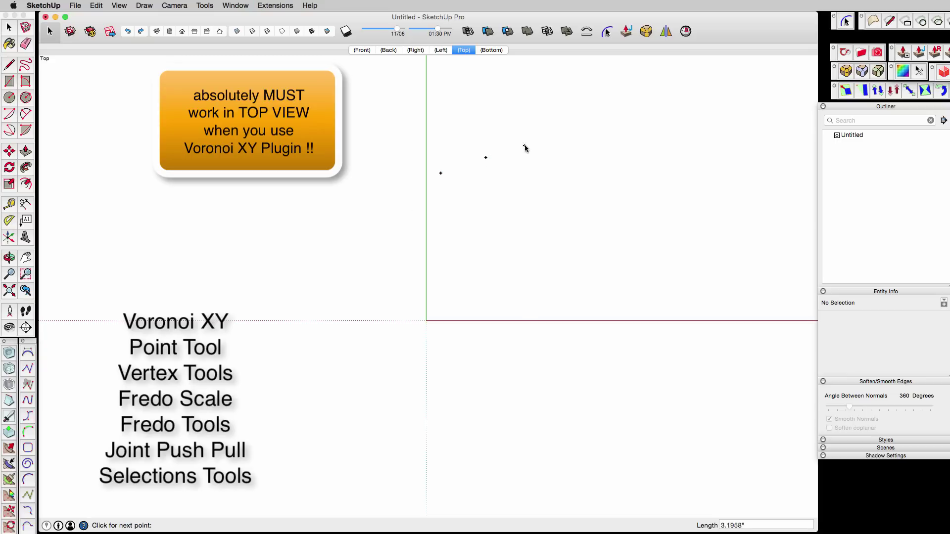
{"action": "left_click", "coordinate": [641, 159]}
{"action": "left_click", "coordinate": [505, 174]}
{"action": "left_click", "coordinate": [478, 200]}
{"action": "left_click", "coordinate": [456, 248]}
{"action": "left_click", "coordinate": [442, 213]}
{"action": "left_click", "coordinate": [509, 252]}
{"action": "left_click", "coordinate": [476, 286]}
{"action": "left_click", "coordinate": [448, 307]}
{"action": "left_click", "coordinate": [542, 307]}
{"action": "left_click", "coordinate": [555, 263]}
{"action": "left_click", "coordinate": [540, 228]}
{"action": "left_click", "coordinate": [575, 206]}
{"action": "left_click", "coordinate": [601, 248]}
{"action": "left_click", "coordinate": [628, 226]}
{"action": "left_click", "coordinate": [607, 183]}
{"action": "left_click", "coordinate": [645, 193]}
{"action": "left_click", "coordinate": [668, 248]}
{"action": "left_click", "coordinate": [650, 270]}
{"action": "left_click", "coordinate": [617, 287]}
{"action": "left_click", "coordinate": [603, 311]}
{"action": "left_click", "coordinate": [588, 279]}
{"action": "left_click", "coordinate": [662, 304]}
{"action": "left_click", "coordinate": [672, 204]}
{"action": "left_click", "coordinate": [671, 171]}
{"action": "left_click", "coordinate": [466, 139]}
{"action": "left_click", "coordinate": [440, 145]}
{"action": "left_click", "coordinate": [452, 272]}
{"action": "left_click", "coordinate": [520, 281]}
{"action": "left_click", "coordinate": [490, 215]}
{"action": "left_click", "coordinate": [582, 226]}
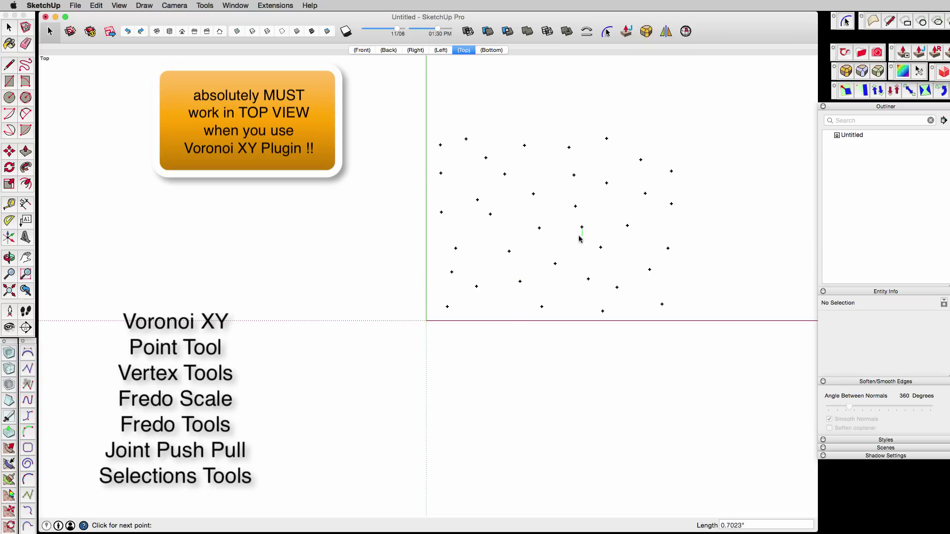
{"action": "double_click", "coordinate": [677, 139]}
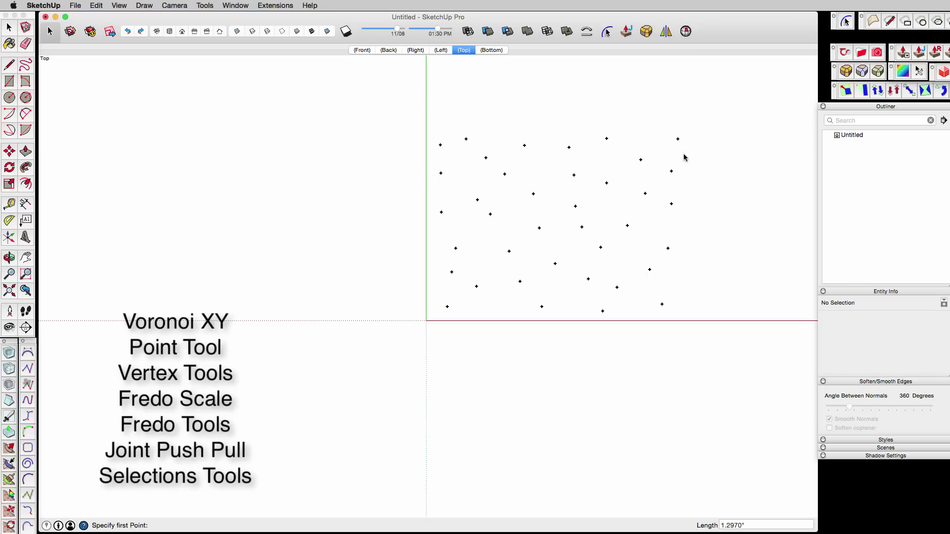
- Triangulate all the scattered points, keeping the default Triangulated_Points layer name
{"action": "key", "text": "super+a"}
{"action": "left_click", "coordinate": [275, 5]}
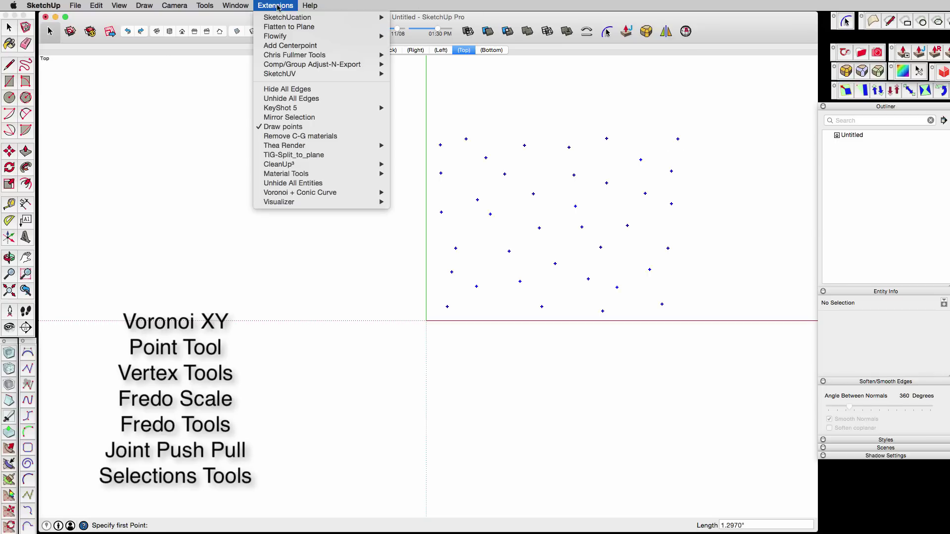
{"action": "mouse_move", "coordinate": [322, 192]}
{"action": "left_click", "coordinate": [440, 193]}
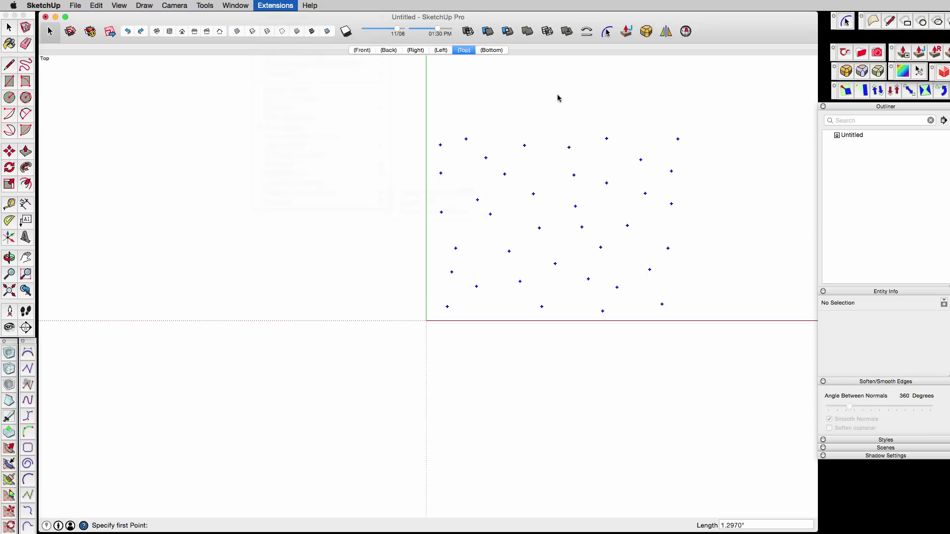
{"action": "left_click", "coordinate": [660, 208]}
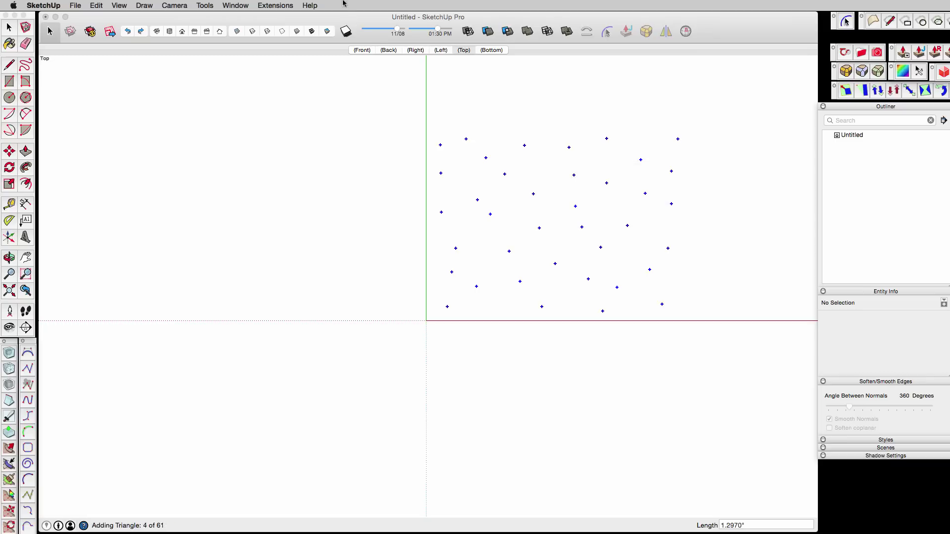
- Generate Voronoi XY cells from the triangulated points
{"action": "left_click", "coordinate": [266, 5]}
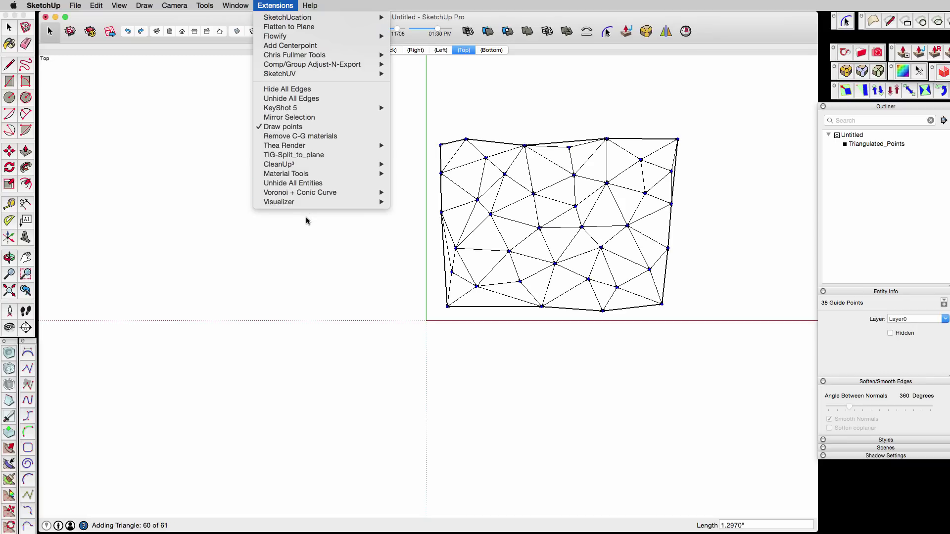
{"action": "mouse_move", "coordinate": [322, 192]}
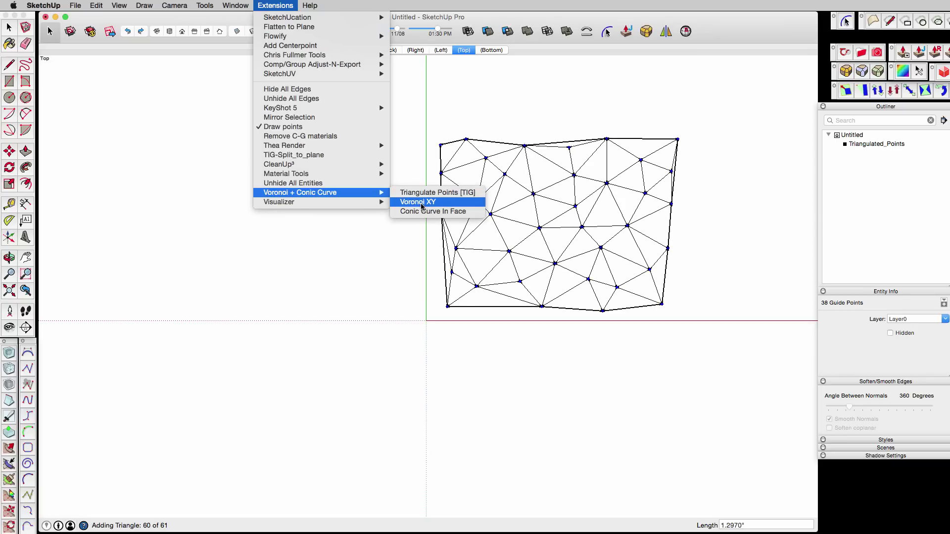
{"action": "left_click", "coordinate": [422, 203]}
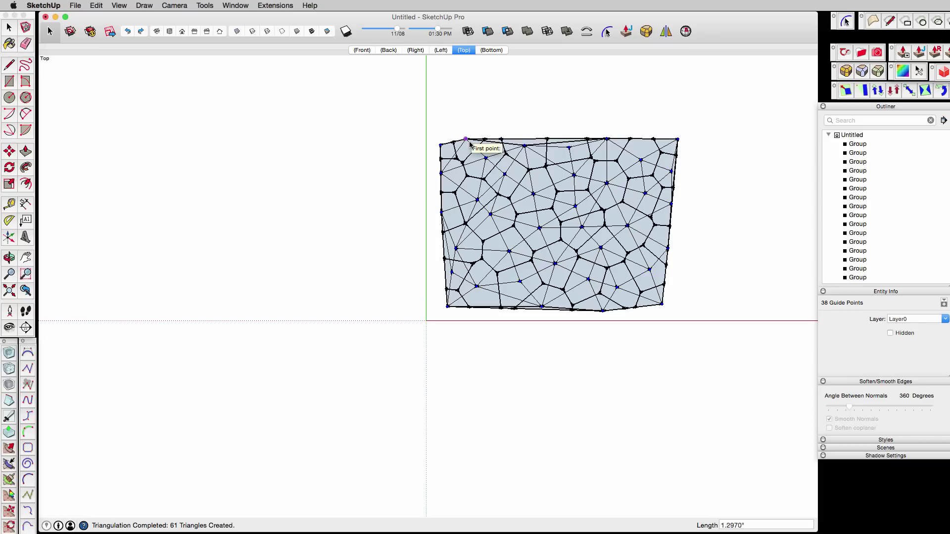
{"action": "key", "text": "shift+z"}
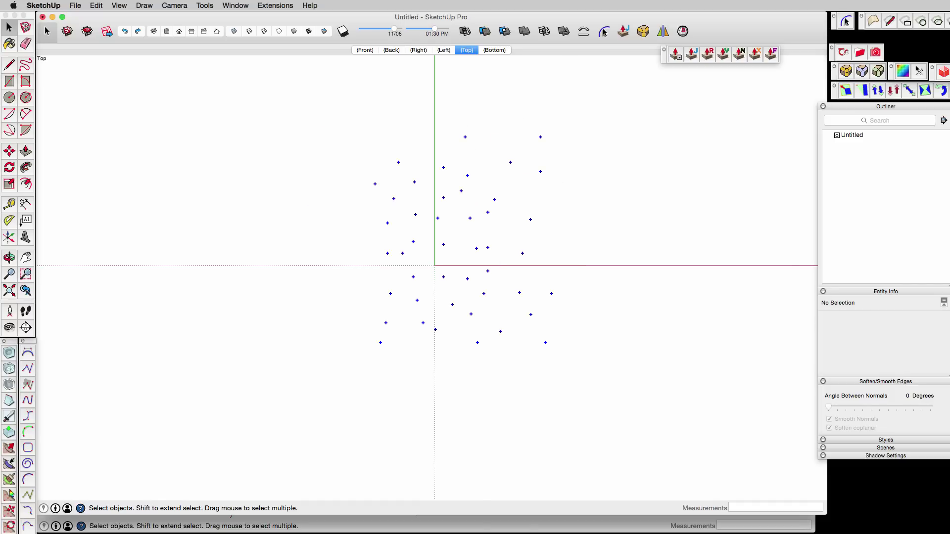
- Triangulate all guide points of the second model's point set, keeping the default layer name
{"action": "key", "text": "super+a"}
{"action": "left_click", "coordinate": [266, 6]}
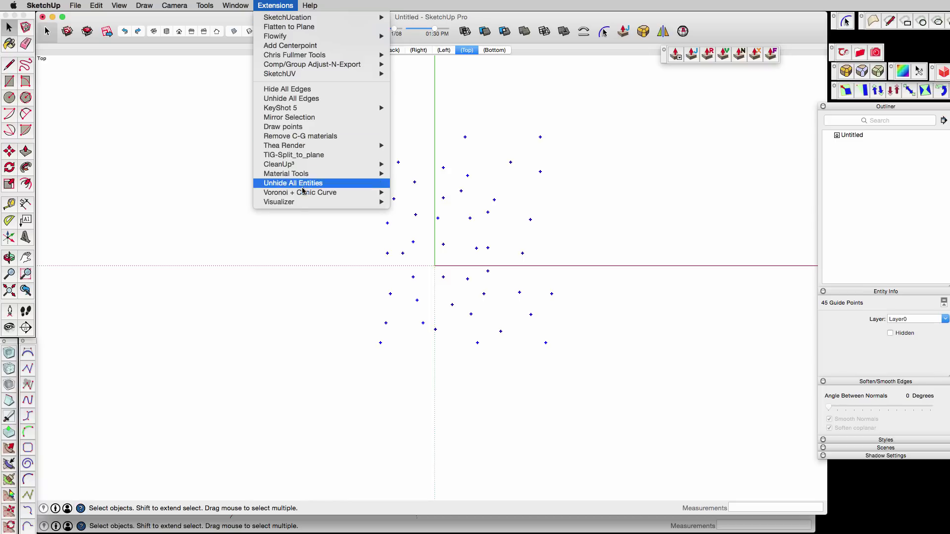
{"action": "mouse_move", "coordinate": [303, 193]}
{"action": "left_click", "coordinate": [411, 193]}
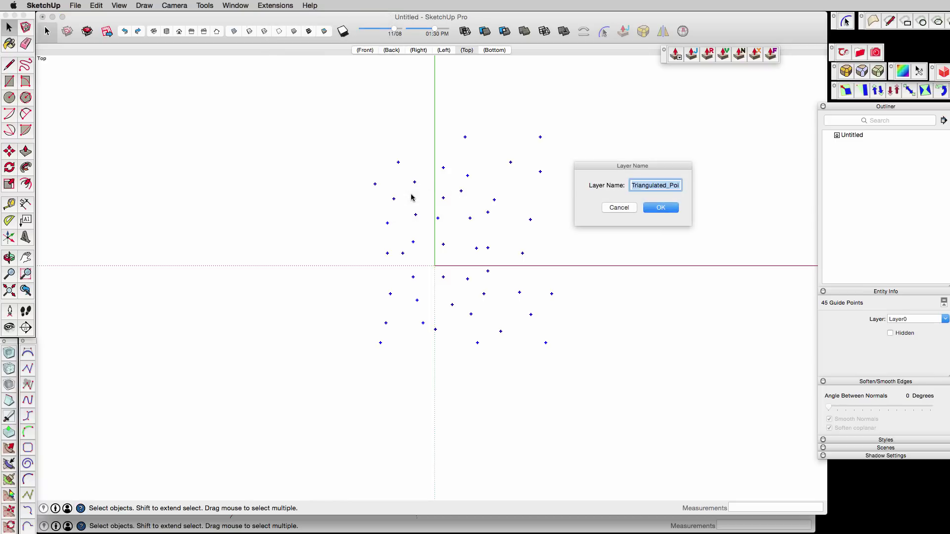
{"action": "left_click", "coordinate": [659, 208]}
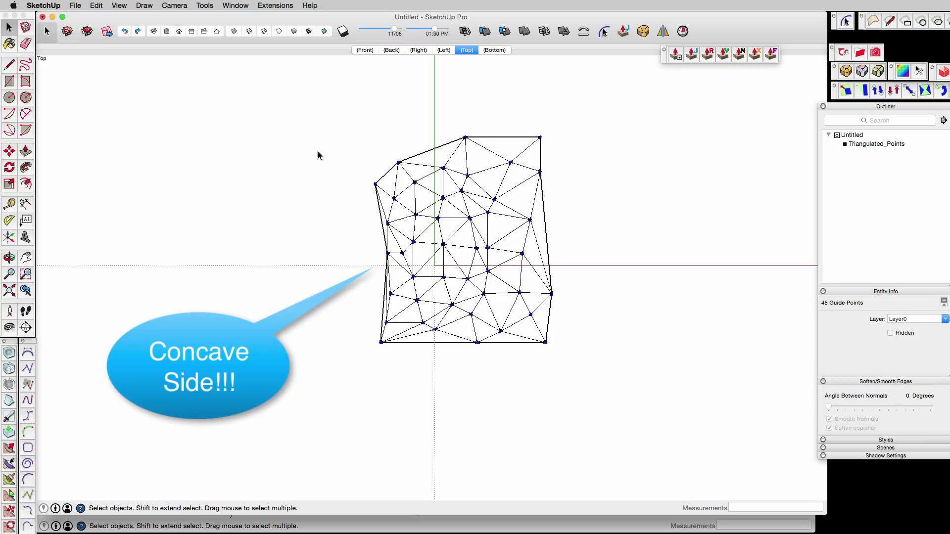
- Try to generate Voronoi XY cells from the point set with the concave side
{"action": "left_click", "coordinate": [274, 5]}
{"action": "mouse_move", "coordinate": [314, 194]}
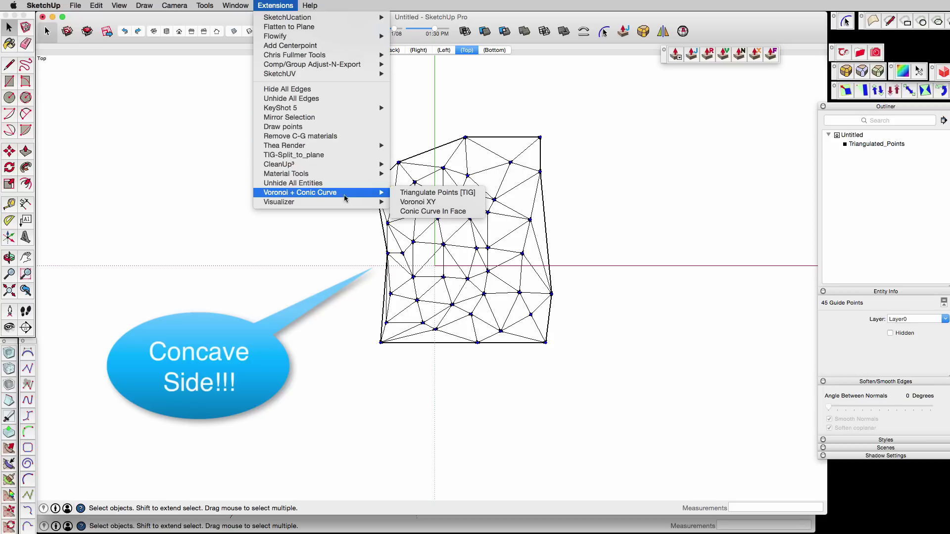
{"action": "left_click", "coordinate": [437, 193]}
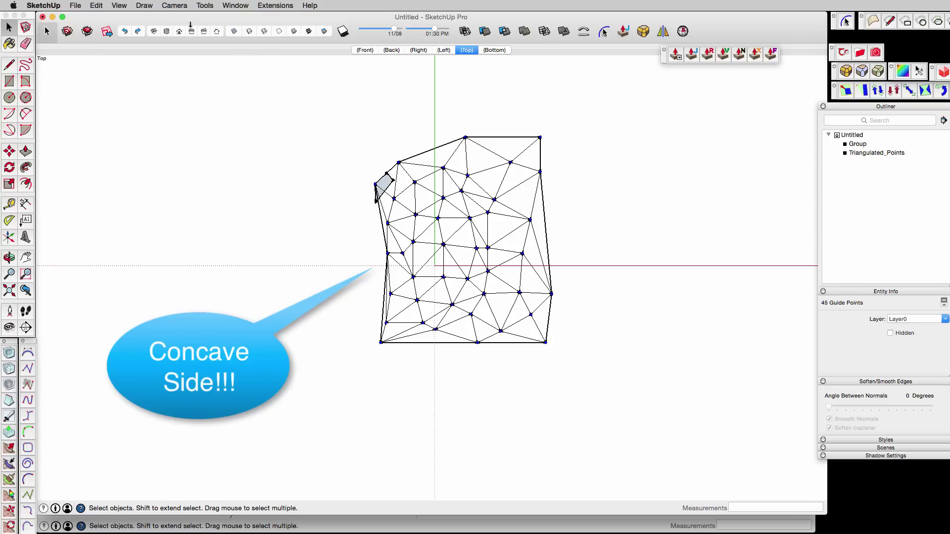
- Delete everything in the model, then undo back to the bare guide points without triangulation
{"action": "left_click", "coordinate": [92, 6]}
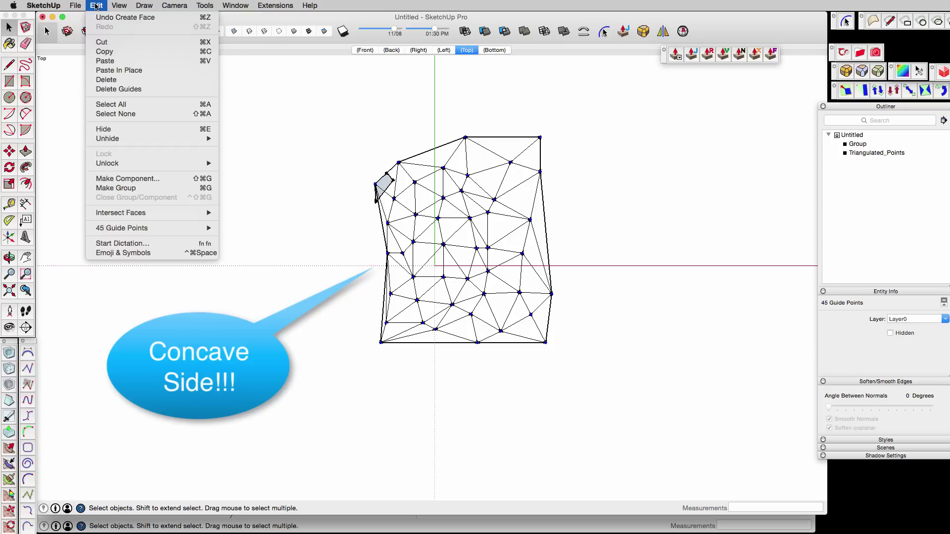
{"action": "left_click", "coordinate": [131, 114]}
{"action": "key", "text": "Delete"}
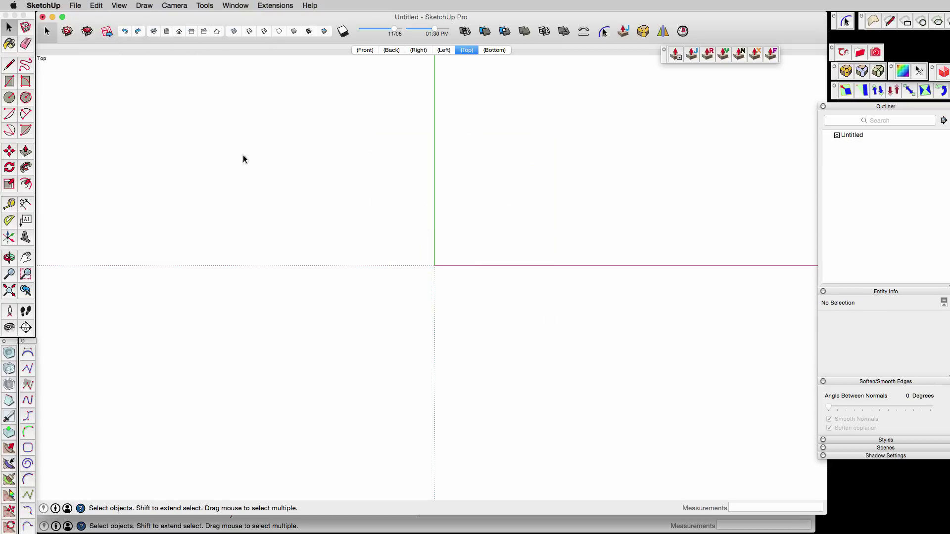
{"action": "key", "text": "super+z"}
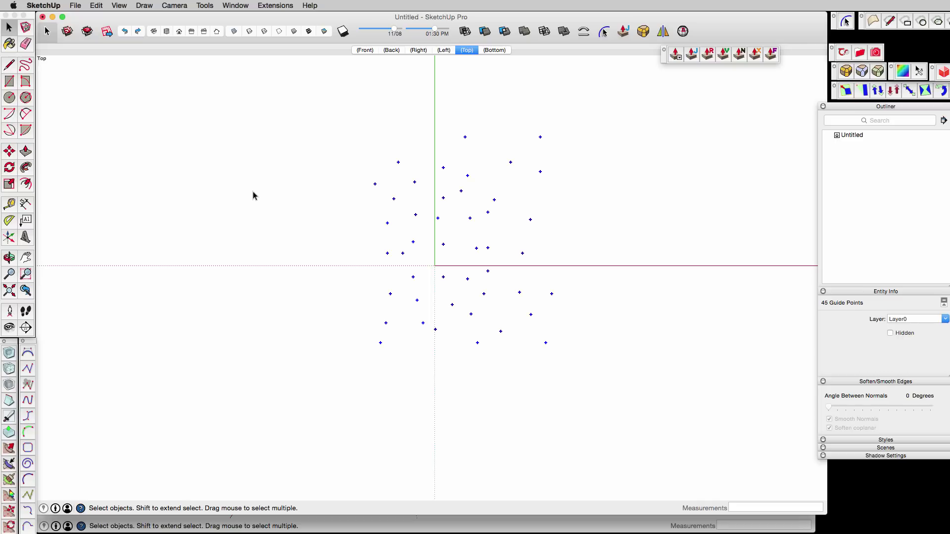
- Move guide points on and near the concave left side with the Move tool, relocating some to the upper right and lower edge
{"action": "left_click", "coordinate": [280, 230]}
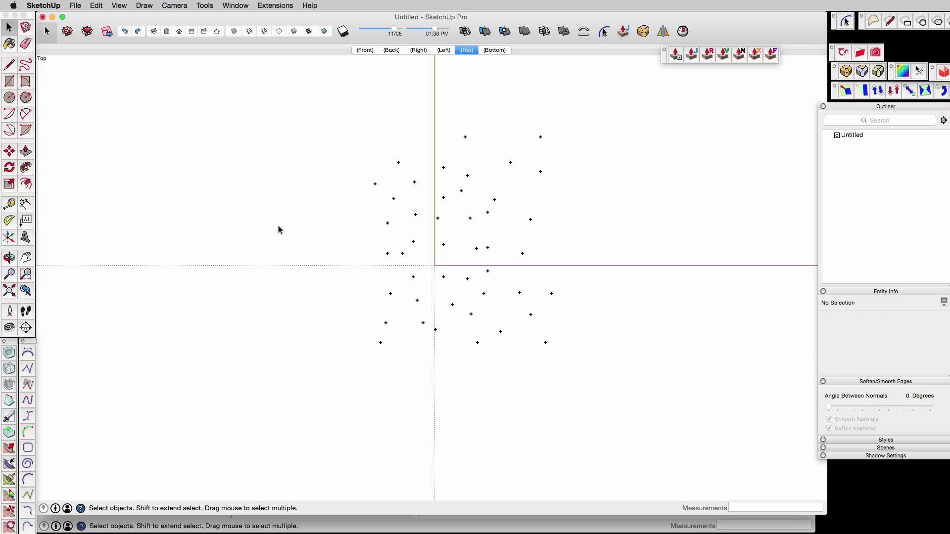
{"action": "key", "text": "m"}
{"action": "left_click", "coordinate": [388, 223]}
{"action": "left_click", "coordinate": [482, 160]}
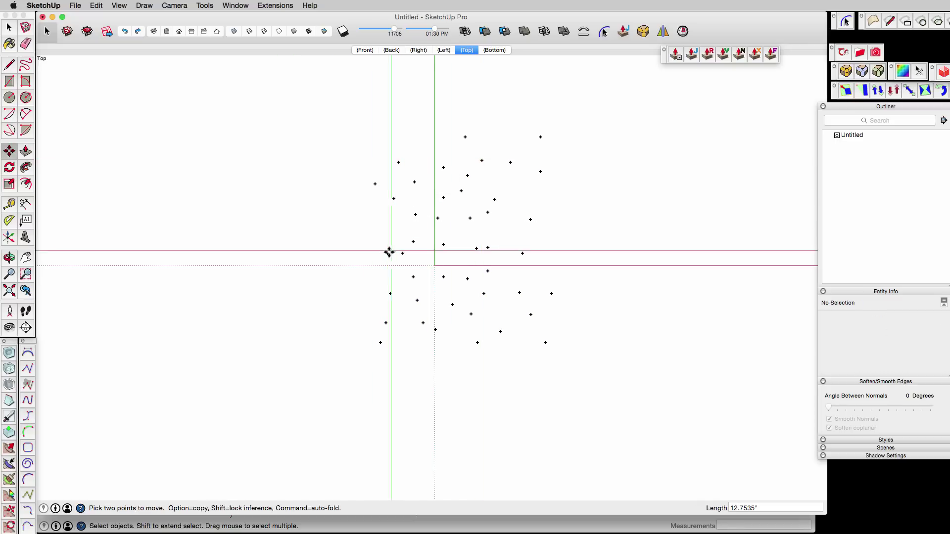
{"action": "left_click_drag", "start_coordinate": [389, 251], "coordinate": [373, 262]}
{"action": "left_click_drag", "start_coordinate": [390, 294], "coordinate": [390, 241]}
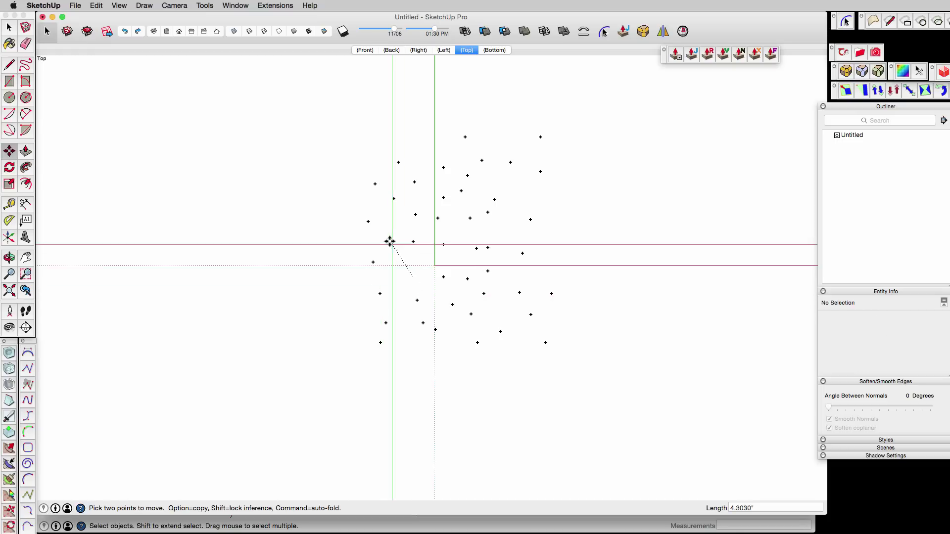
{"action": "left_click", "coordinate": [546, 192]}
{"action": "left_click", "coordinate": [465, 137]}
{"action": "left_click", "coordinate": [451, 145]}
{"action": "left_click", "coordinate": [413, 242]}
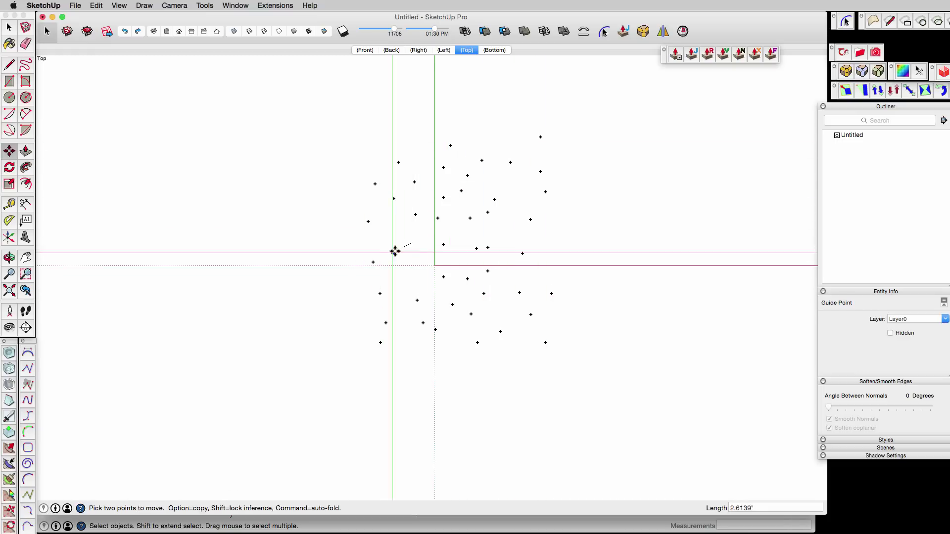
{"action": "left_click", "coordinate": [397, 251]}
{"action": "left_click", "coordinate": [373, 263]}
{"action": "left_click", "coordinate": [410, 275]}
{"action": "left_click", "coordinate": [394, 198]}
{"action": "left_click", "coordinate": [393, 211]}
{"action": "left_click", "coordinate": [386, 323]}
{"action": "left_click", "coordinate": [422, 347]}
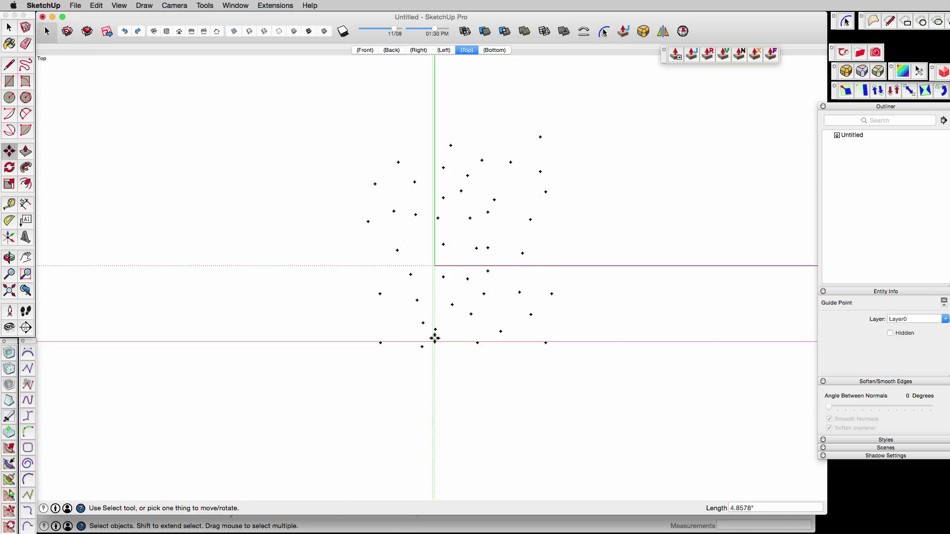
- Move a lower guide point to the right edge and spread out the crowded points in the middle of the set
{"action": "left_click", "coordinate": [436, 329]}
{"action": "left_click", "coordinate": [549, 255]}
{"action": "left_click", "coordinate": [487, 248]}
{"action": "left_click", "coordinate": [508, 234]}
{"action": "left_click", "coordinate": [470, 218]}
{"action": "left_click", "coordinate": [463, 234]}
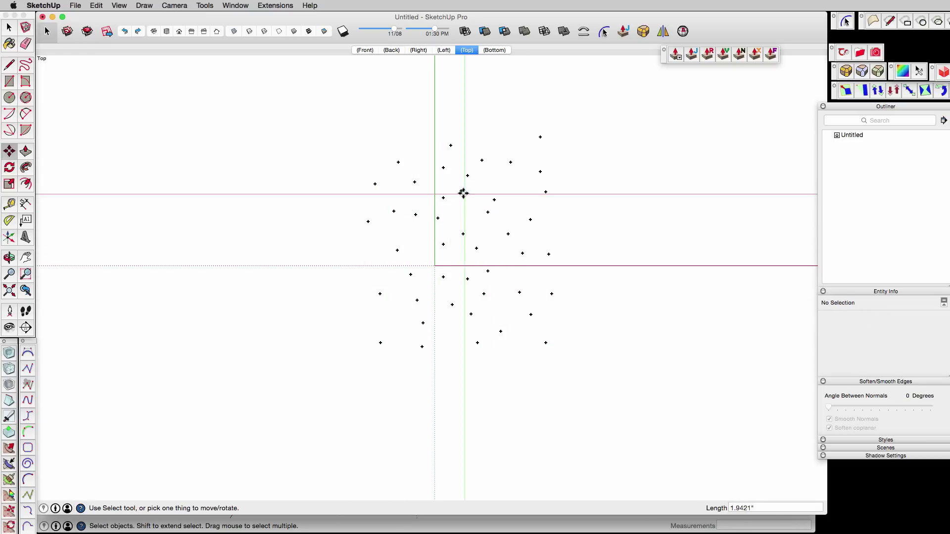
{"action": "left_click", "coordinate": [462, 191]}
{"action": "left_click", "coordinate": [461, 201]}
{"action": "left_click", "coordinate": [494, 200]}
{"action": "left_click", "coordinate": [477, 343]}
{"action": "left_click", "coordinate": [477, 343]}
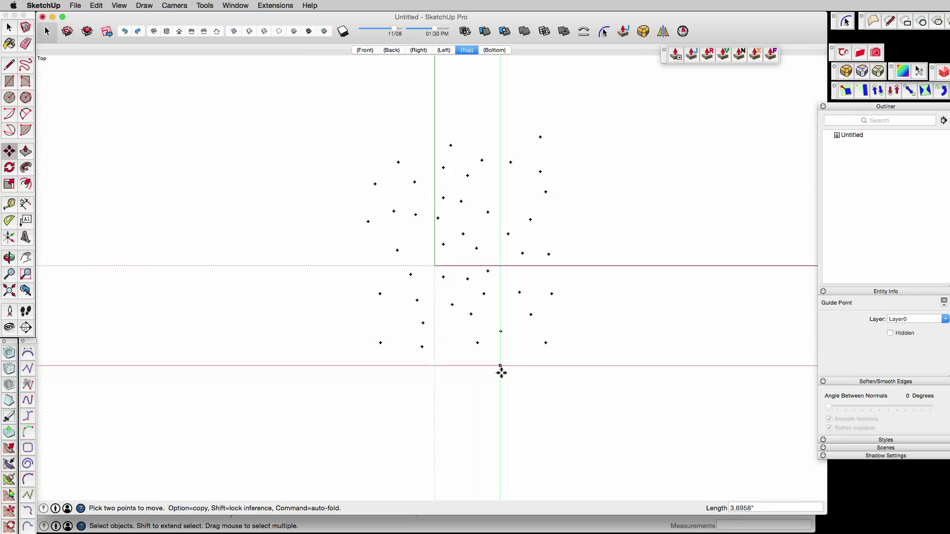
{"action": "left_click", "coordinate": [499, 352]}
{"action": "left_click", "coordinate": [498, 352]}
{"action": "left_click", "coordinate": [512, 193]}
- Move the guide points along the outer boundary so that the set forms a rounded, convex outline
{"action": "left_click", "coordinate": [422, 347]}
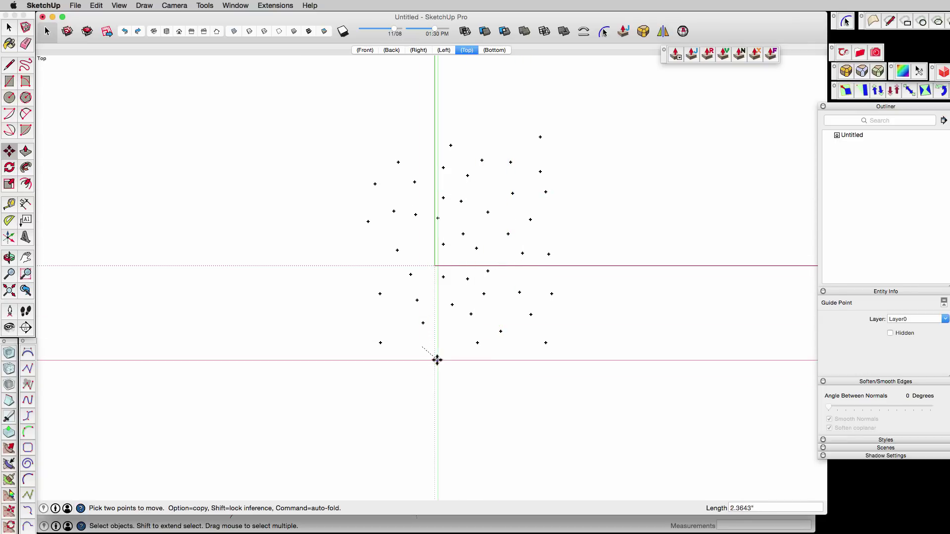
{"action": "left_click", "coordinate": [438, 360]}
{"action": "left_click", "coordinate": [545, 343]}
{"action": "left_click", "coordinate": [546, 360]}
{"action": "left_click", "coordinate": [551, 293]}
{"action": "left_click", "coordinate": [570, 300]}
{"action": "left_click", "coordinate": [546, 192]}
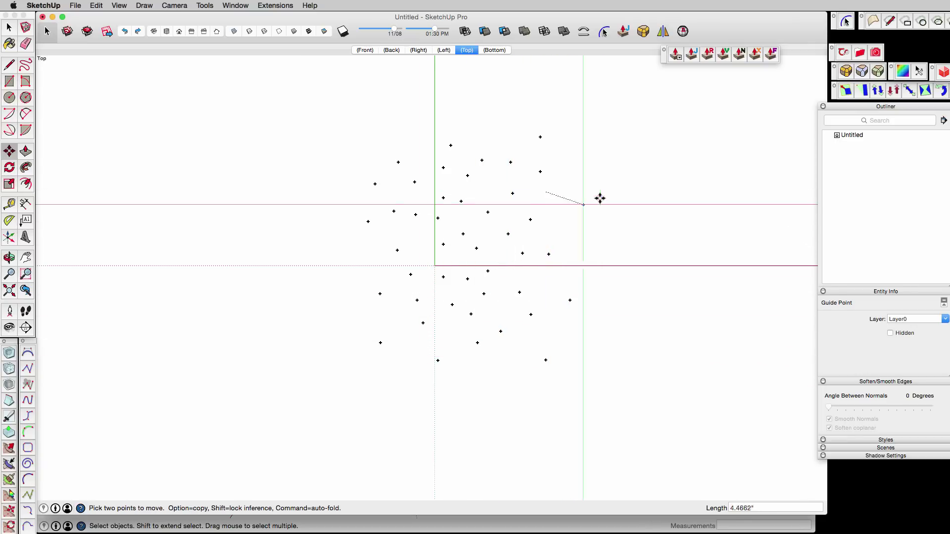
{"action": "left_click", "coordinate": [574, 207]}
{"action": "left_click", "coordinate": [541, 138]}
{"action": "left_click", "coordinate": [514, 137]}
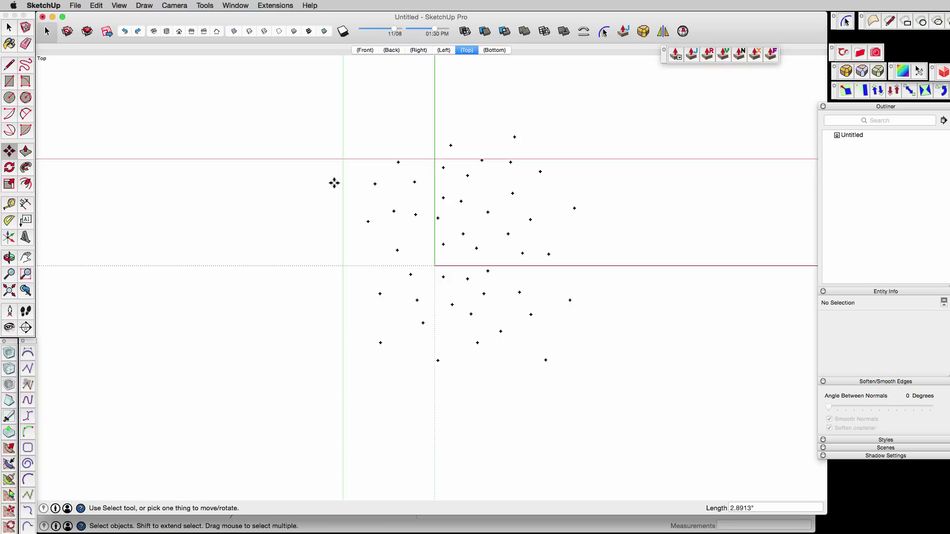
{"action": "left_click", "coordinate": [380, 343]}
{"action": "left_click", "coordinate": [408, 356]}
{"action": "left_click", "coordinate": [417, 300]}
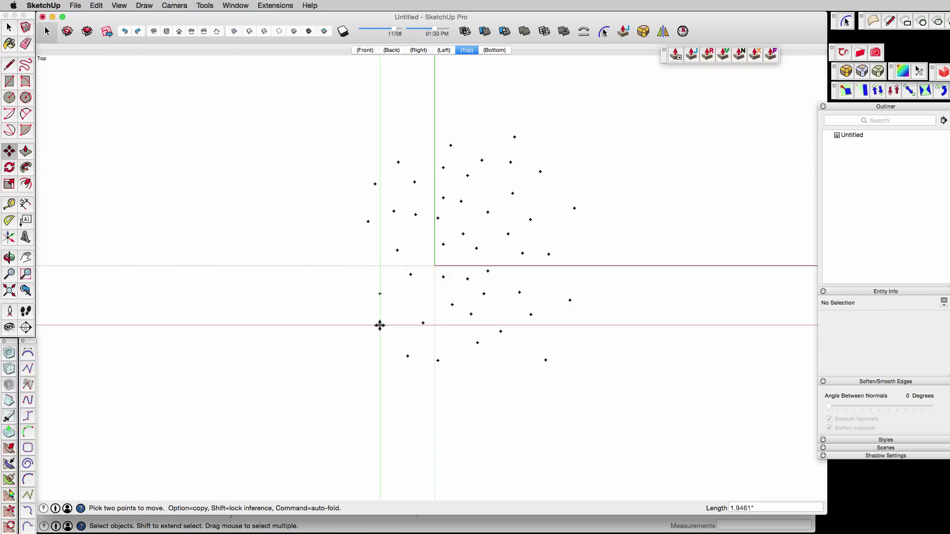
{"action": "left_click", "coordinate": [374, 331]}
- Triangulate all the rearranged guide points, keeping the default layer name
{"action": "key", "text": "space"}
{"action": "left_click_drag", "start_coordinate": [314, 94], "coordinate": [658, 427]}
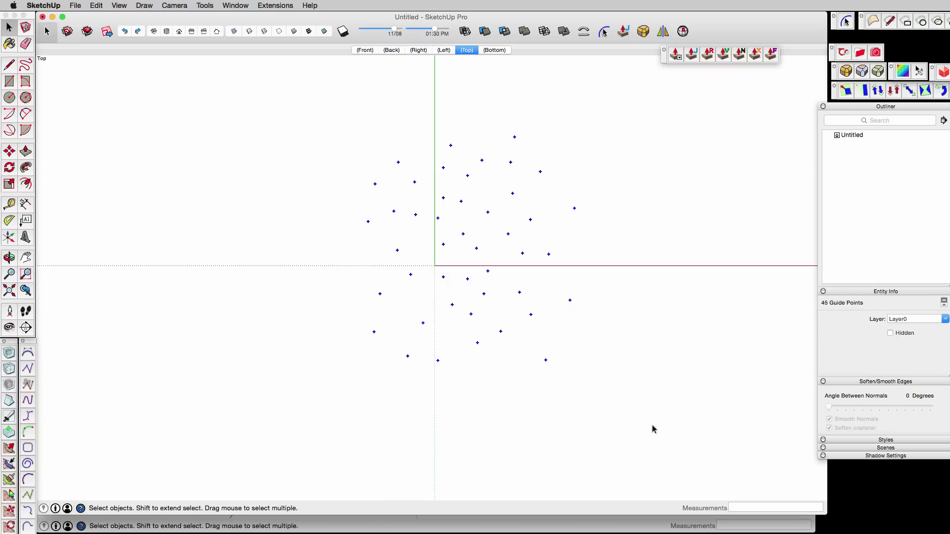
{"action": "left_click", "coordinate": [276, 5]}
{"action": "mouse_move", "coordinate": [348, 193]}
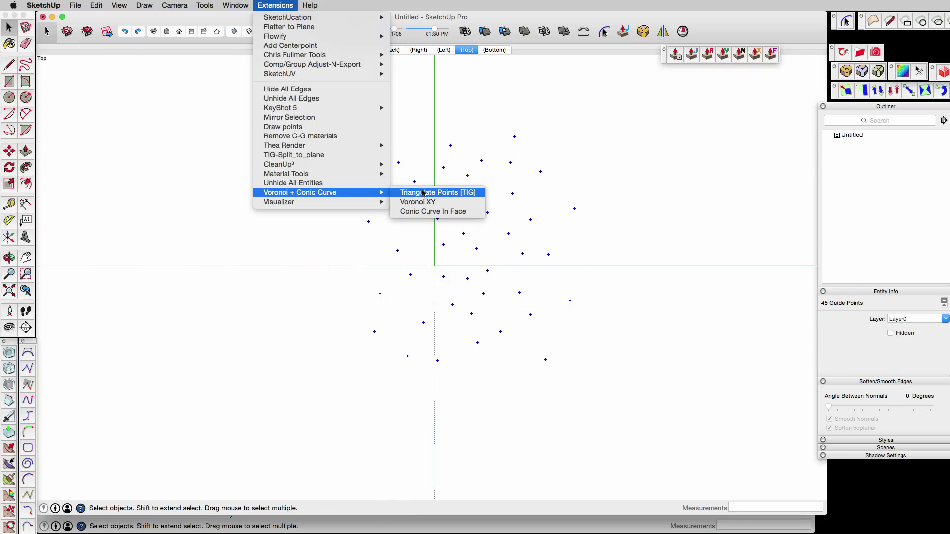
{"action": "left_click", "coordinate": [413, 193]}
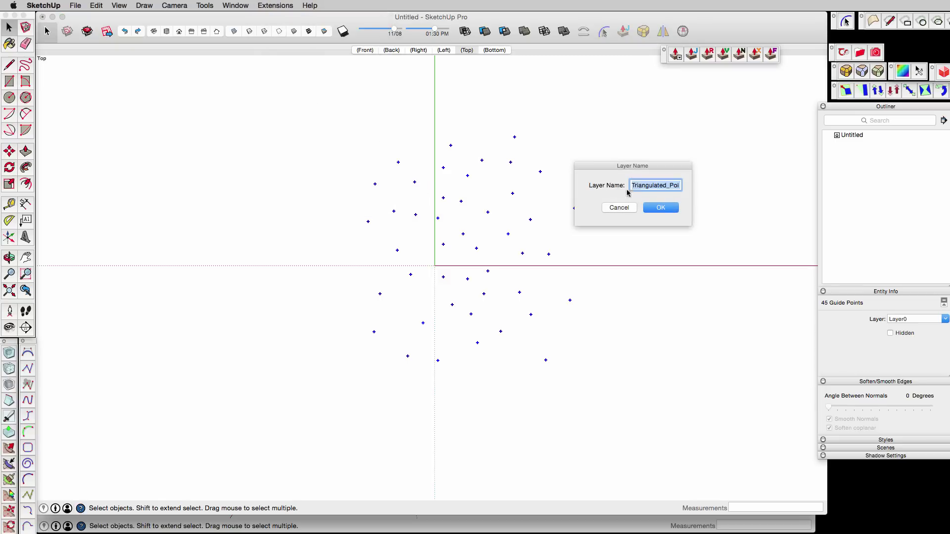
{"action": "left_click", "coordinate": [662, 207]}
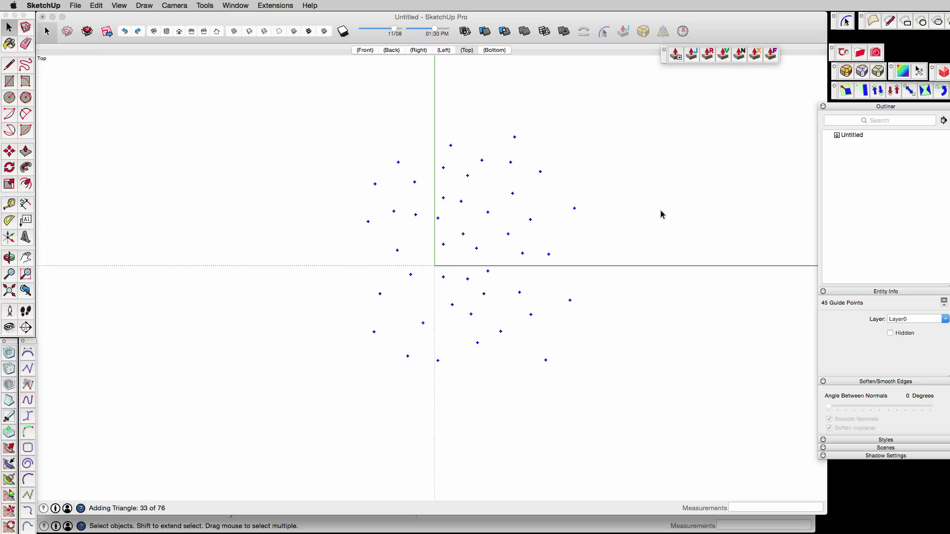
- Run Voronoi XY on the triangulated guide points
{"action": "left_click", "coordinate": [276, 6]}
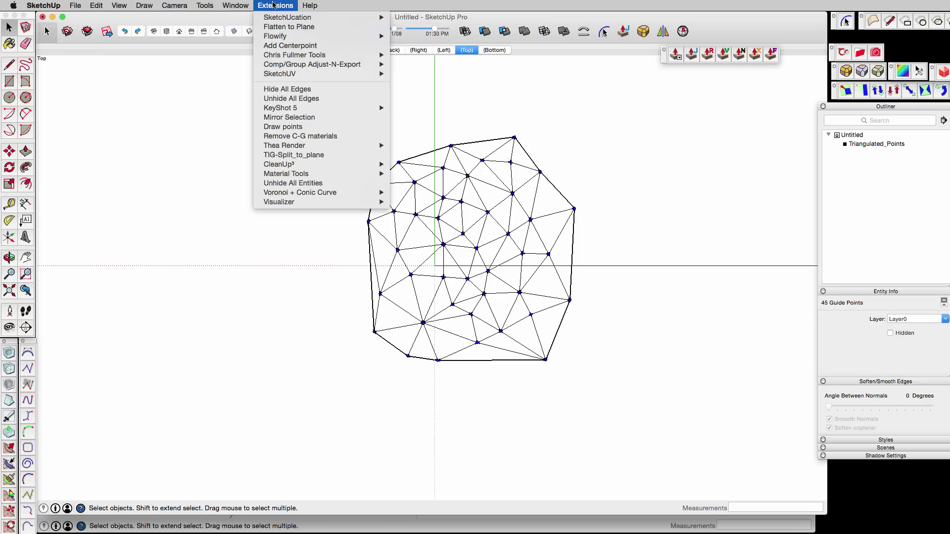
{"action": "mouse_move", "coordinate": [380, 196]}
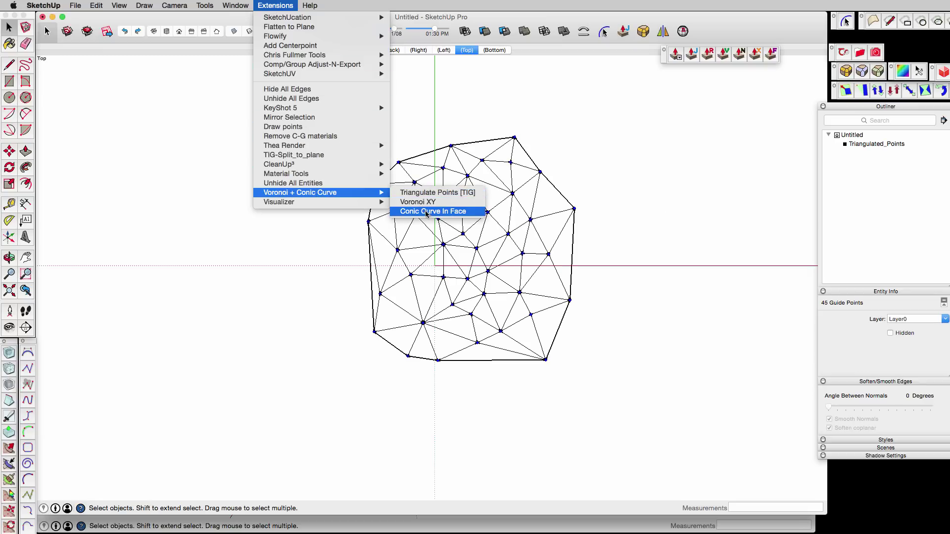
{"action": "left_click", "coordinate": [422, 192]}
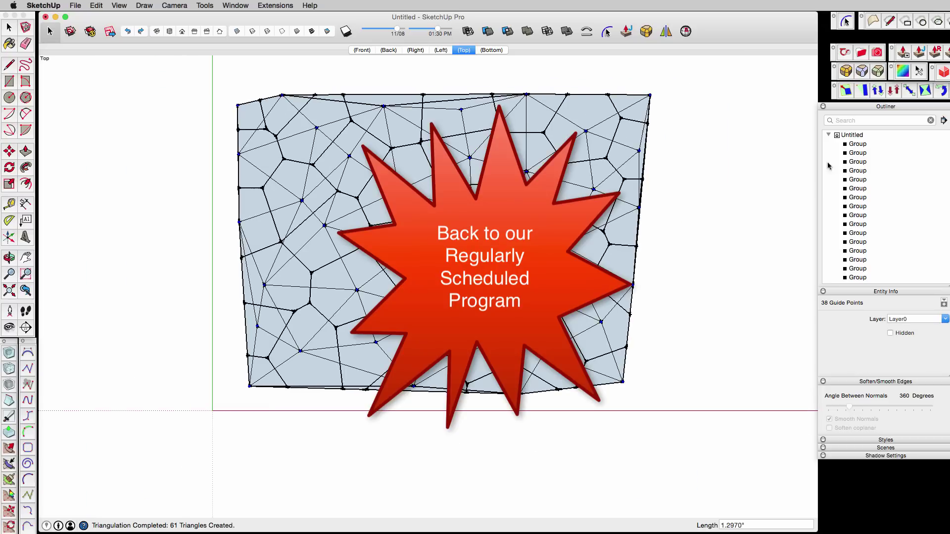
- Hide the Triangulated_Points group and explode all the Voronoi cell groups
{"action": "scroll", "coordinate": [876, 248], "scroll_direction": "down", "scroll_amount": 3}
{"action": "right_click", "coordinate": [876, 282]}
{"action": "left_click", "coordinate": [844, 294]}
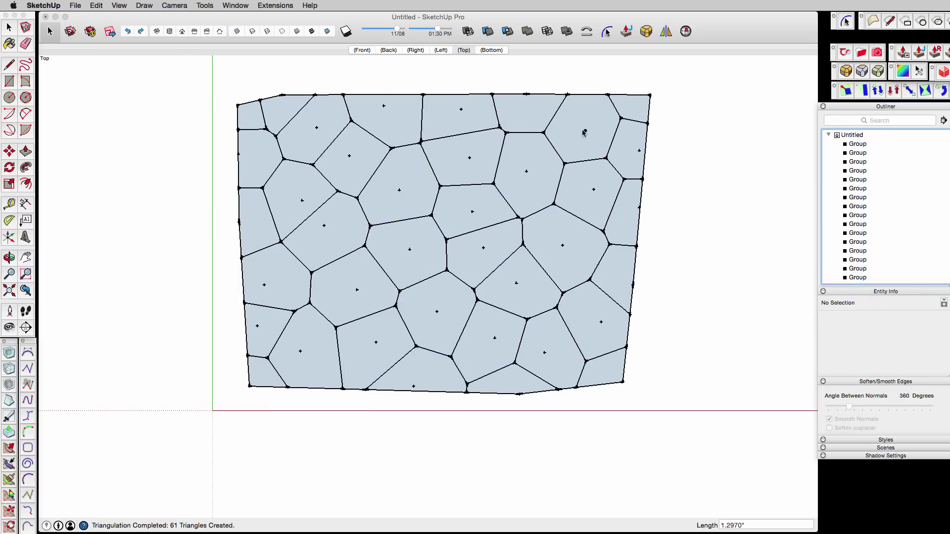
{"action": "key", "text": "super+a"}
{"action": "right_click", "coordinate": [587, 110]}
{"action": "left_click", "coordinate": [617, 163]}
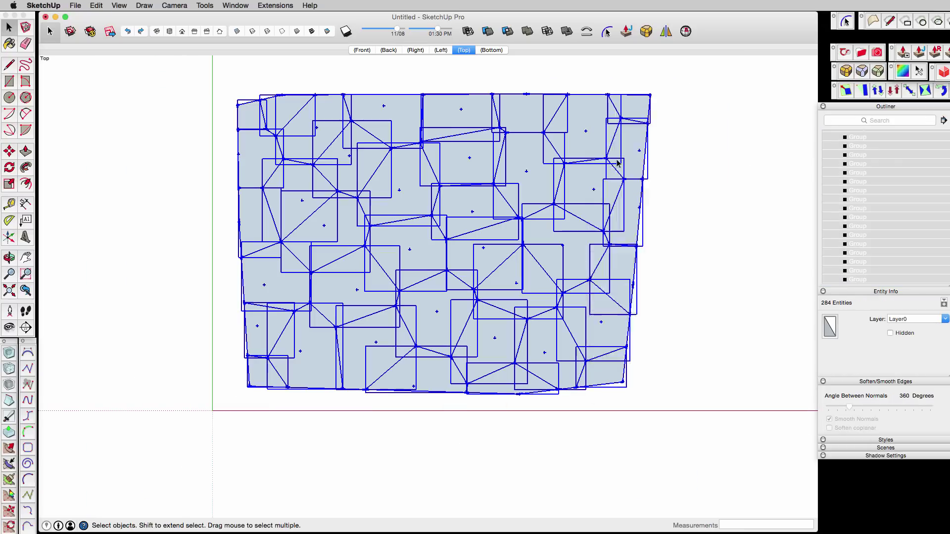
- Remove the guide points, keeping only the merged Voronoi cell edges and faces
{"action": "key", "text": "Delete"}
{"action": "key", "text": "super+a"}
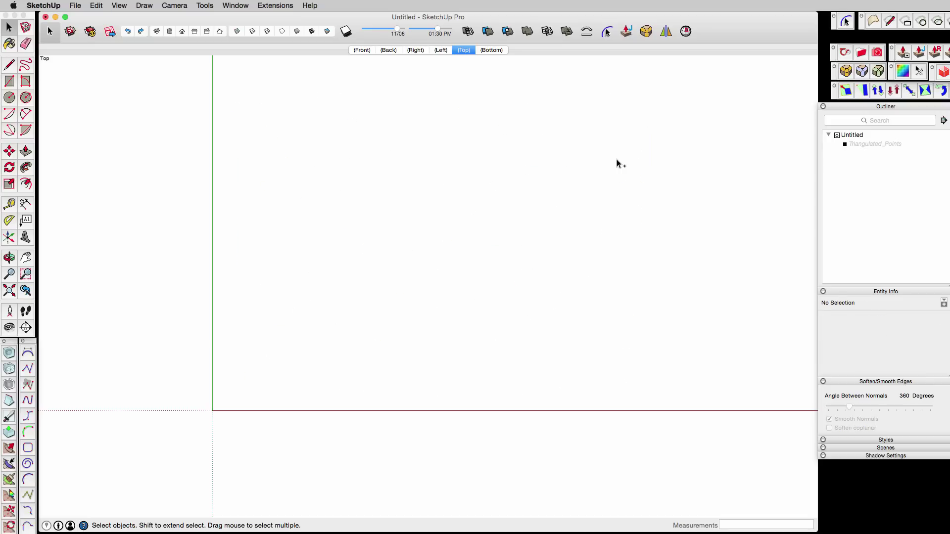
{"action": "key", "text": "super+z"}
{"action": "left_click", "coordinate": [674, 173]}
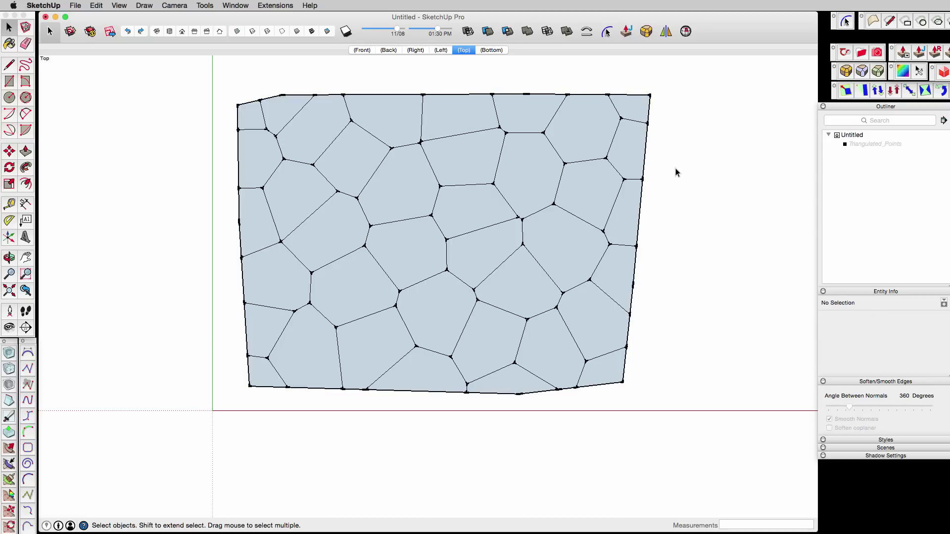
- Flatten the pattern's upper boundary into a straight horizontal line by scaling its vertices to 0 along the green axis
{"action": "left_click_drag", "start_coordinate": [211, 74], "coordinate": [681, 111]}
{"action": "key", "text": "v"}
{"action": "middle_click_drag", "start_coordinate": [682, 111], "coordinate": [697, 206], "text": "shift"}
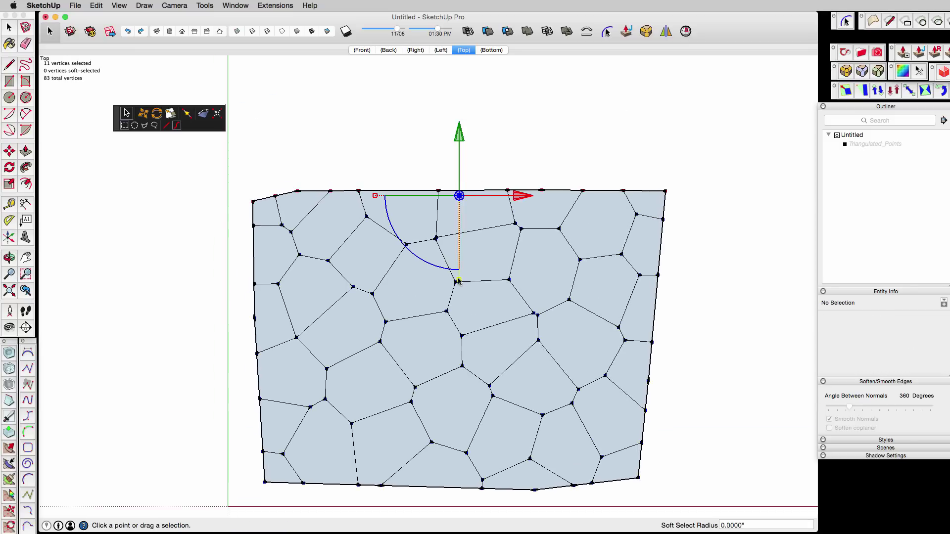
{"action": "left_click_drag", "start_coordinate": [458, 279], "coordinate": [459, 195]}
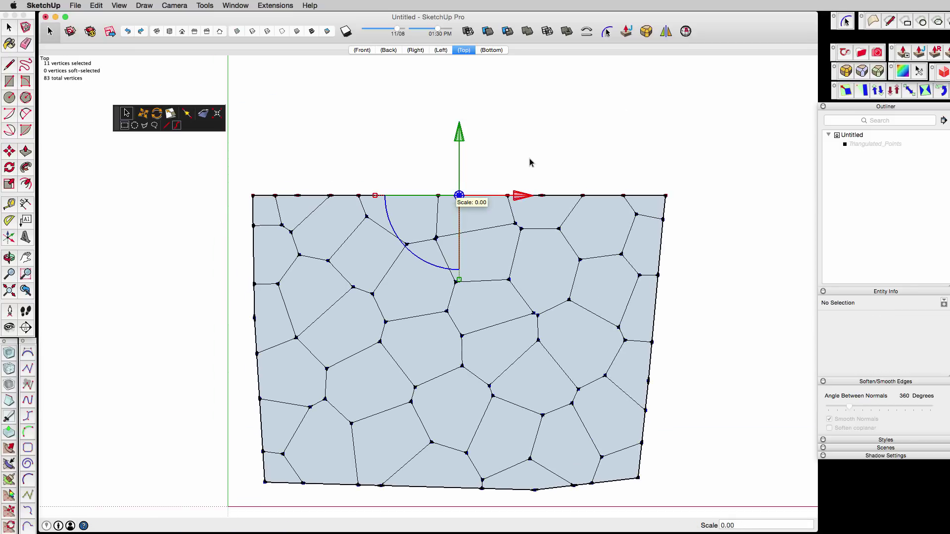
- Shift the pattern's left boundary vertices slightly outward and flatten them into a straight vertical line
{"action": "scroll", "coordinate": [530, 153], "scroll_direction": "down", "scroll_amount": 3}
{"action": "left_click_drag", "start_coordinate": [299, 177], "coordinate": [339, 426]}
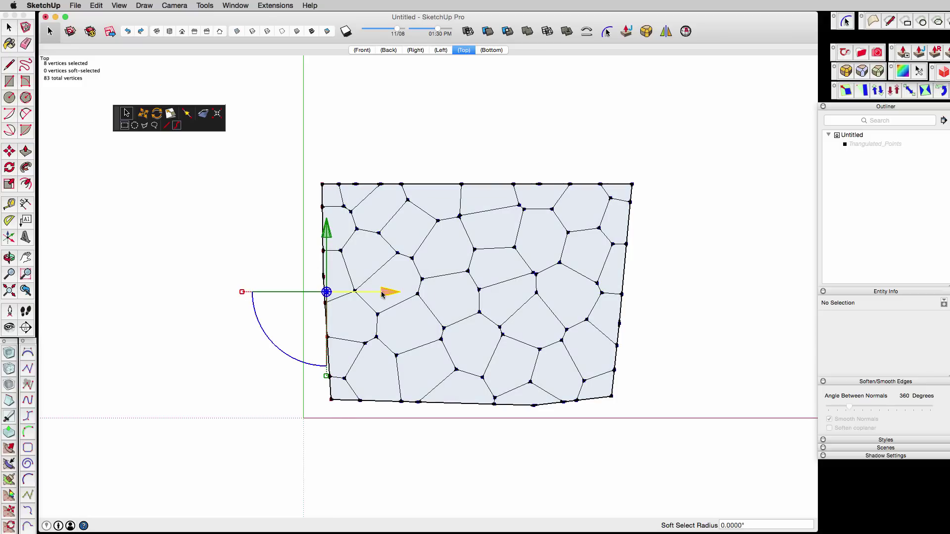
{"action": "left_click_drag", "start_coordinate": [382, 294], "coordinate": [319, 295]}
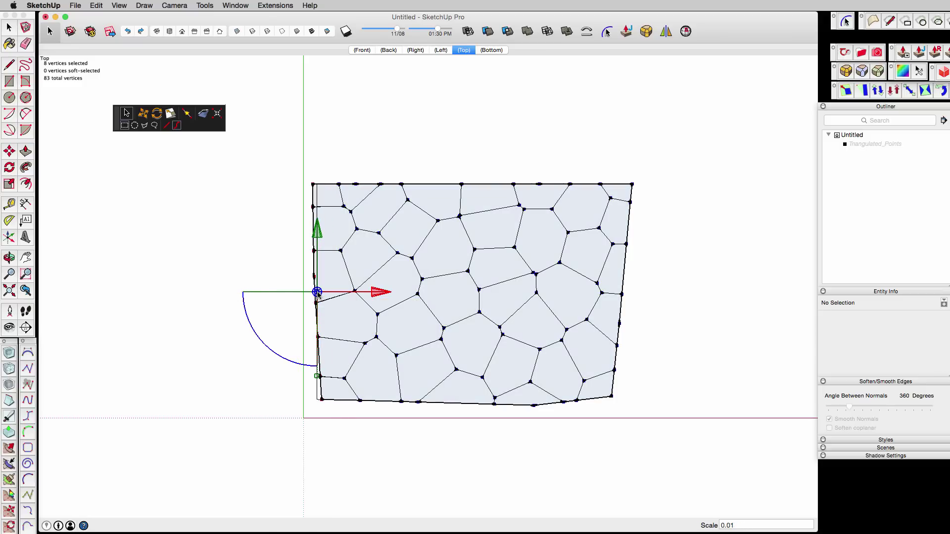
{"action": "key", "text": "space"}
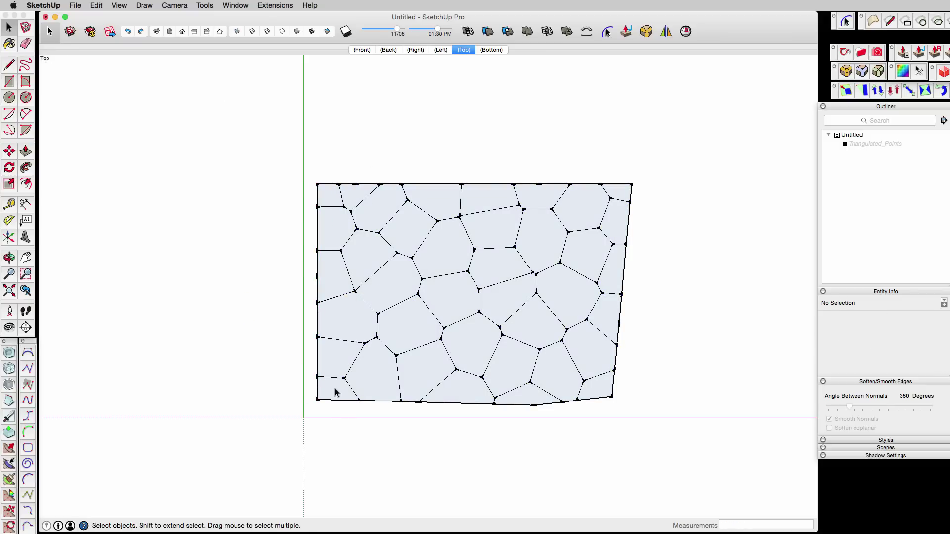
- Flatten the pattern's lower boundary vertices into a straight horizontal line by scaling them along the green axis
{"action": "left_click_drag", "start_coordinate": [306, 384], "coordinate": [644, 457]}
{"action": "key", "text": "v"}
{"action": "left_click_drag", "start_coordinate": [464, 481], "coordinate": [464, 402]}
{"action": "key", "text": "space"}
{"action": "left_click_drag", "start_coordinate": [656, 179], "coordinate": [626, 261]}
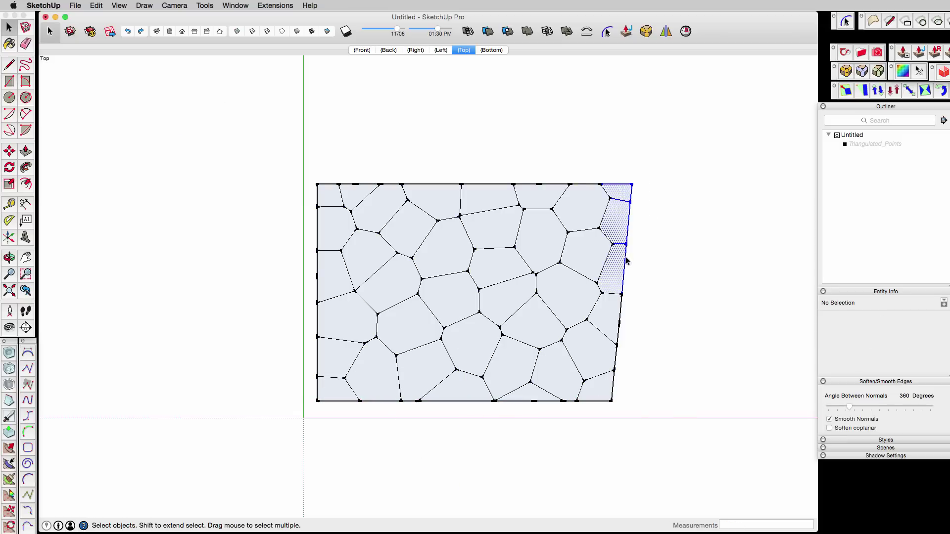
{"action": "left_click_drag", "start_coordinate": [631, 304], "coordinate": [601, 401]}
{"action": "key", "text": "v"}
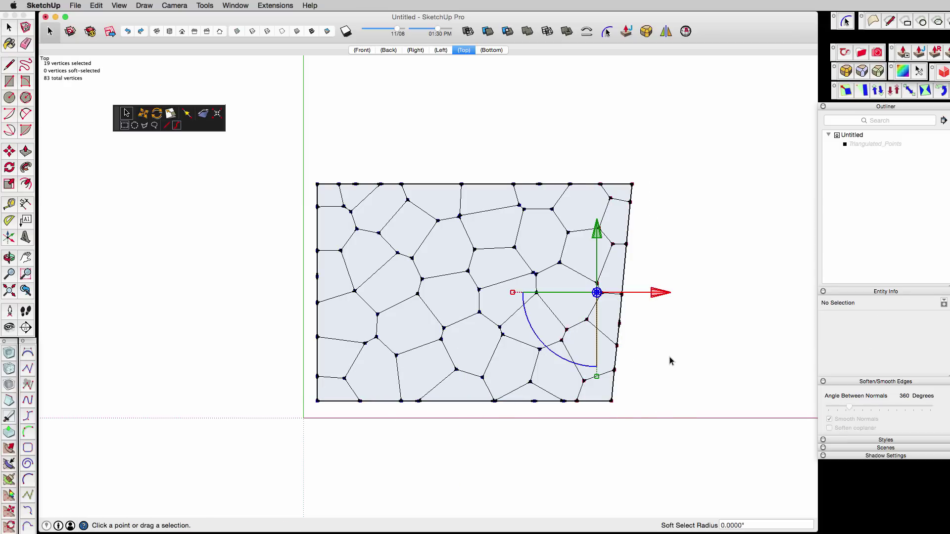
{"action": "key", "text": "space"}
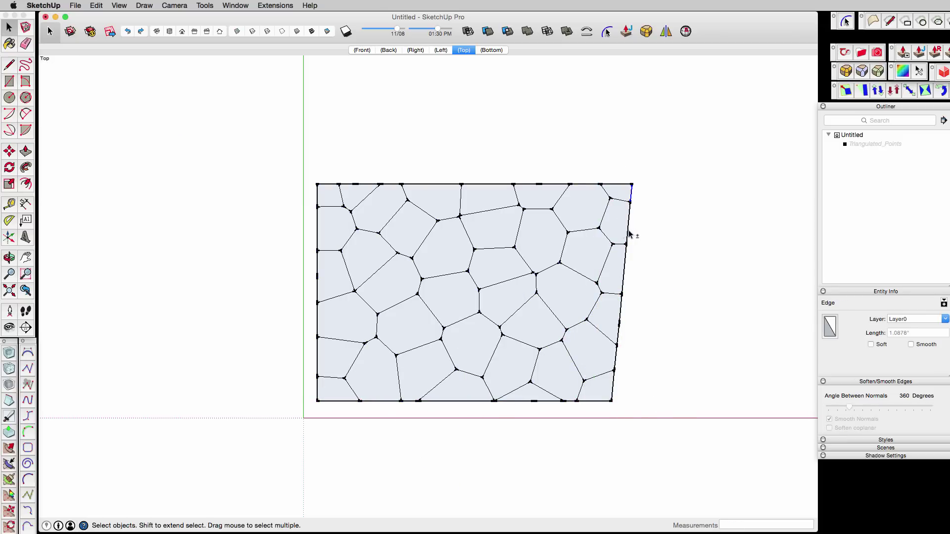
- Select the slanted right boundary edges, flatten their vertices into a vertical line and shift it slightly outward
{"action": "left_click", "coordinate": [628, 231], "text": "shift"}
{"action": "left_click", "coordinate": [627, 258], "text": "shift"}
{"action": "left_click", "coordinate": [621, 314], "text": "shift"}
{"action": "left_click", "coordinate": [621, 331], "text": "shift"}
{"action": "left_click", "coordinate": [615, 368], "text": "shift"}
{"action": "left_click", "coordinate": [613, 381], "text": "shift"}
{"action": "key", "text": "v"}
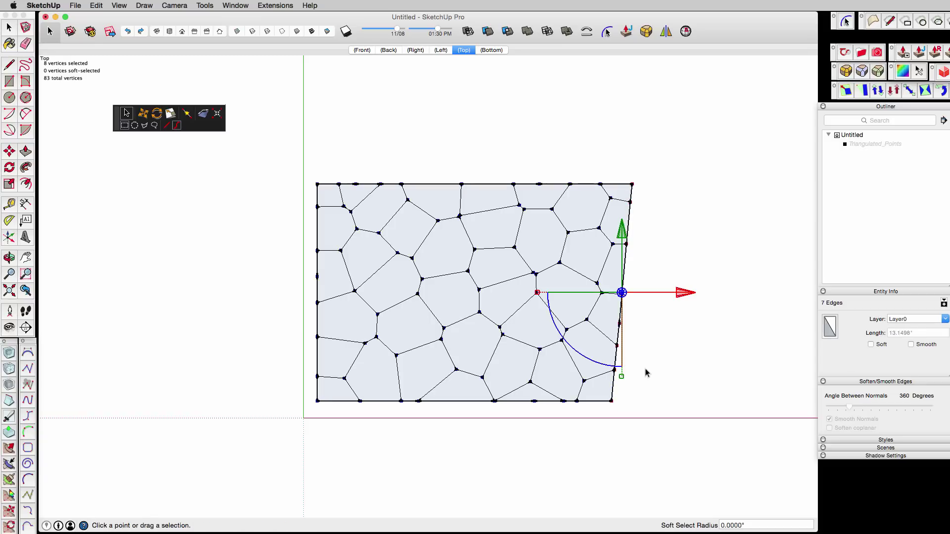
{"action": "left_click_drag", "start_coordinate": [537, 292], "coordinate": [621, 296]}
{"action": "left_click_drag", "start_coordinate": [681, 294], "coordinate": [686, 294]}
{"action": "key", "text": "space"}
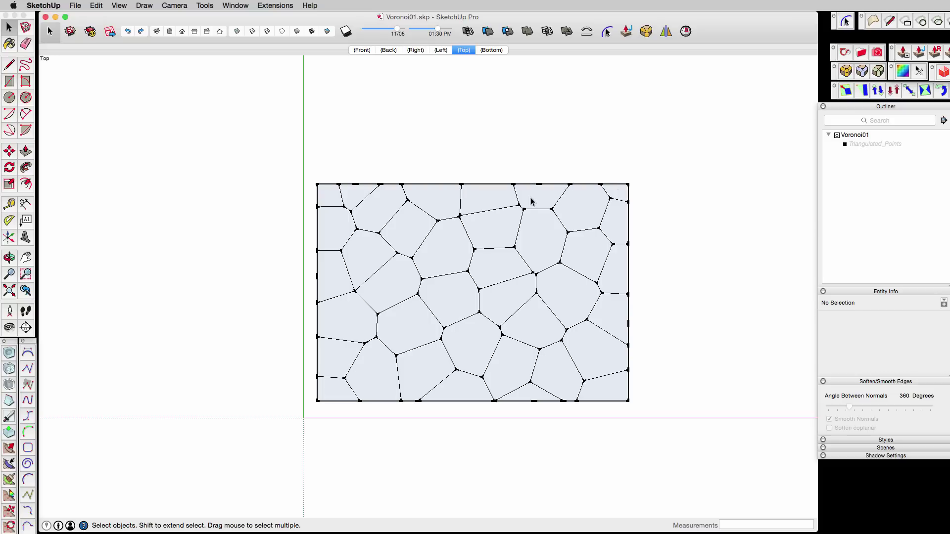
- Try Conic Curve In Face on cells in the middle of the pattern with a 25 mm offset, and undo it
{"action": "scroll", "coordinate": [344, 194], "scroll_direction": "up", "scroll_amount": 1}
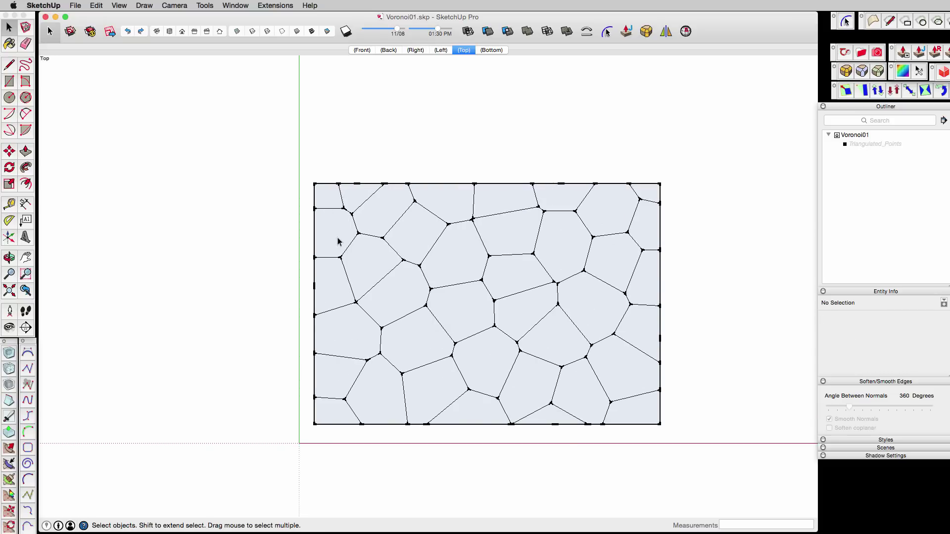
{"action": "left_click", "coordinate": [276, 5]}
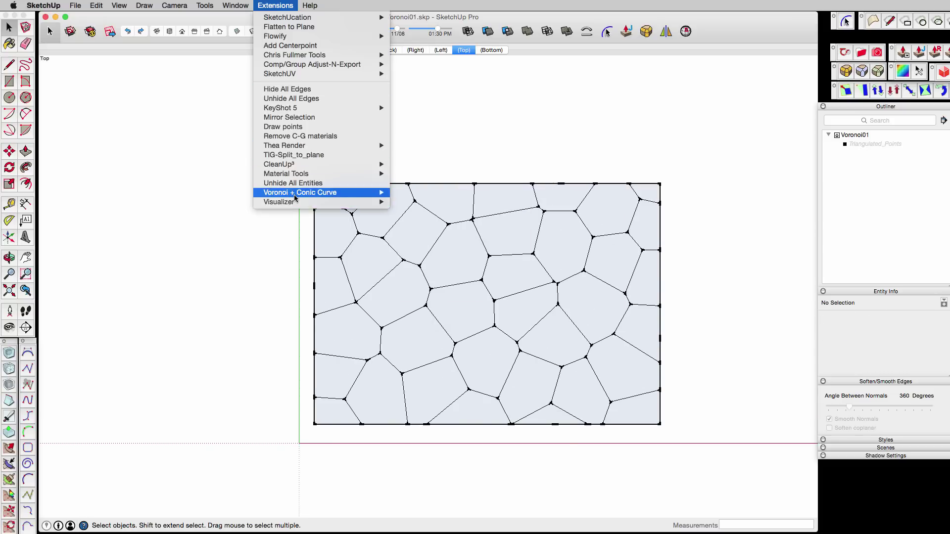
{"action": "mouse_move", "coordinate": [295, 196]}
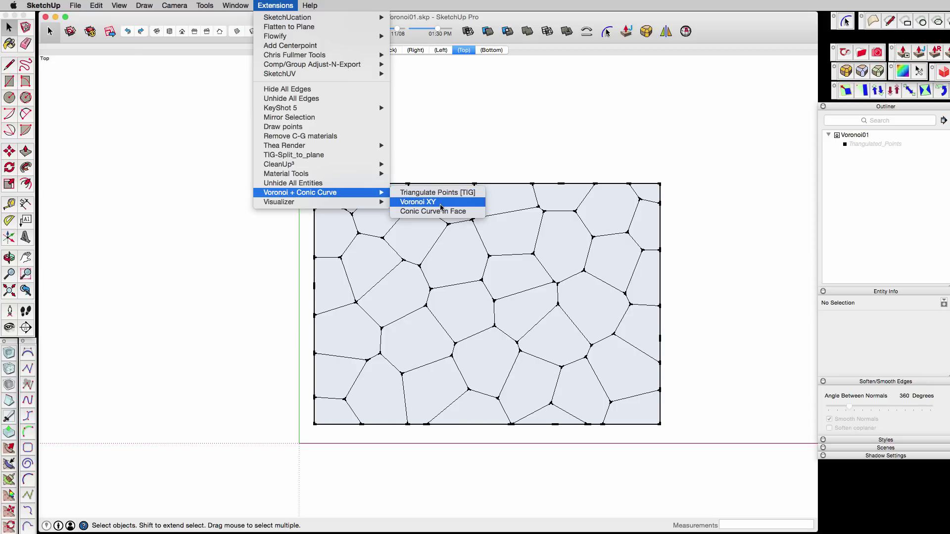
{"action": "left_click", "coordinate": [443, 211]}
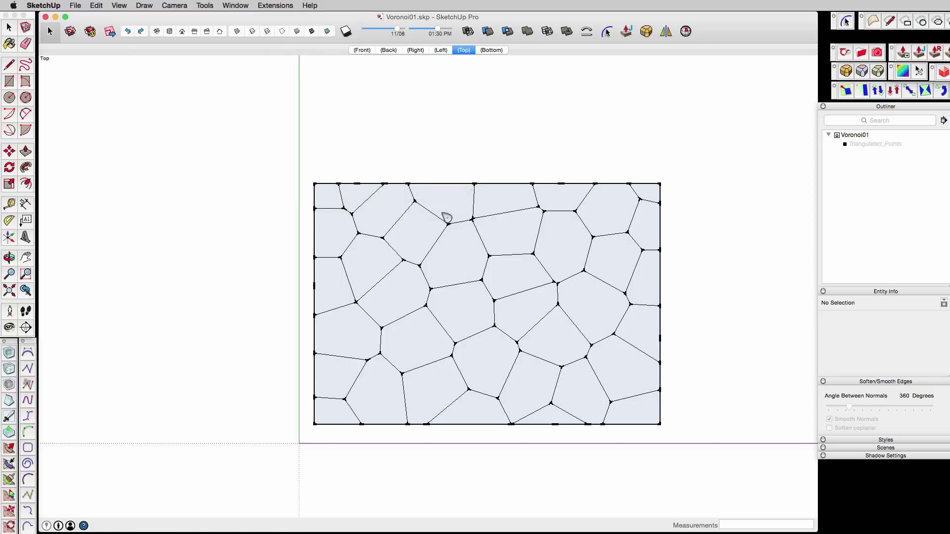
{"action": "left_click", "coordinate": [460, 255]}
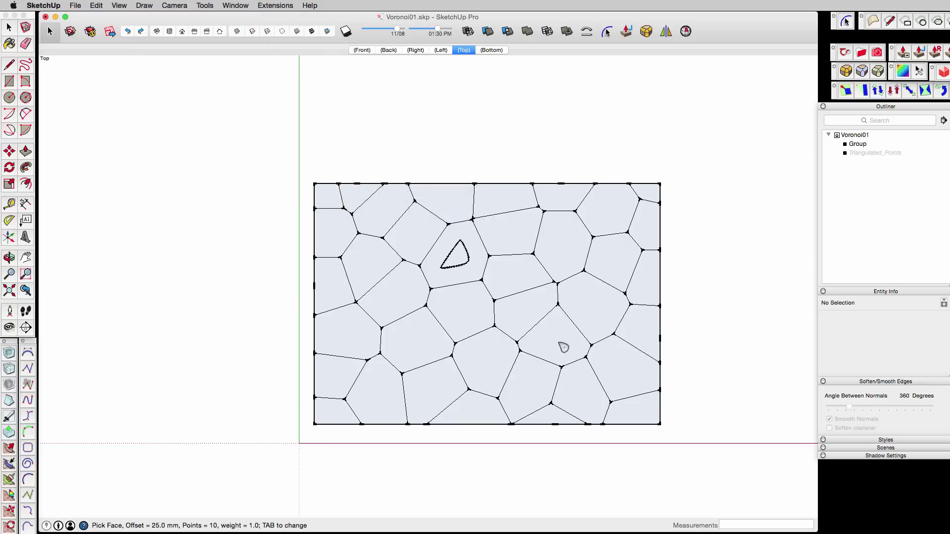
{"action": "left_click", "coordinate": [542, 330]}
{"action": "key", "text": "super+z"}
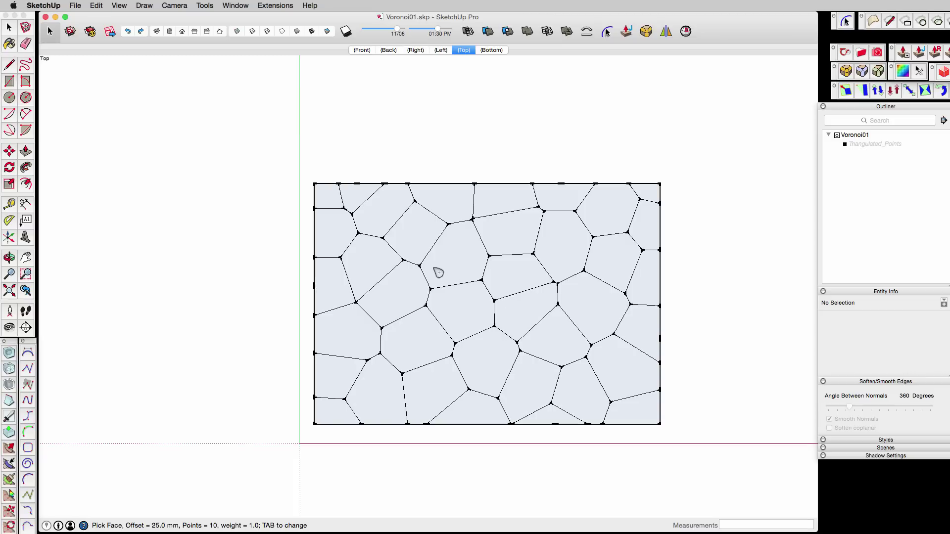
- Set the Conic Curve In Face parameters to an offset of 5 mm, 5 points and a weight of 2
{"action": "key", "text": "Tab"}
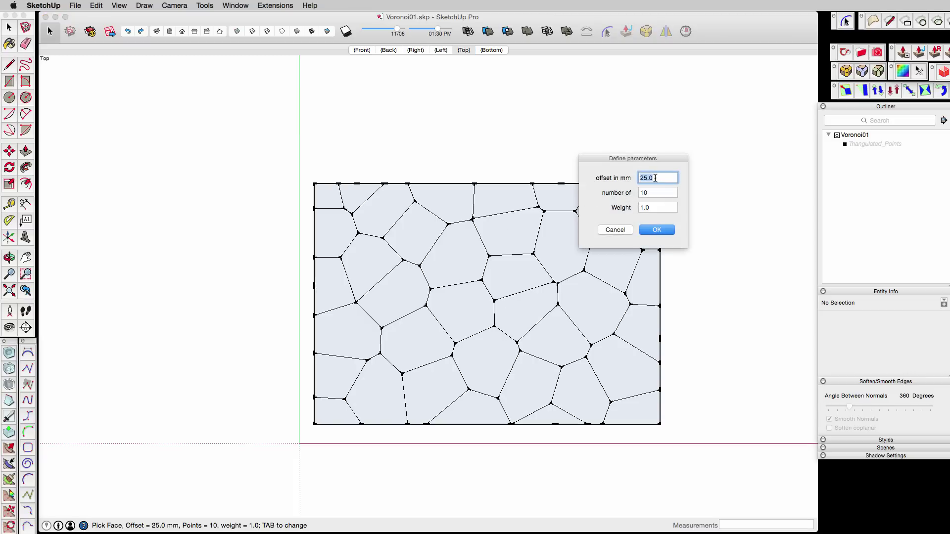
{"action": "type", "text": "5"}
{"action": "key", "text": "Tab"}
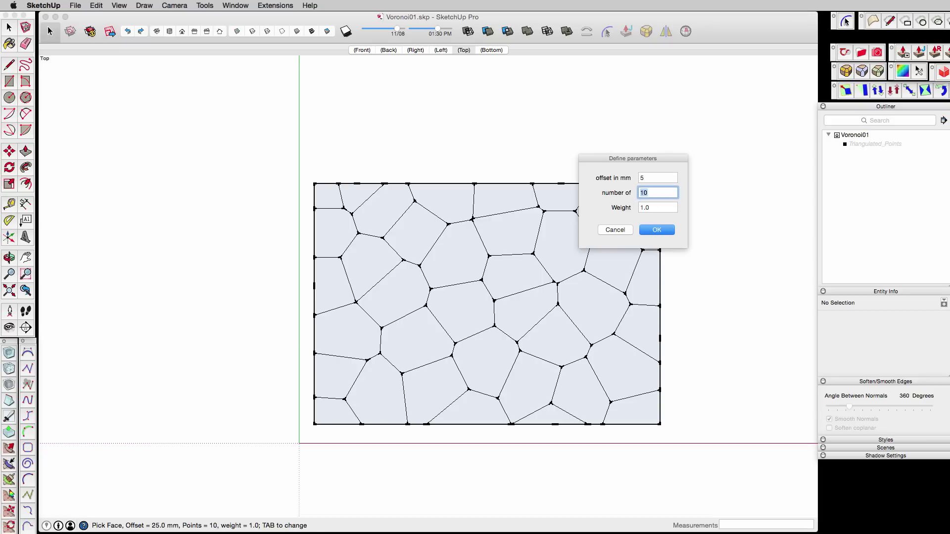
{"action": "key", "text": "Tab"}
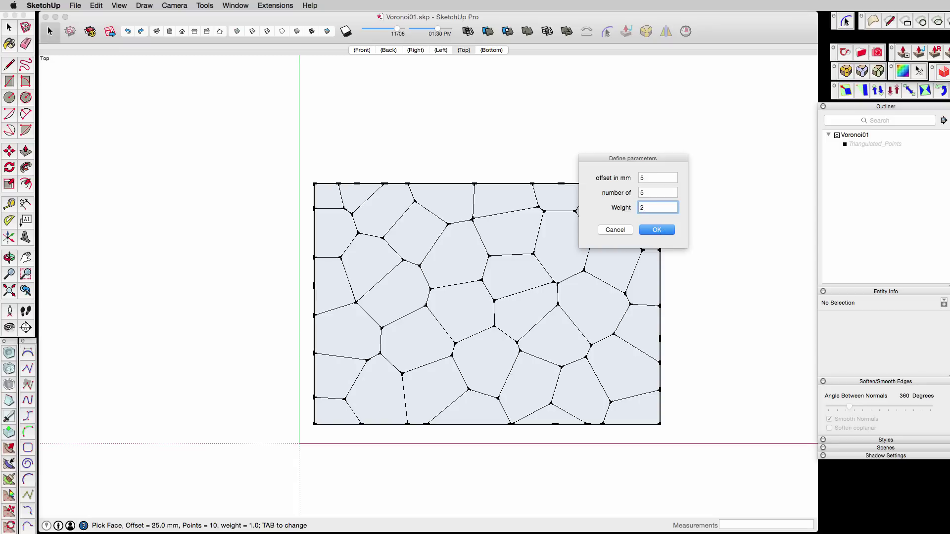
{"action": "type", "text": "2"}
{"action": "left_click", "coordinate": [656, 229]}
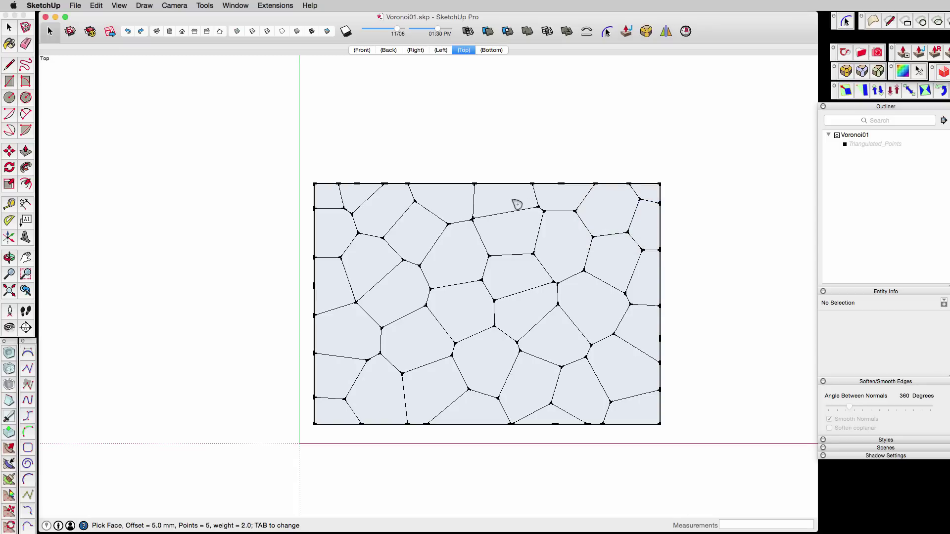
- Try the 5 mm offset conic curves on seven cells in the pattern's upper right area
{"action": "left_click", "coordinate": [516, 203]}
{"action": "left_click", "coordinate": [564, 199]}
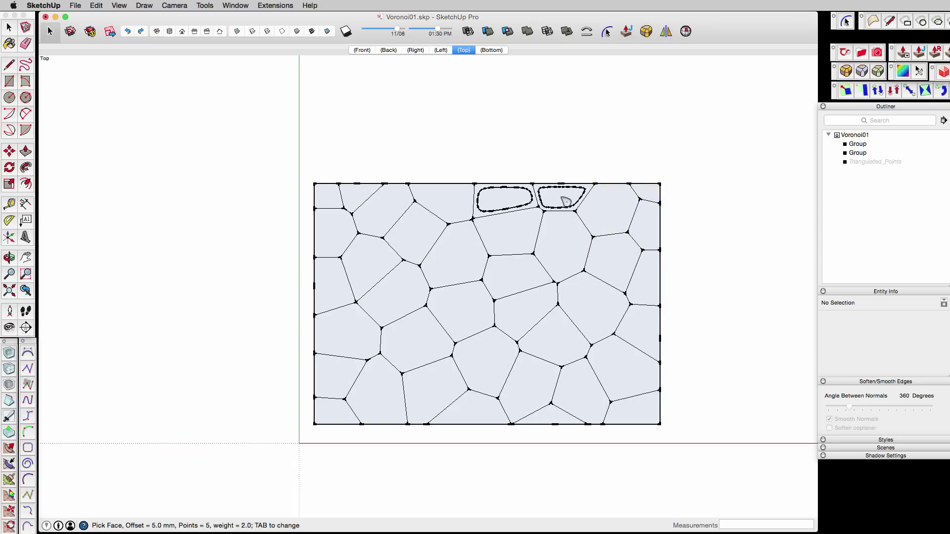
{"action": "left_click", "coordinate": [610, 216]}
{"action": "left_click", "coordinate": [646, 196]}
{"action": "left_click", "coordinate": [647, 223]}
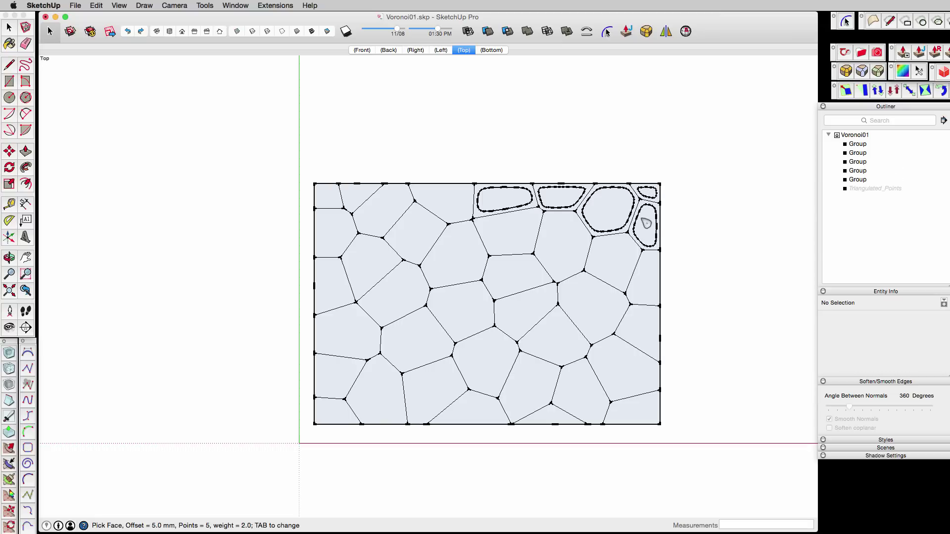
{"action": "left_click", "coordinate": [650, 271]}
{"action": "left_click", "coordinate": [618, 259]}
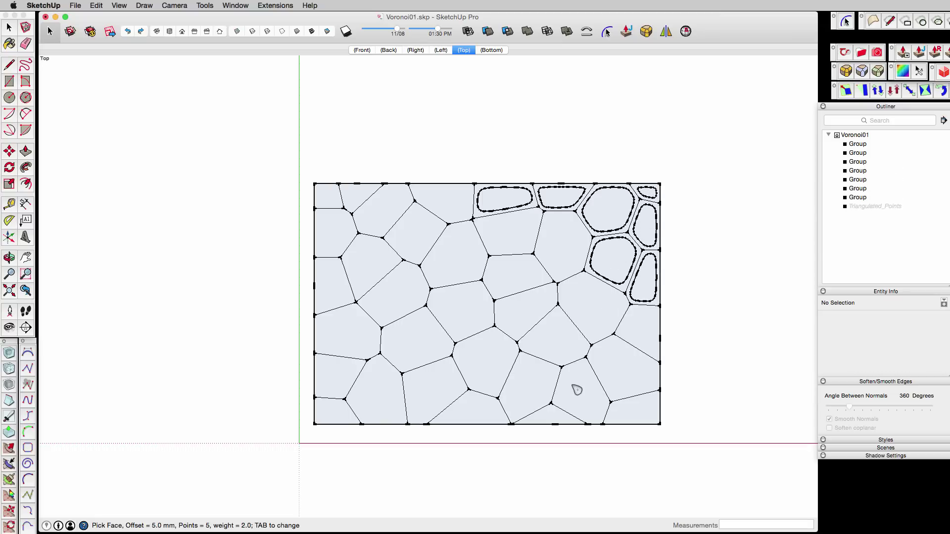
- Undo all the conic curves made with the 5 mm offset
{"action": "key", "text": "super+z"}
{"action": "key", "text": "super+z"}
{"action": "key", "text": "super+z"}
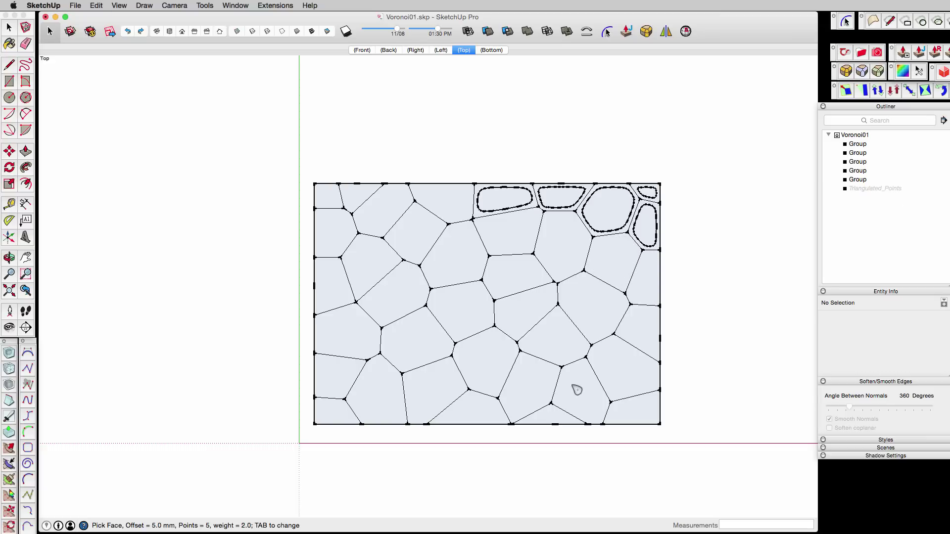
{"action": "key", "text": "super+z"}
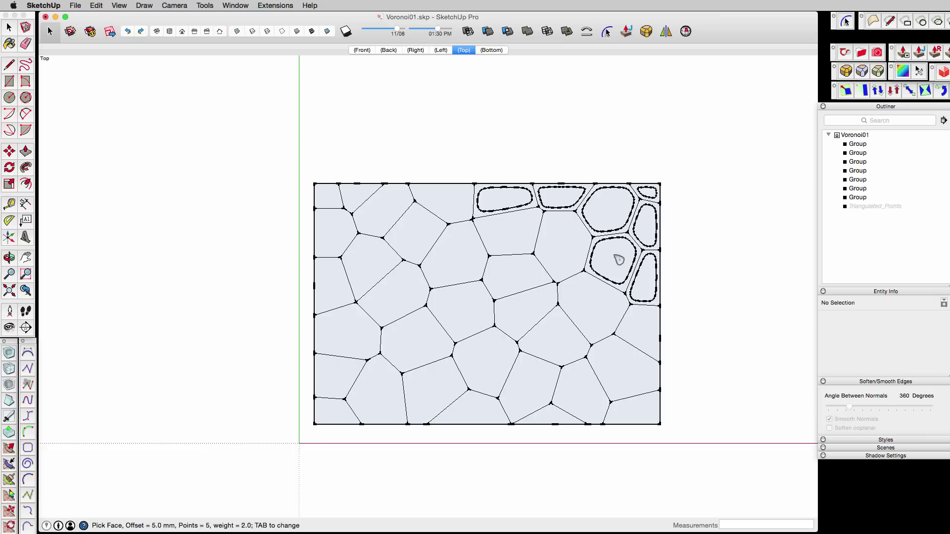
{"action": "key", "text": "super+z"}
{"action": "key", "text": "super+z"}
{"action": "key", "text": "super+z"}
{"action": "key", "text": "super+z"}
{"action": "key", "text": "super+z"}
{"action": "key", "text": "super+z"}
{"action": "key", "text": "super+z"}
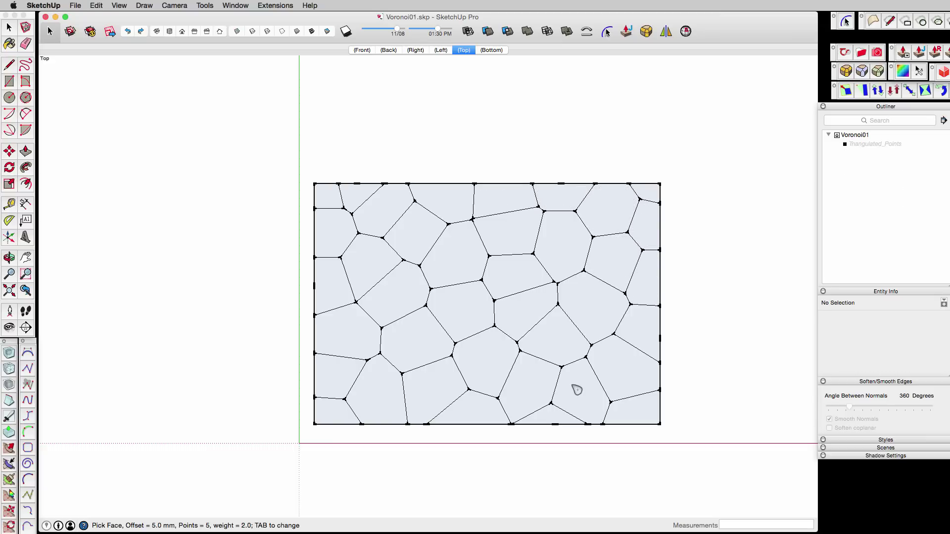
- Set the Conic Curve In Face offset to 3 mm and try the curves on cells along the pattern's right side
{"action": "key", "text": "Tab"}
{"action": "left_click", "coordinate": [657, 231]}
{"action": "left_click", "coordinate": [561, 197]}
{"action": "left_click", "coordinate": [617, 213]}
{"action": "left_click", "coordinate": [646, 192]}
{"action": "left_click", "coordinate": [646, 225]}
{"action": "left_click", "coordinate": [613, 260]}
{"action": "left_click", "coordinate": [644, 279]}
{"action": "left_click", "coordinate": [593, 307]}
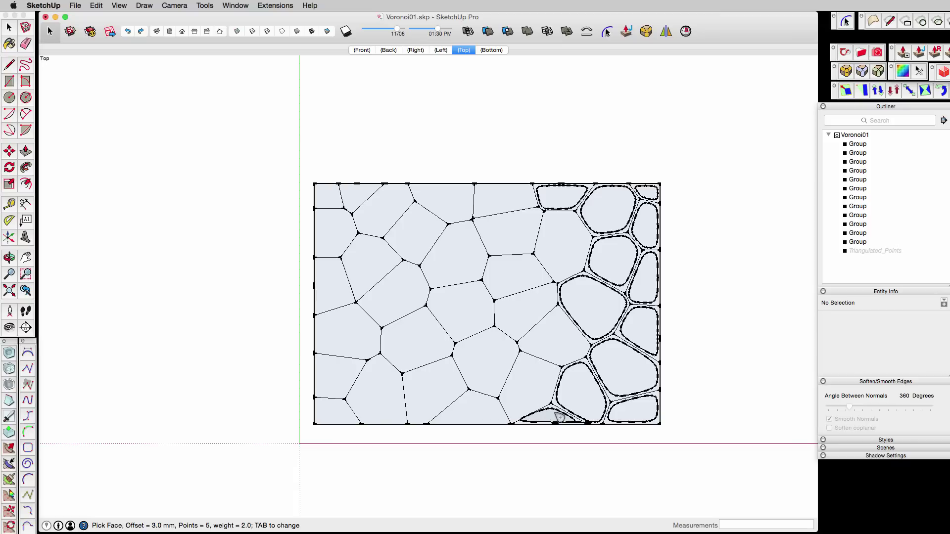
- Undo all the conic curves made with the 3 mm offset
{"action": "key", "text": "super+z"}
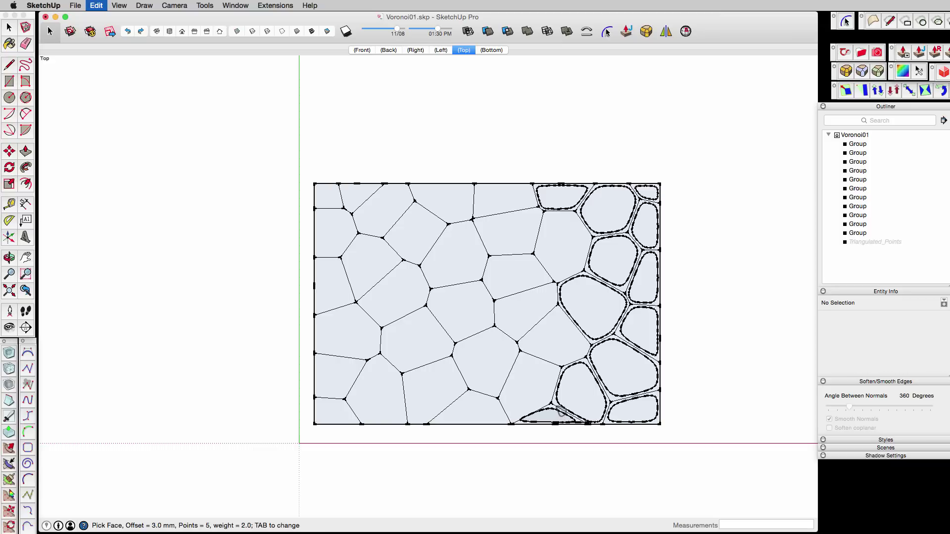
{"action": "key", "text": "super+z"}
{"action": "key", "text": "super+z"}
{"action": "key", "text": "super+z"}
{"action": "key", "text": "super+z"}
{"action": "key", "text": "super+z"}
{"action": "key", "text": "super+z"}
{"action": "key", "text": "super+z"}
{"action": "key", "text": "super+z"}
{"action": "key", "text": "super+z"}
{"action": "key", "text": "super+z"}
{"action": "key", "text": "super+z"}
- Try moving the upper corner of the small triangular lower-edge cell and adding a conic curve inside, and undo both
{"action": "key", "text": "m"}
{"action": "left_click", "coordinate": [543, 392]}
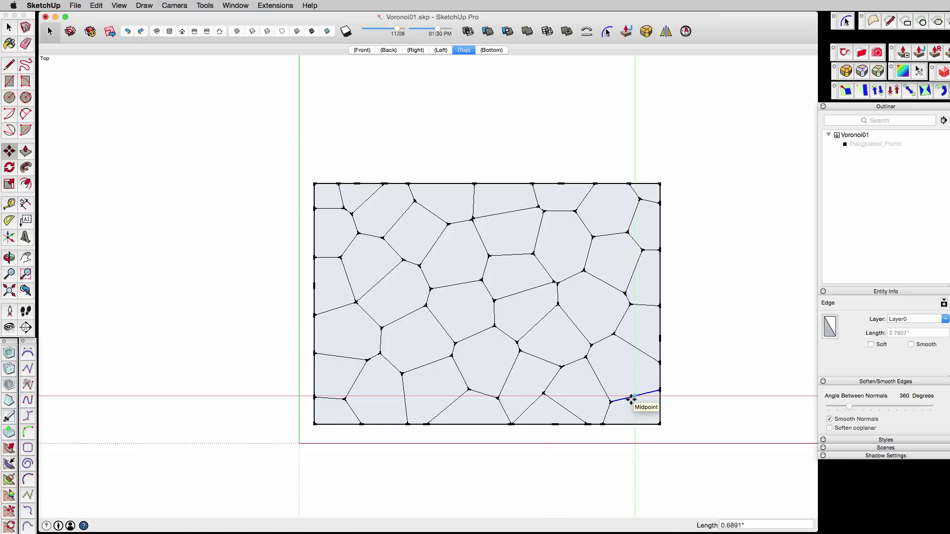
{"action": "key", "text": "space"}
{"action": "left_click", "coordinate": [275, 6]}
{"action": "left_click", "coordinate": [420, 194]}
{"action": "left_click", "coordinate": [549, 411]}
{"action": "key", "text": "super+z"}
{"action": "key", "text": "super+z"}
{"action": "key", "text": "m"}
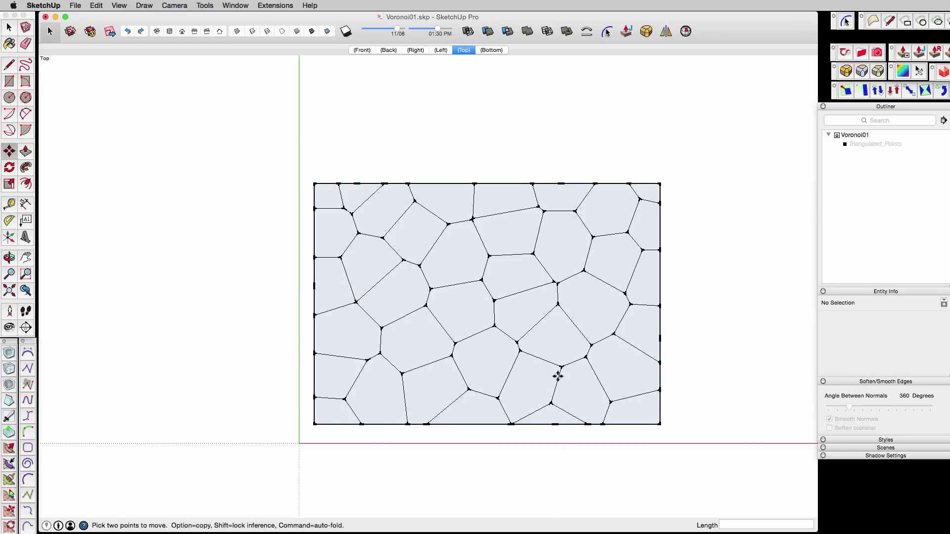
- Restart Conic Curve In Face with an offset of 2 mm, 5 points and a weight of 2
{"action": "key", "text": "space"}
{"action": "left_click", "coordinate": [275, 5]}
{"action": "mouse_move", "coordinate": [317, 192]}
{"action": "left_click", "coordinate": [428, 194]}
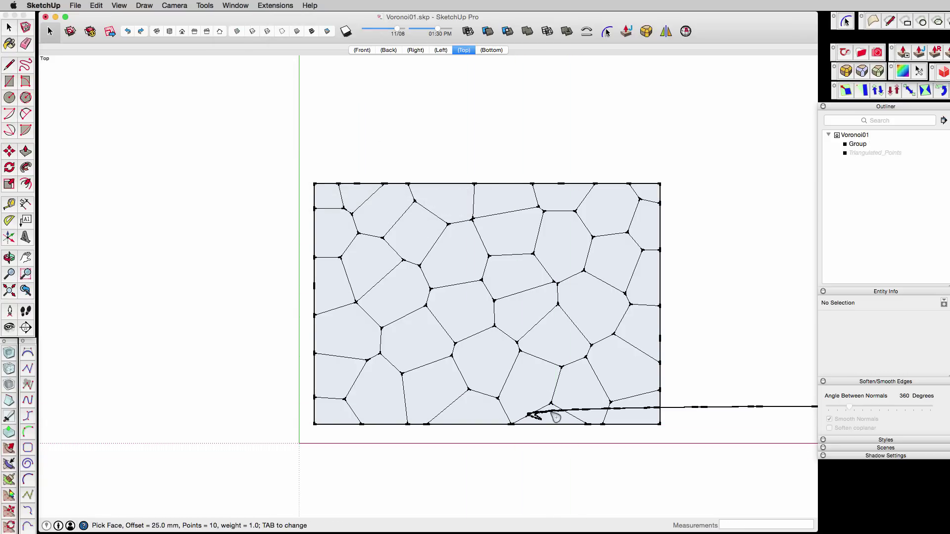
{"action": "key", "text": "Tab"}
{"action": "type", "text": "5"}
{"action": "key", "text": "Tab"}
{"action": "type", "text": "2"}
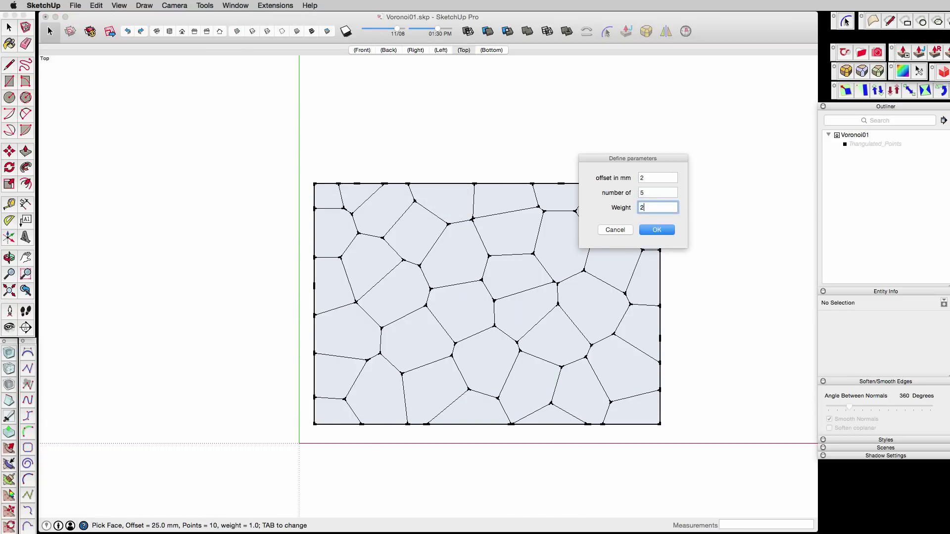
{"action": "key", "text": "Return"}
- Try the 2 mm, weight 2 curves on the triangular lower-edge cell and its right neighbour, and undo them
{"action": "left_click", "coordinate": [546, 414]}
{"action": "left_click", "coordinate": [578, 394]}
{"action": "key", "text": "super+z"}
{"action": "key", "text": "super+z"}
- Move the upper corner of the triangular lower-edge cell about 0.87 inches up and to the left
{"action": "key", "text": "m"}
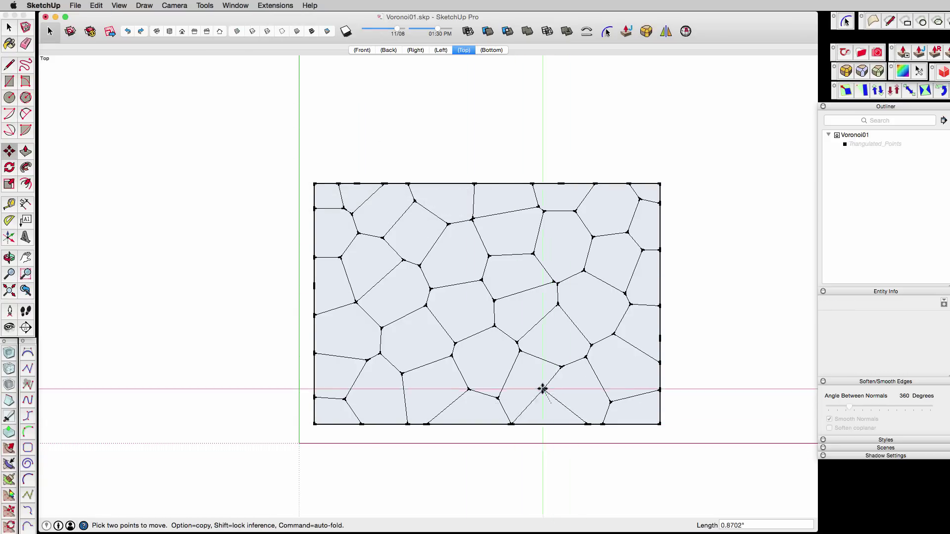
- Restart Conic Curve In Face with an offset of 2 mm, 4 points and a weight of 3
{"action": "key", "text": "space"}
{"action": "left_click", "coordinate": [275, 5]}
{"action": "mouse_move", "coordinate": [317, 190]}
{"action": "left_click", "coordinate": [470, 206]}
{"action": "key", "text": "Tab"}
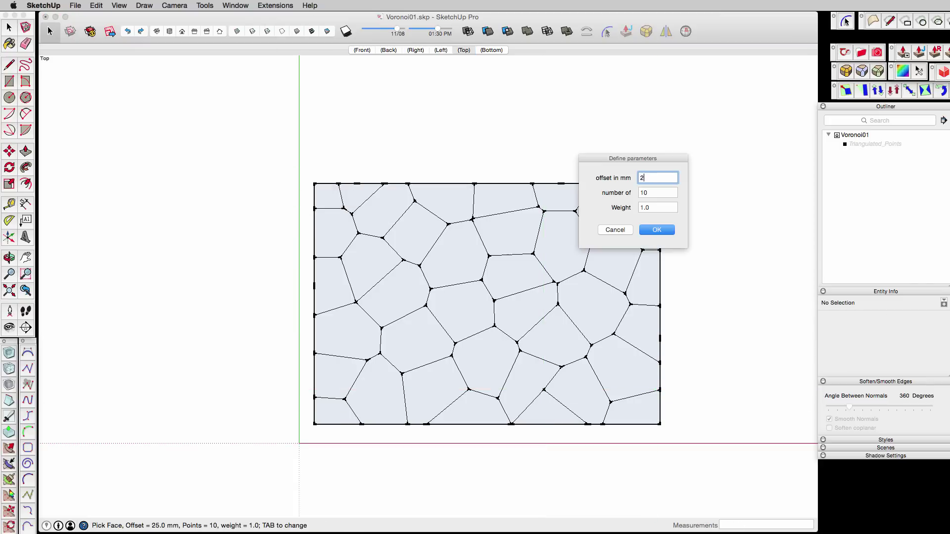
{"action": "type", "text": "2"}
{"action": "key", "text": "Tab"}
{"action": "type", "text": "4"}
{"action": "key", "text": "Tab"}
{"action": "type", "text": "3"}
{"action": "key", "text": "Return"}
- Try the 4-point, weight 3 curves on the reshaped triangular cell and its right neighbour, and undo them
{"action": "left_click", "coordinate": [558, 405]}
{"action": "left_click", "coordinate": [589, 397]}
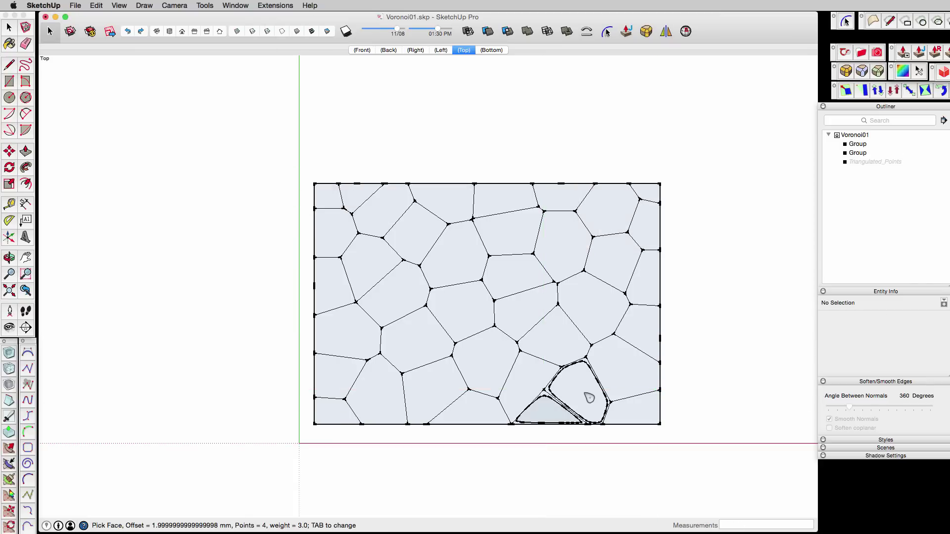
{"action": "key", "text": "super+z"}
{"action": "key", "text": "super+z"}
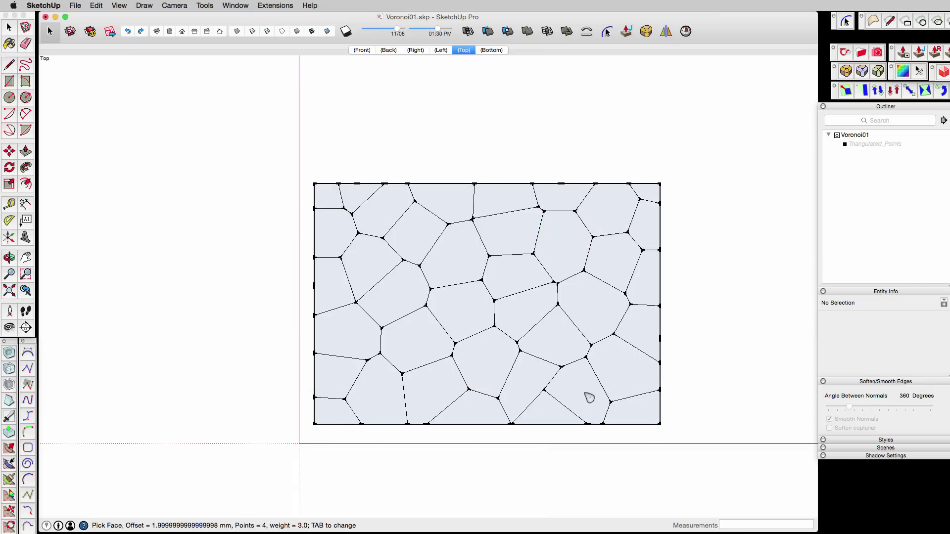
- Merge the two nearly coincident vertices on the lower edge at the triangular cell's left corner
{"action": "scroll", "coordinate": [514, 437], "scroll_direction": "up", "scroll_amount": 6}
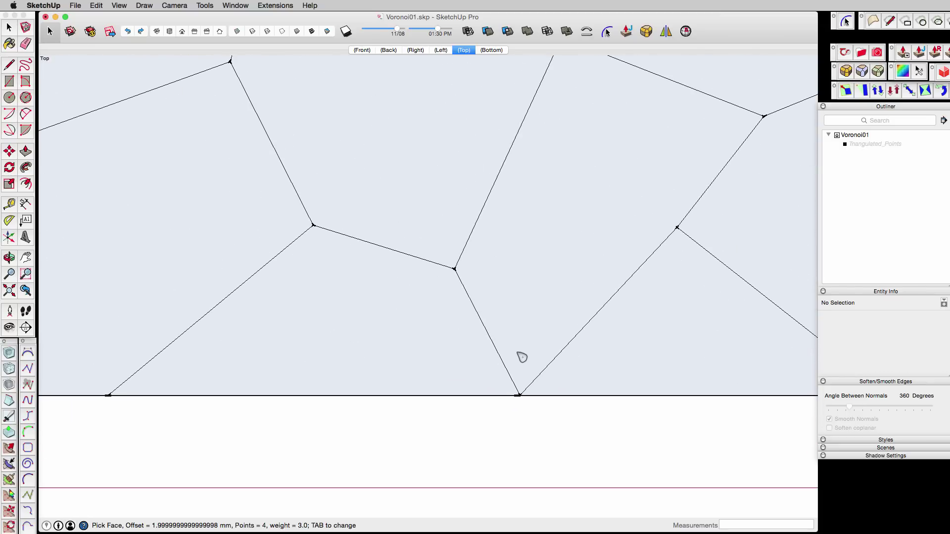
{"action": "scroll", "coordinate": [520, 356], "scroll_direction": "up", "scroll_amount": 3}
{"action": "scroll", "coordinate": [522, 357], "scroll_direction": "up", "scroll_amount": 2}
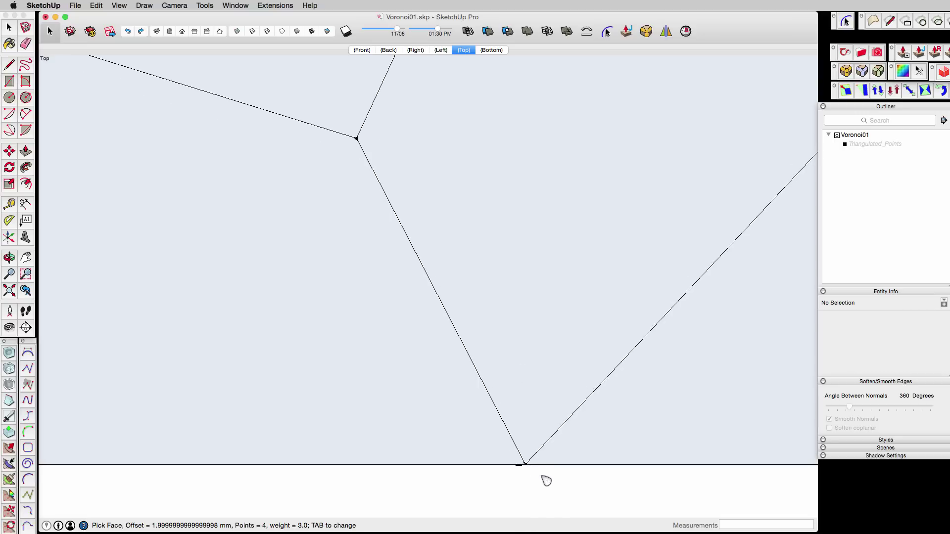
{"action": "key", "text": "space"}
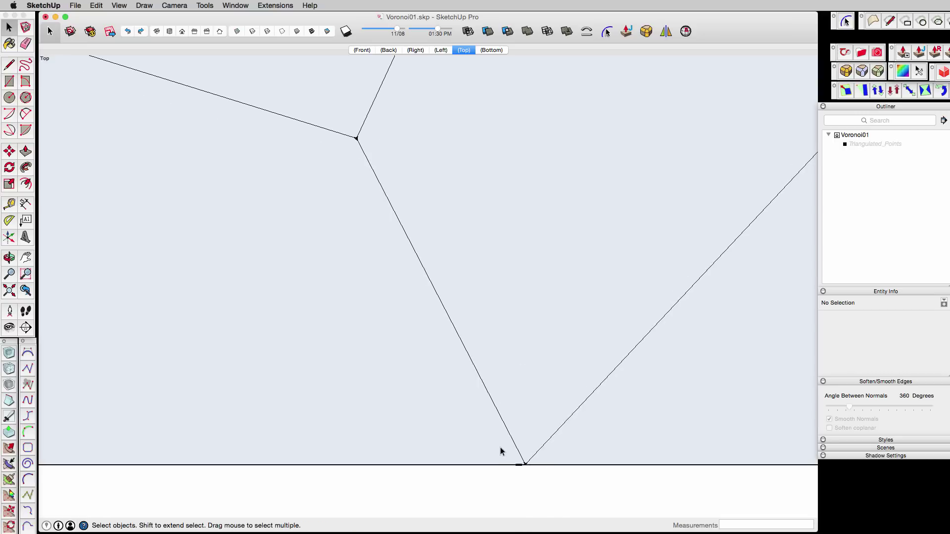
{"action": "key", "text": "v"}
{"action": "left_click_drag", "start_coordinate": [505, 450], "coordinate": [545, 488]}
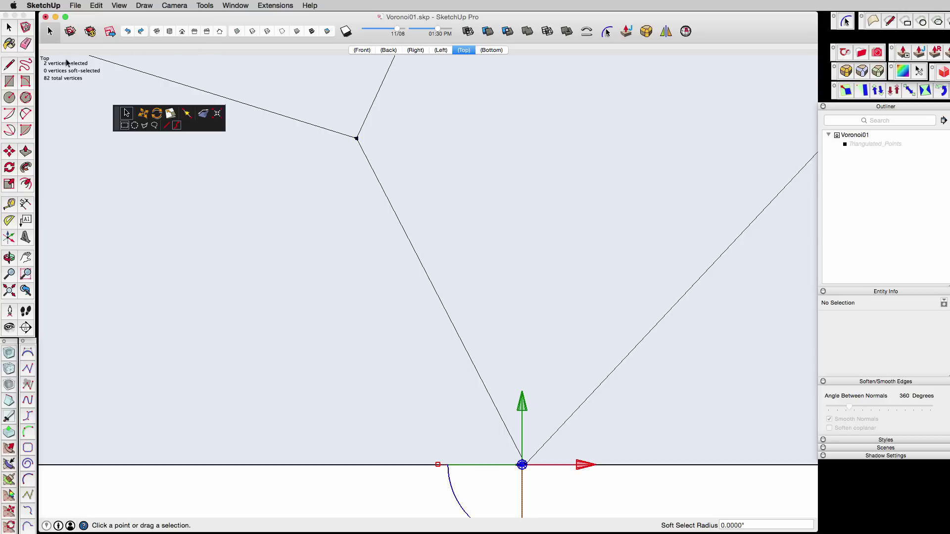
{"action": "left_click", "coordinate": [217, 115]}
{"action": "scroll", "coordinate": [266, 153], "scroll_direction": "down", "scroll_amount": 4}
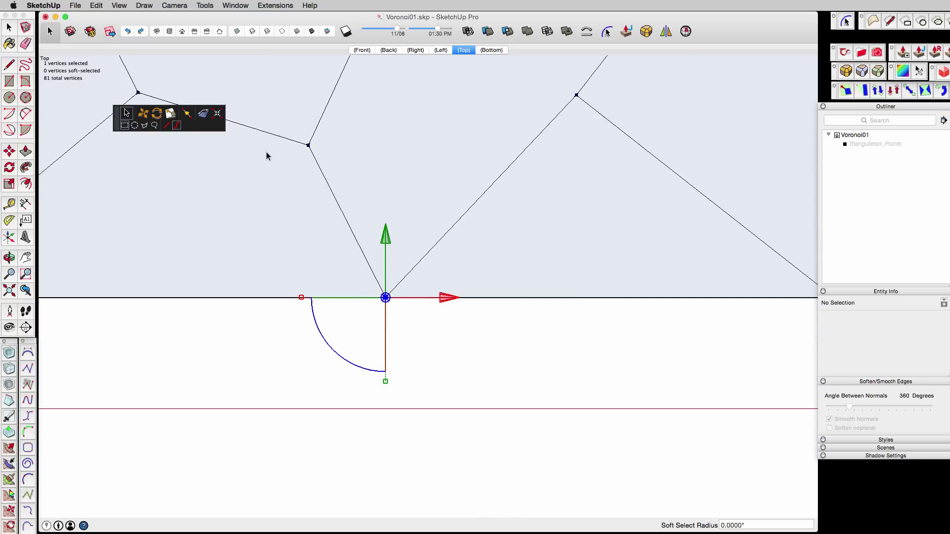
{"action": "key", "text": "space"}
{"action": "key", "text": "shift+z"}
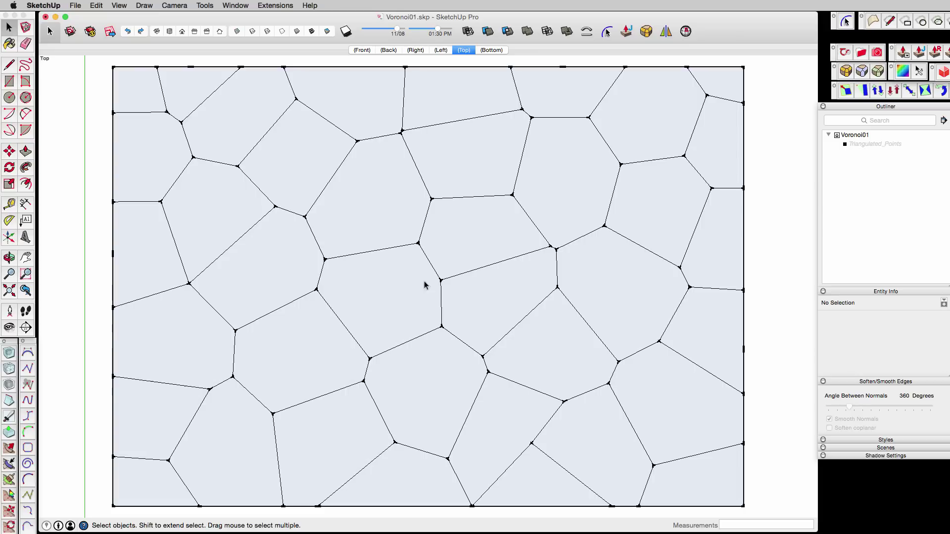
- Restart Conic Curve In Face with an offset of 3 mm, 5 points and a weight of 2
{"action": "left_click", "coordinate": [267, 5]}
{"action": "mouse_move", "coordinate": [306, 193]}
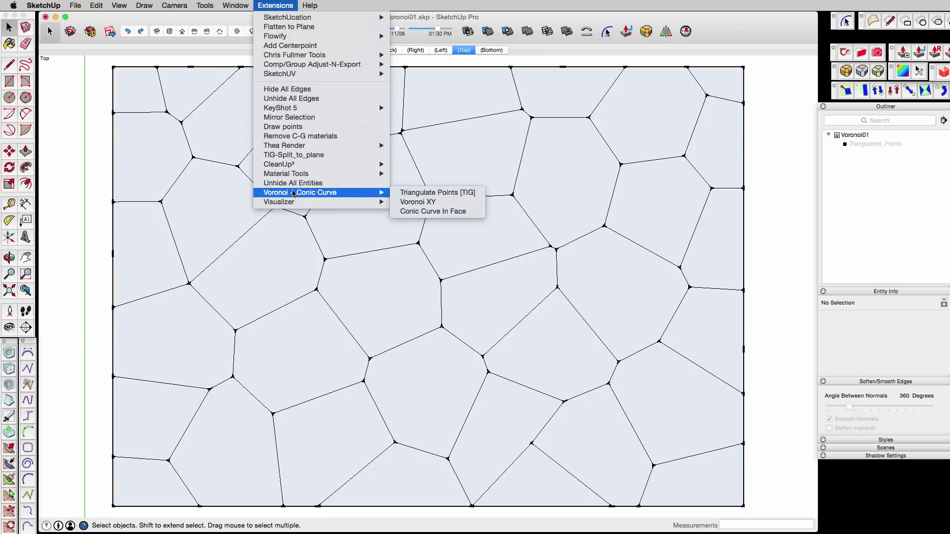
{"action": "left_click", "coordinate": [436, 214]}
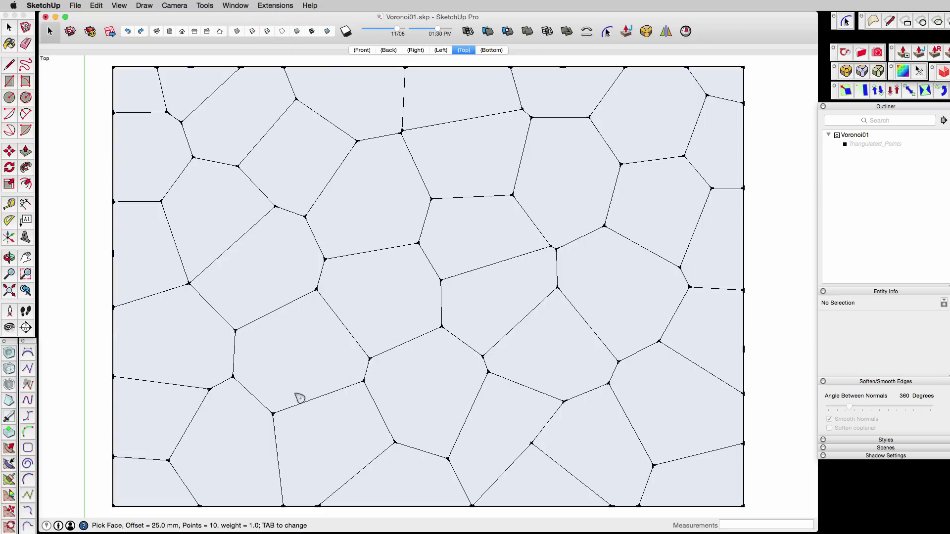
{"action": "key", "text": "Tab"}
{"action": "type", "text": "3"}
{"action": "key", "text": "Tab"}
{"action": "type", "text": "5"}
{"action": "key", "text": "Tab"}
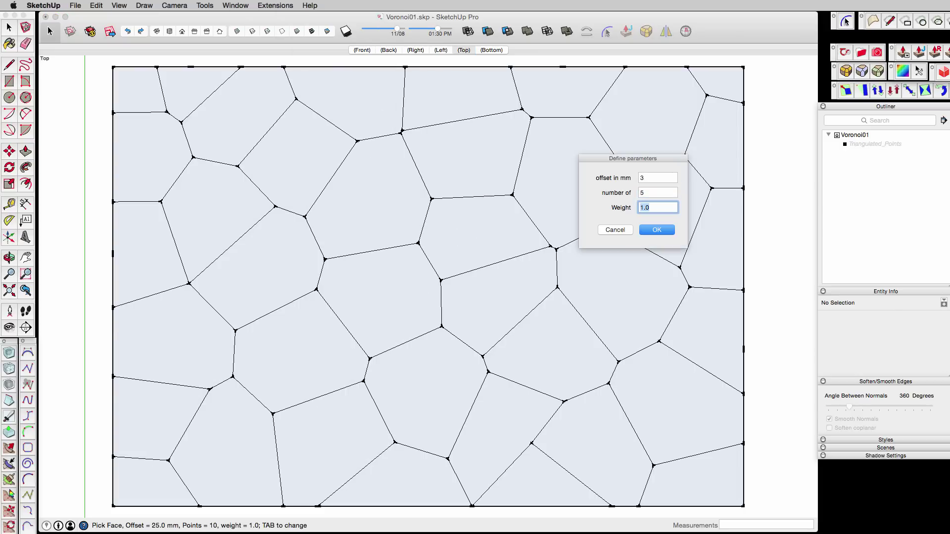
{"action": "key", "text": "Return"}
- Try the 3 mm offset conic curves on one upper right cell and five cells in the lower right area
{"action": "left_click", "coordinate": [643, 127]}
{"action": "left_click", "coordinate": [577, 491]}
{"action": "left_click", "coordinate": [501, 424]}
{"action": "left_click", "coordinate": [593, 448]}
{"action": "left_click", "coordinate": [678, 410]}
{"action": "left_click", "coordinate": [698, 481]}
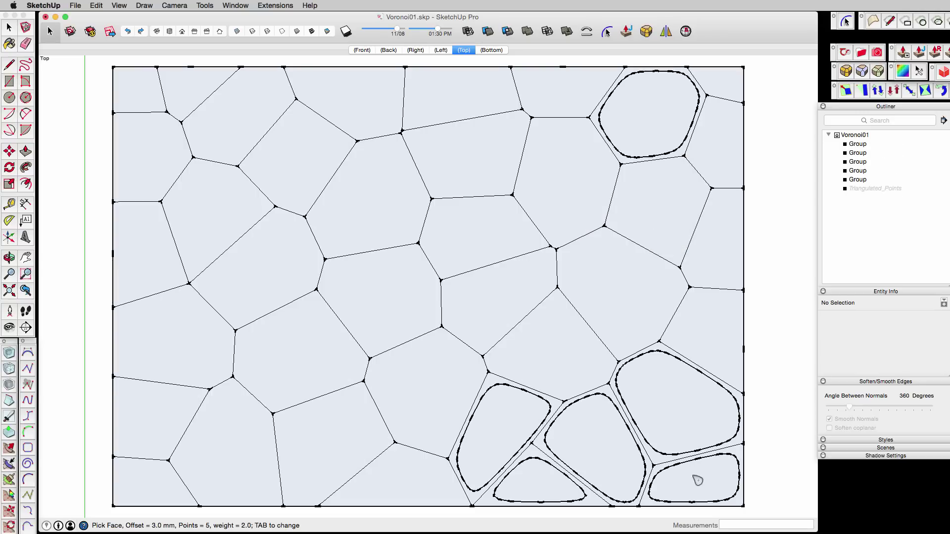
- Continue the trial conic curves up the right side, along the upper row and into the upper left cells
{"action": "left_click", "coordinate": [708, 336]}
{"action": "left_click", "coordinate": [717, 85]}
{"action": "left_click", "coordinate": [574, 89]}
{"action": "left_click", "coordinate": [462, 93]}
{"action": "left_click", "coordinate": [346, 95]}
{"action": "left_click", "coordinate": [248, 103]}
{"action": "left_click", "coordinate": [190, 87]}
{"action": "left_click", "coordinate": [139, 90]}
{"action": "left_click", "coordinate": [155, 140]}
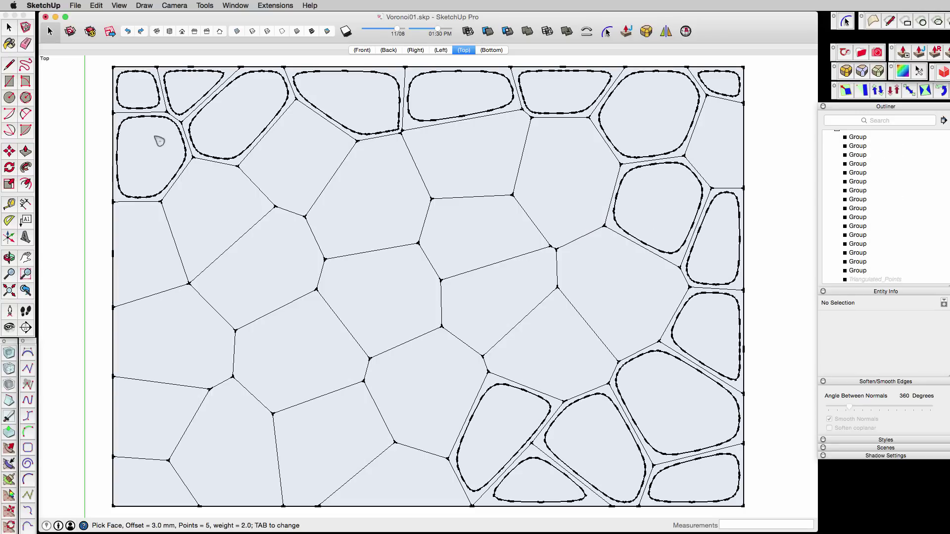
- Undo all the trial conic curves on the right side, upper row and upper left cells
{"action": "key", "text": "super+z"}
{"action": "key", "text": "super+z"}
{"action": "key", "text": "super+z"}
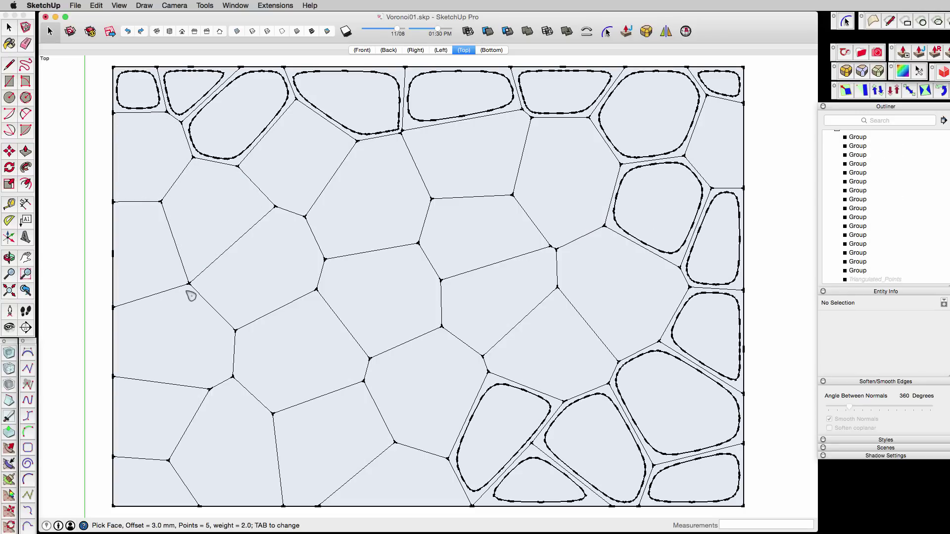
{"action": "key", "text": "super+z"}
{"action": "key", "text": "super+z"}
{"action": "key", "text": "super+z"}
{"action": "key", "text": "super+z"}
{"action": "key", "text": "super+z"}
{"action": "key", "text": "super+z"}
{"action": "key", "text": "super+z"}
{"action": "key", "text": "super+z"}
{"action": "key", "text": "super+z"}
{"action": "key", "text": "super+z"}
{"action": "key", "text": "super+z"}
{"action": "key", "text": "super+z"}
{"action": "key", "text": "super+z"}
{"action": "key", "text": "super+z"}
{"action": "key", "text": "super+z"}
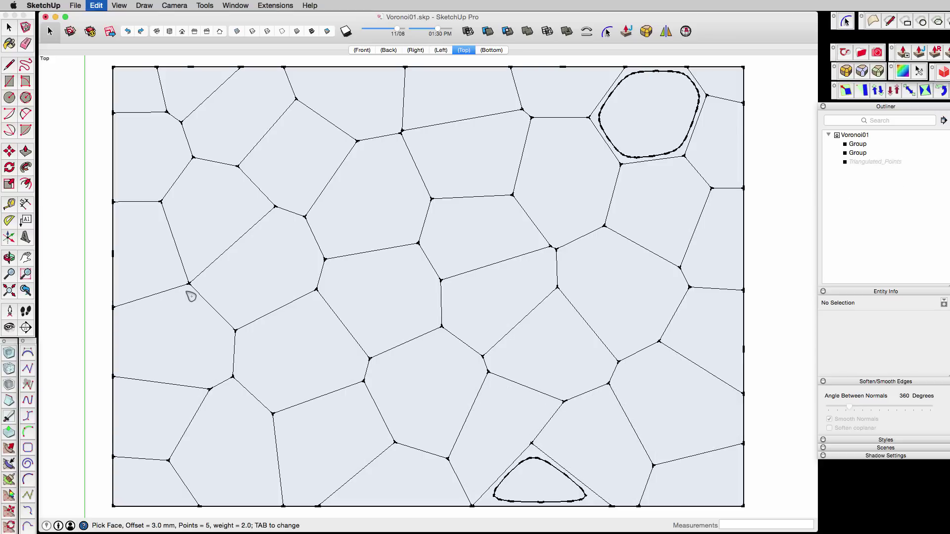
- Merge the two nearly coincident vertices at the cell junction in the pattern's left part
{"action": "scroll", "coordinate": [191, 296], "scroll_direction": "up", "scroll_amount": 10}
{"action": "key", "text": "space"}
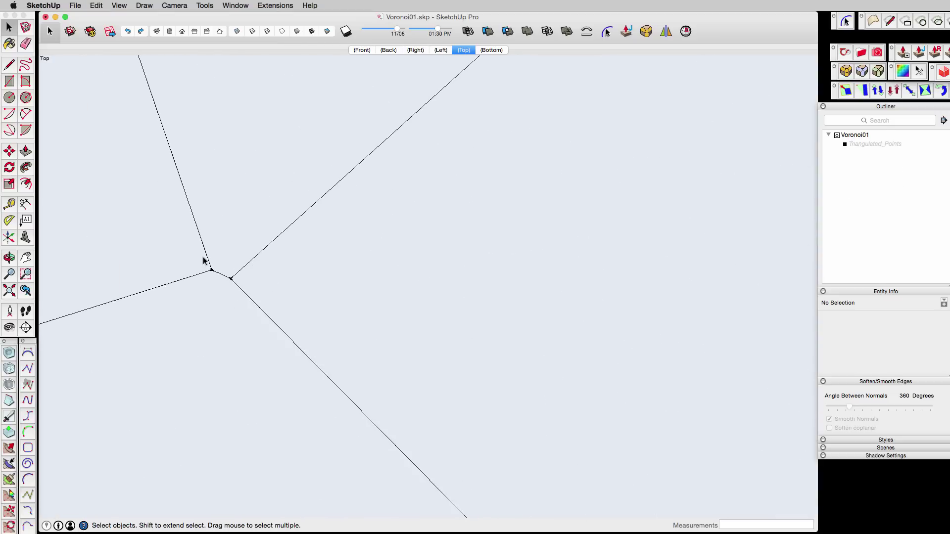
{"action": "key", "text": "v"}
{"action": "left_click_drag", "start_coordinate": [183, 250], "coordinate": [245, 292]}
{"action": "left_click", "coordinate": [214, 117]}
{"action": "key", "text": "space"}
{"action": "left_click", "coordinate": [245, 170]}
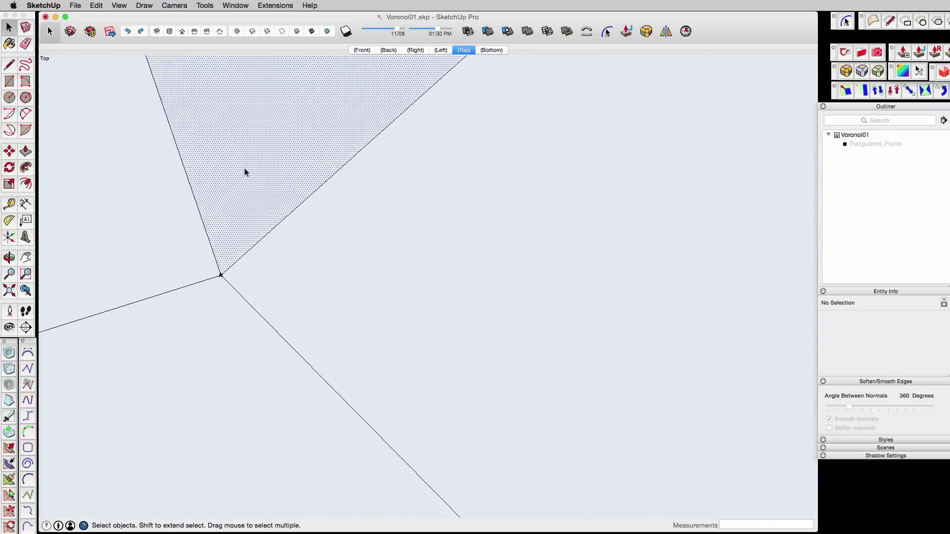
{"action": "scroll", "coordinate": [245, 172], "scroll_direction": "down", "scroll_amount": 5}
{"action": "key", "text": "shift+z"}
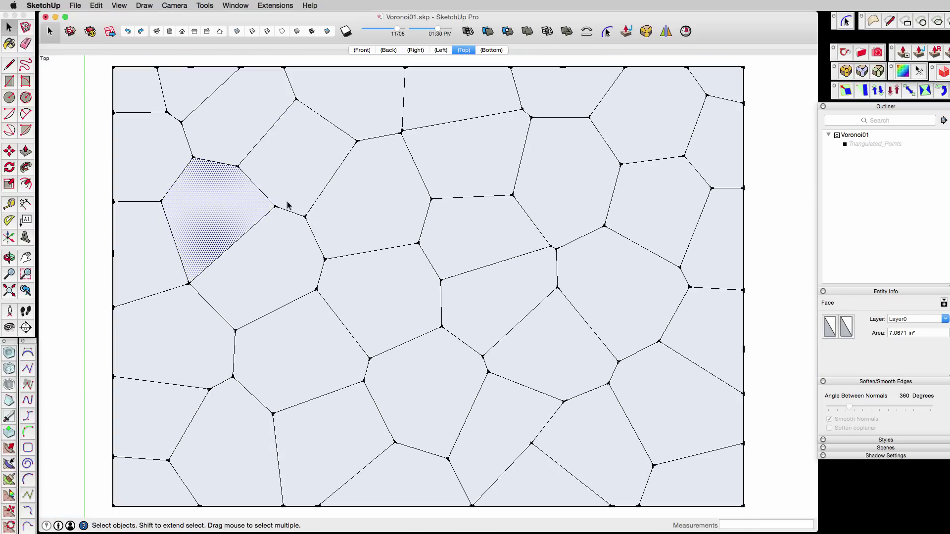
- Check two cell junctions in the lower left area for duplicate vertices
{"action": "left_click", "coordinate": [98, 319]}
{"action": "key", "text": "v"}
{"action": "left_click_drag", "start_coordinate": [181, 374], "coordinate": [221, 405]}
{"action": "left_click_drag", "start_coordinate": [134, 433], "coordinate": [184, 472]}
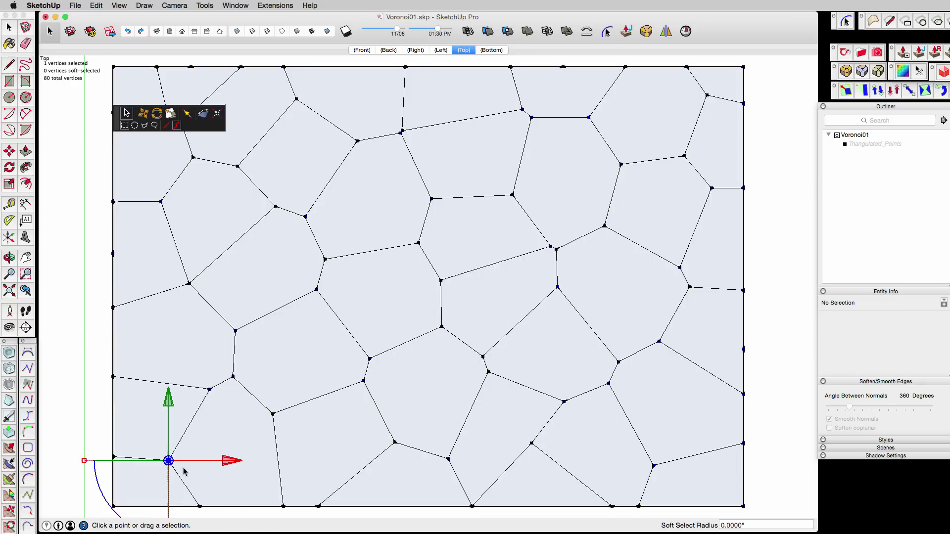
{"action": "key", "text": "space"}
- Start Conic Curve In Face and set an offset of 3 mm, 5 points and a weight of 2
{"action": "left_click", "coordinate": [260, 6]}
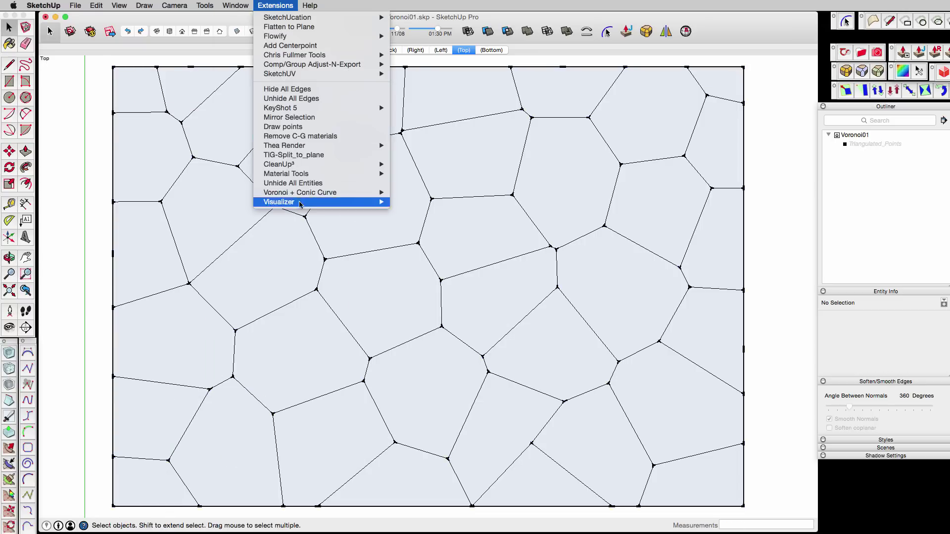
{"action": "mouse_move", "coordinate": [425, 196]}
{"action": "left_click", "coordinate": [428, 215]}
{"action": "type", "text": "3"}
{"action": "key", "text": "Tab"}
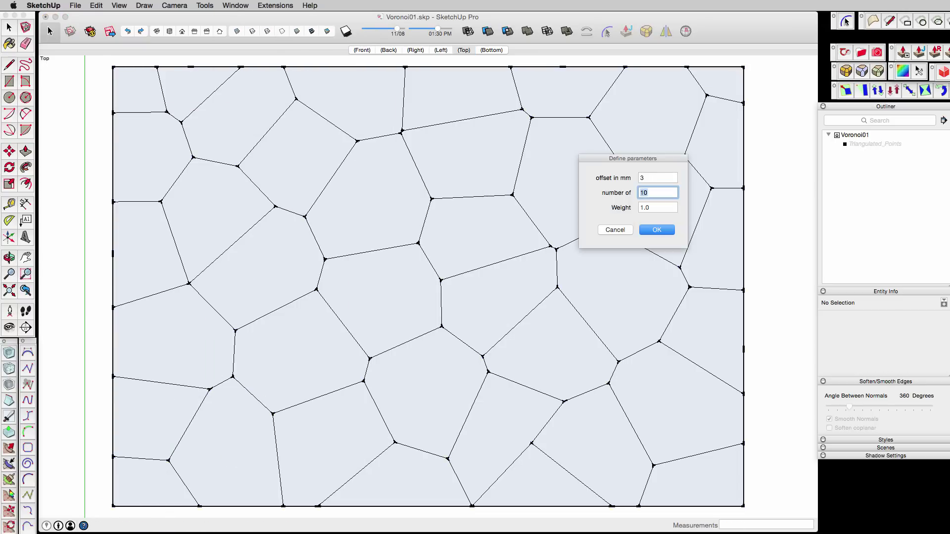
{"action": "type", "text": "5"}
{"action": "key", "text": "Tab"}
{"action": "type", "text": "2"}
{"action": "left_click", "coordinate": [657, 230]}
- Add conic curves to five cells around the merged junction in the pattern's left part
{"action": "left_click", "coordinate": [217, 217]}
{"action": "left_click", "coordinate": [265, 276]}
{"action": "left_click", "coordinate": [143, 255]}
{"action": "left_click", "coordinate": [173, 336]}
{"action": "left_click", "coordinate": [296, 364]}
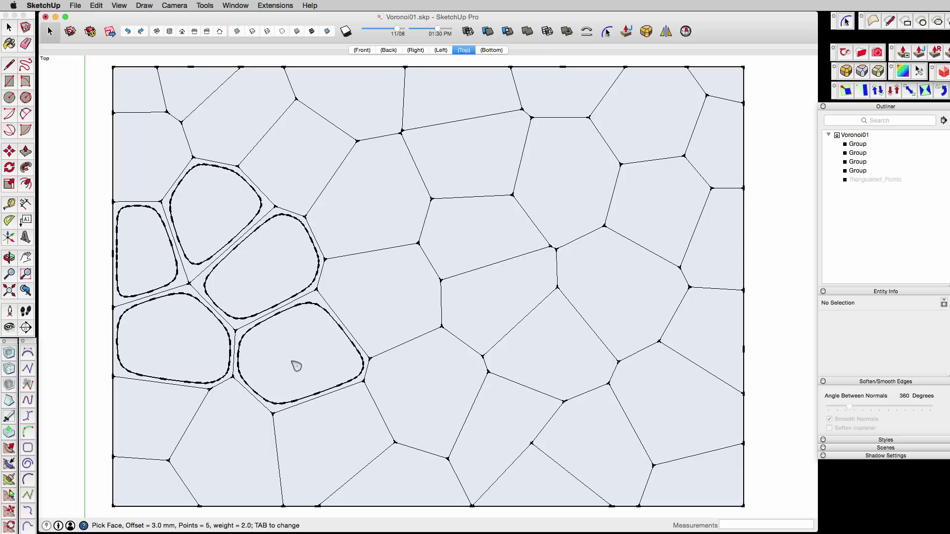
- Add conic curves to the lower left cells and continue through the lower row, right side and middle cells
{"action": "left_click", "coordinate": [230, 446]}
{"action": "left_click", "coordinate": [156, 420]}
{"action": "left_click", "coordinate": [158, 480]}
{"action": "left_click", "coordinate": [329, 450]}
{"action": "mouse_move", "coordinate": [668, 474]}
{"action": "left_mouse_down"}
{"action": "mouse_move", "coordinate": [630, 295]}
{"action": "mouse_move", "coordinate": [446, 248]}
{"action": "mouse_move", "coordinate": [568, 193]}
{"action": "left_mouse_up"}
- Undo the conic curves added to the cells so the pattern is back to its bare Voronoi outlines
{"action": "key", "text": "super+z"}
{"action": "key", "text": "super+z"}
{"action": "key", "text": "super+z"}
{"action": "key", "text": "super+z"}
{"action": "key", "text": "super+z"}
{"action": "key", "text": "super+z"}
{"action": "key", "text": "super+z"}
{"action": "key", "text": "super+z"}
{"action": "key", "text": "super+z"}
{"action": "key", "text": "super+z"}
{"action": "key", "text": "super+z"}
{"action": "key", "text": "super+z"}
{"action": "key", "text": "super+z"}
{"action": "key", "text": "super+z"}
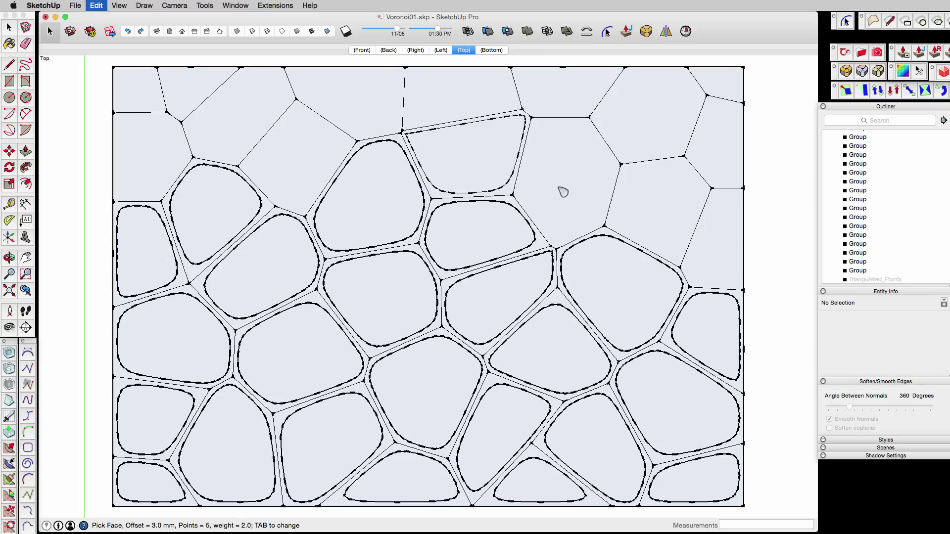
{"action": "key", "text": "super+z"}
{"action": "key", "text": "super+z"}
{"action": "key", "text": "super+z"}
{"action": "key", "text": "super+z"}
{"action": "key", "text": "super+z"}
{"action": "key", "text": "super+z"}
{"action": "key", "text": "super+z"}
{"action": "key", "text": "super+z"}
{"action": "key", "text": "super+z"}
{"action": "key", "text": "super+z"}
{"action": "key", "text": "super+z"}
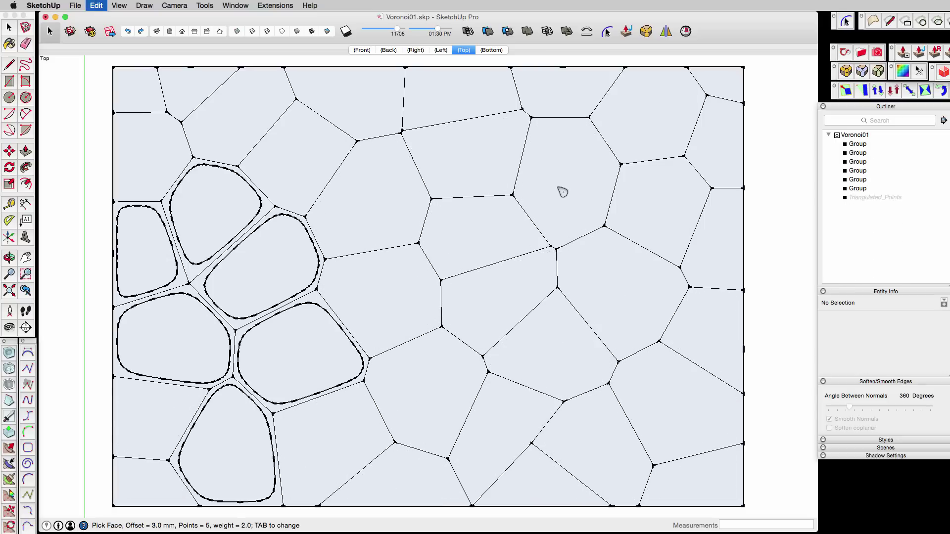
{"action": "key", "text": "super+z"}
{"action": "key", "text": "super+z"}
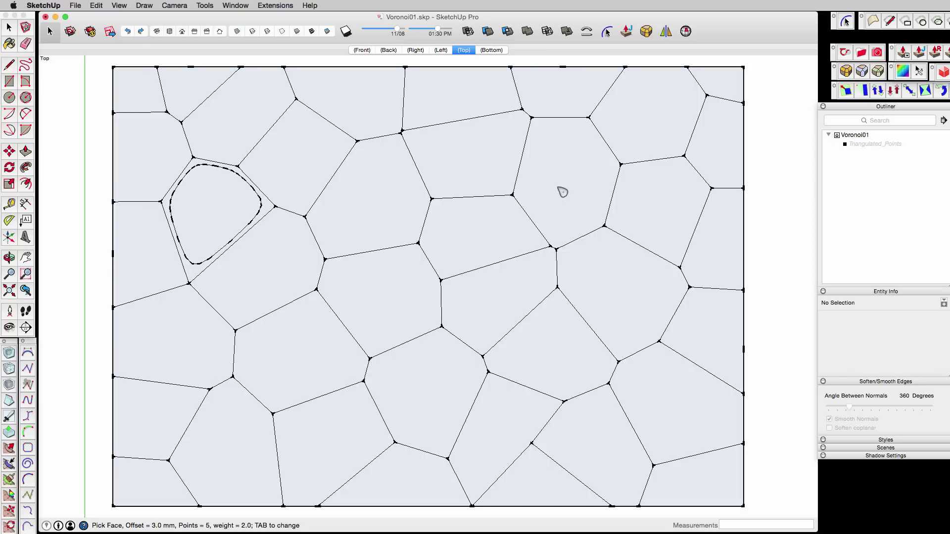
- Select the nearly coincident vertices at the upper middle cell junction with Vertex Tools and merge them
{"action": "scroll", "coordinate": [393, 106], "scroll_direction": "up", "scroll_amount": 3}
{"action": "key", "text": "space"}
{"action": "key", "text": "v"}
{"action": "left_click_drag", "start_coordinate": [390, 128], "coordinate": [414, 159]}
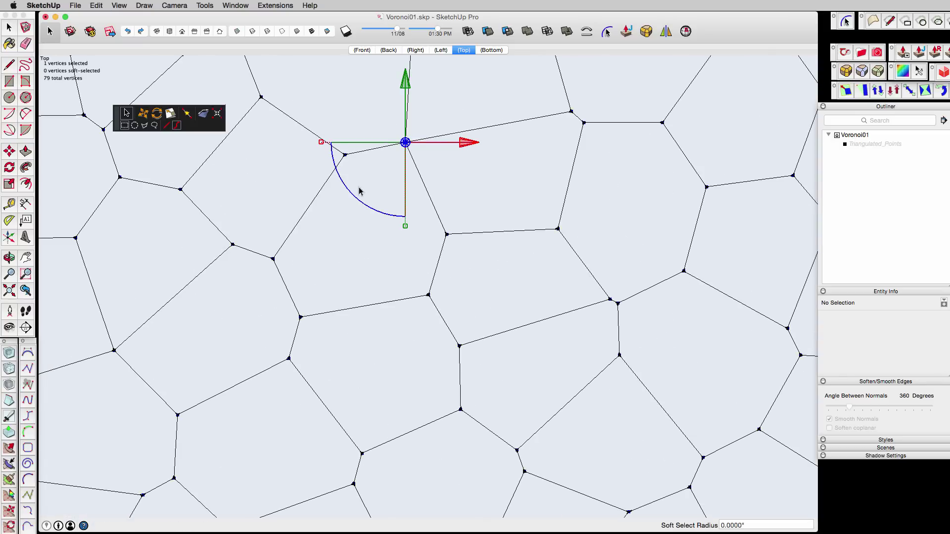
{"action": "key", "text": "space"}
{"action": "left_click", "coordinate": [358, 198]}
- Merge the end vertices of the very short edge at the junction right of the pattern's centre
{"action": "scroll", "coordinate": [358, 199], "scroll_direction": "down", "scroll_amount": 3}
{"action": "left_click", "coordinate": [516, 262]}
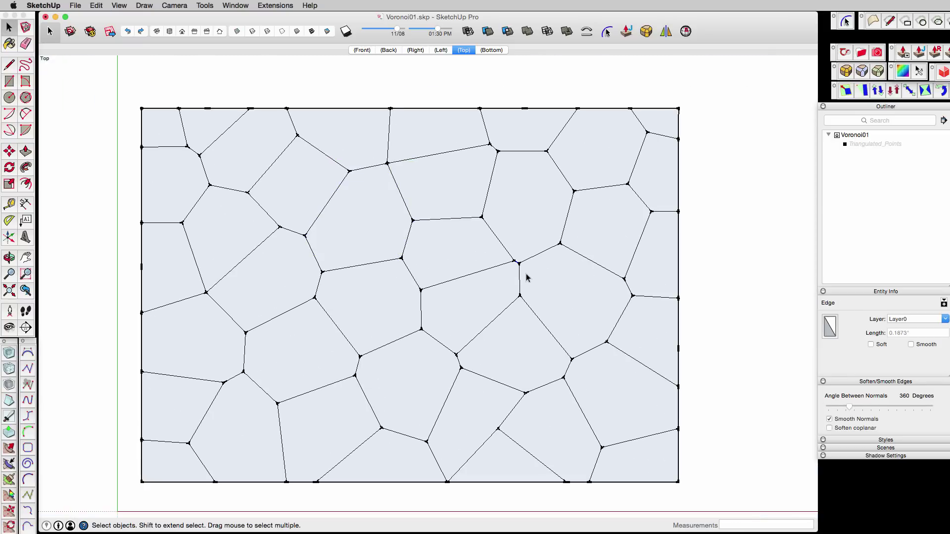
{"action": "key", "text": "v"}
{"action": "left_click", "coordinate": [219, 112]}
{"action": "key", "text": "space"}
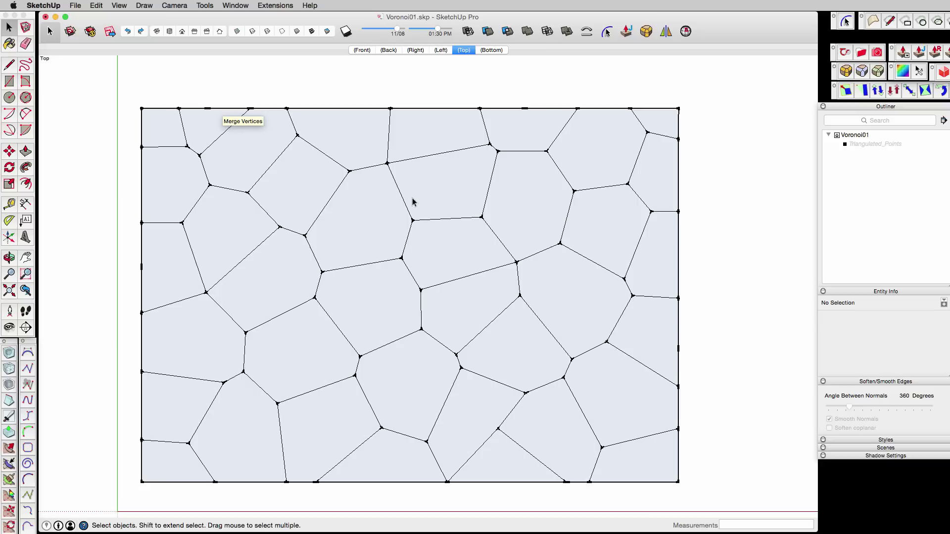
- Start Conic Curve In Face with an offset of 3 mm, 5 points and a weight of 2
{"action": "left_click", "coordinate": [292, 5]}
{"action": "mouse_move", "coordinate": [346, 193]}
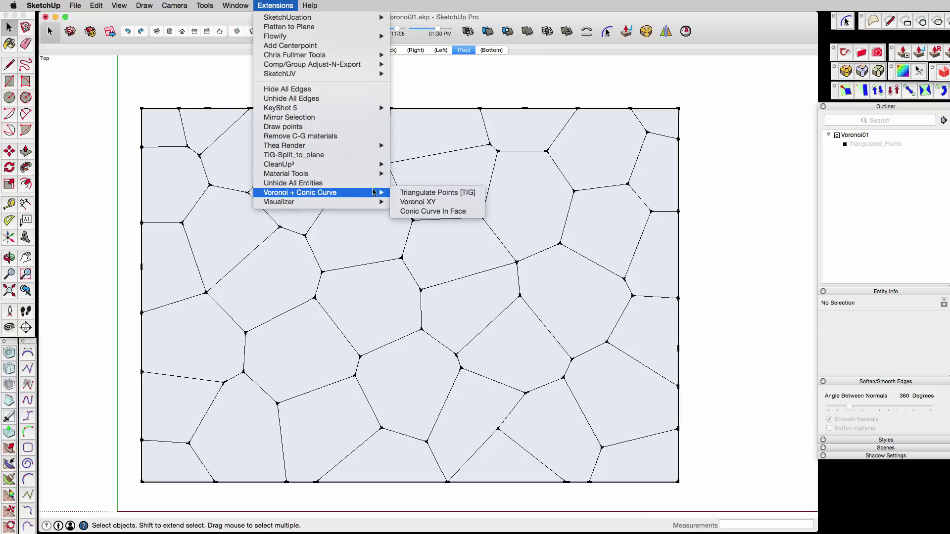
{"action": "left_click", "coordinate": [435, 212]}
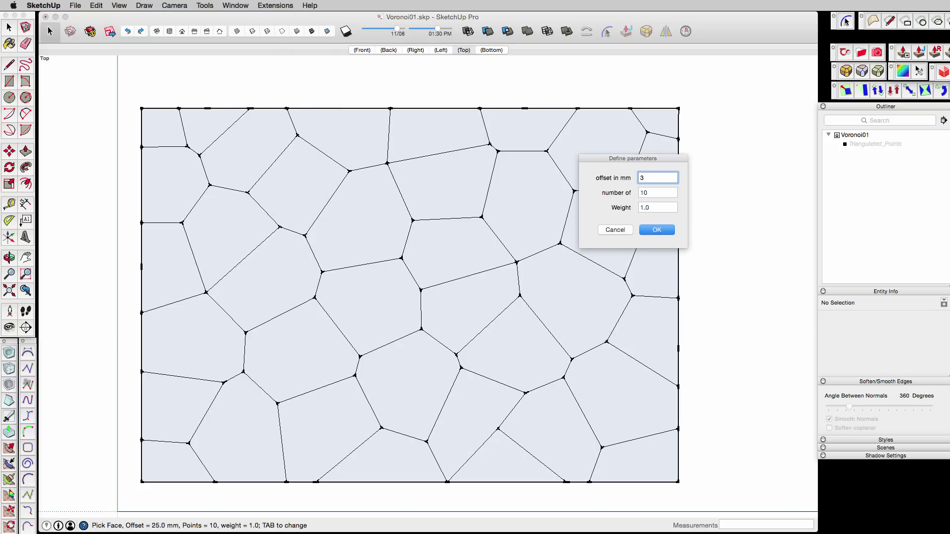
{"action": "key", "text": "Tab"}
{"action": "type", "text": "5"}
{"action": "key", "text": "Tab"}
{"action": "type", "text": "2"}
{"action": "left_click", "coordinate": [646, 229]}
- Add conic curves to every cell of the Voronoi pattern, from the upper middle out to all four edges
{"action": "left_click", "coordinate": [446, 183]}
{"action": "left_click", "coordinate": [469, 248]}
{"action": "left_click", "coordinate": [527, 203]}
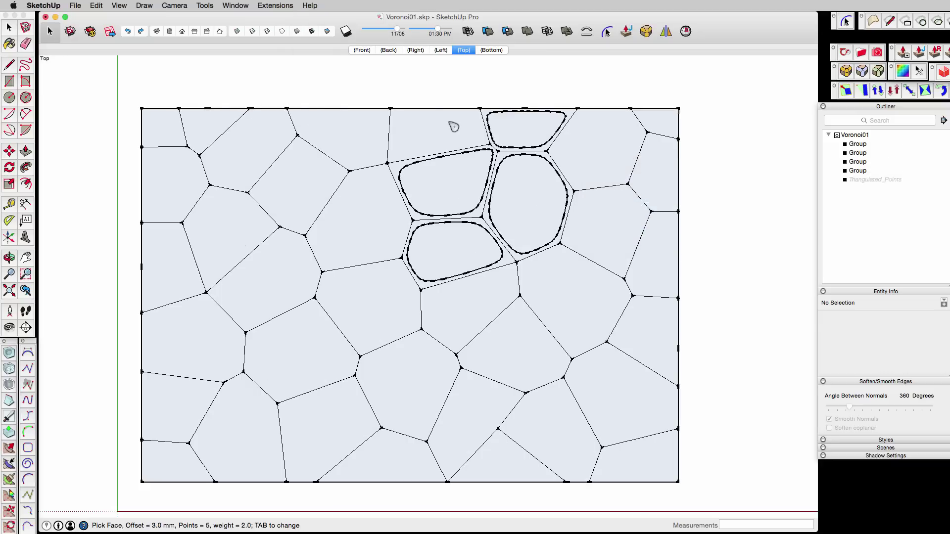
{"action": "left_click", "coordinate": [443, 130]}
{"action": "left_click", "coordinate": [360, 216]}
{"action": "left_click", "coordinate": [341, 137]}
{"action": "left_click", "coordinate": [298, 187]}
{"action": "left_click", "coordinate": [286, 267]}
{"action": "left_click", "coordinate": [369, 304]}
{"action": "left_click", "coordinate": [302, 352]}
{"action": "left_click", "coordinate": [408, 382]}
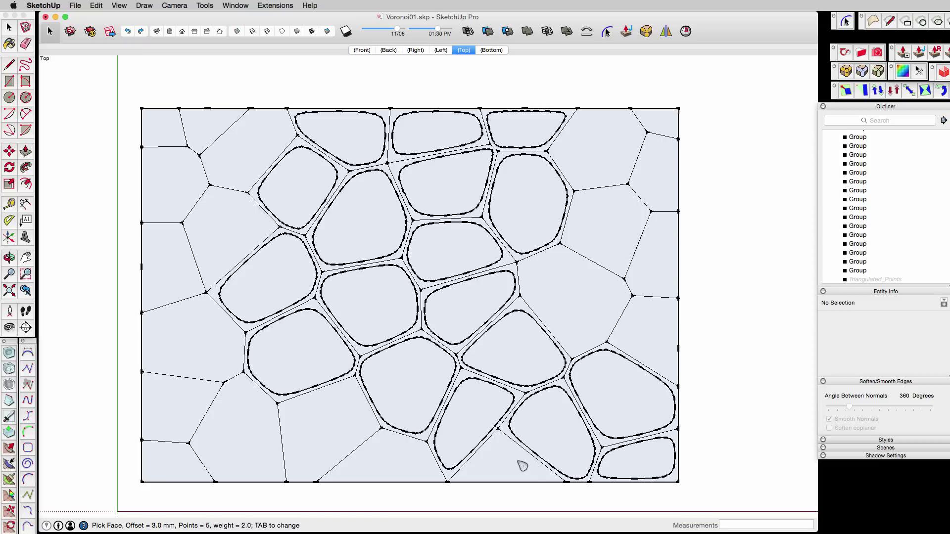
{"action": "mouse_move", "coordinate": [522, 465]}
{"action": "left_mouse_down"}
{"action": "mouse_move", "coordinate": [638, 232]}
{"action": "mouse_move", "coordinate": [578, 150]}
{"action": "mouse_move", "coordinate": [167, 129]}
{"action": "mouse_move", "coordinate": [201, 353]}
{"action": "mouse_move", "coordinate": [381, 460]}
{"action": "mouse_move", "coordinate": [172, 411]}
{"action": "left_mouse_up"}
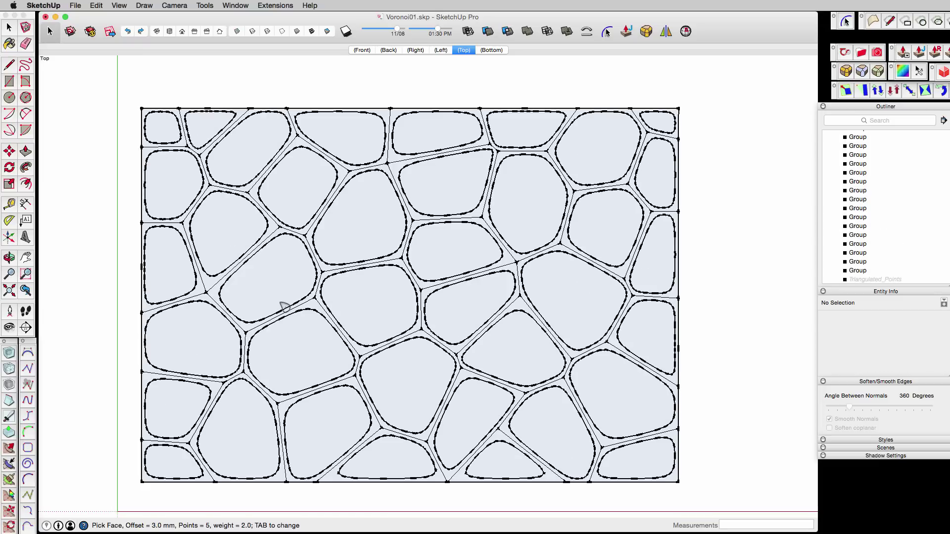
{"action": "key", "text": "space"}
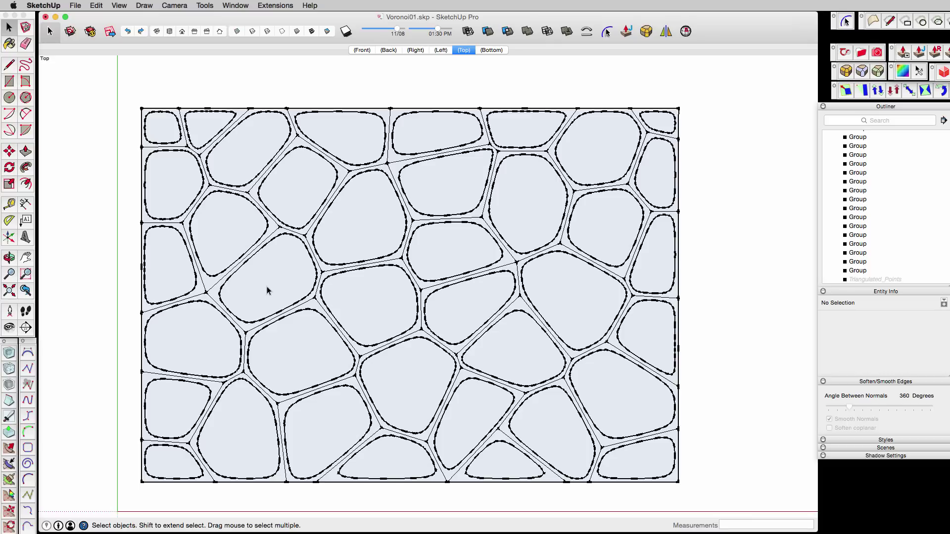
- Select the whole pattern and explode all the conic curve groups into loose geometry
{"action": "key", "text": "super+a"}
{"action": "right_click", "coordinate": [282, 272]}
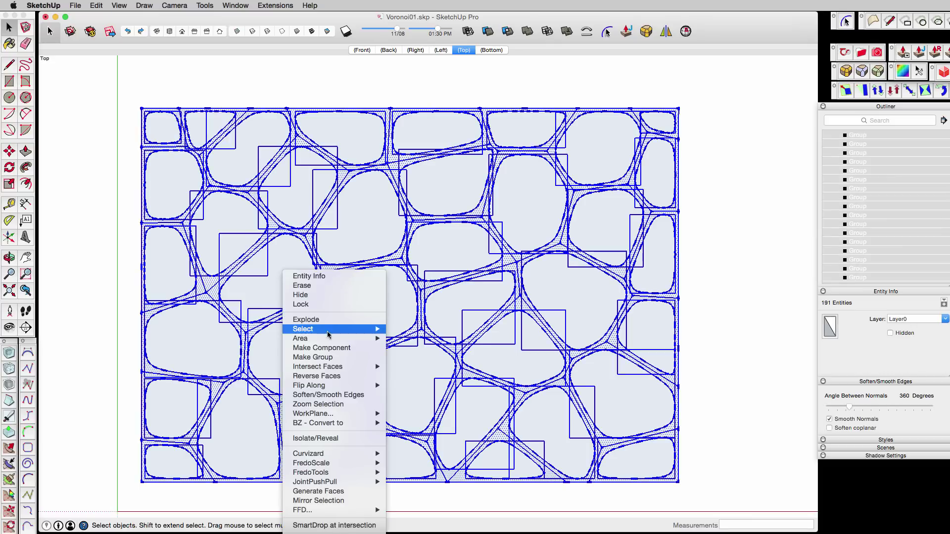
{"action": "left_click", "coordinate": [322, 321]}
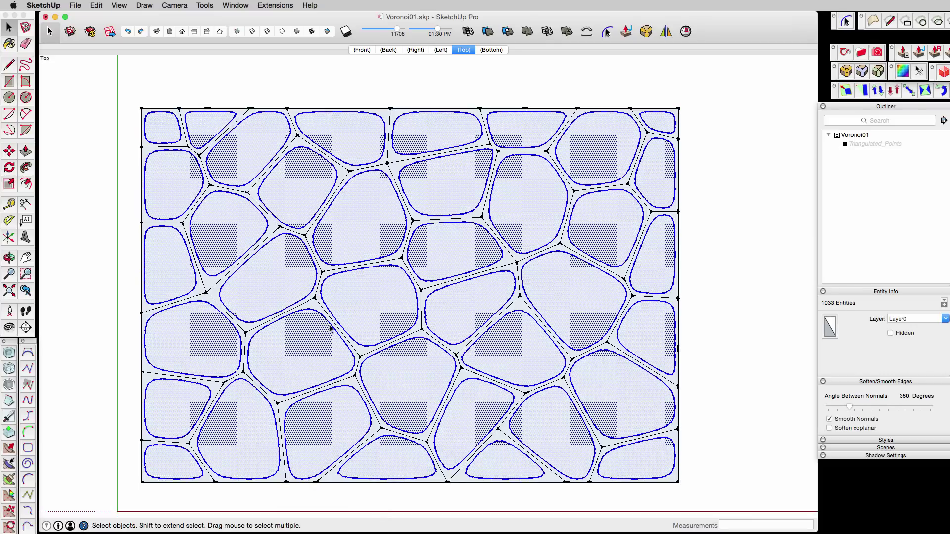
{"action": "left_click", "coordinate": [716, 300]}
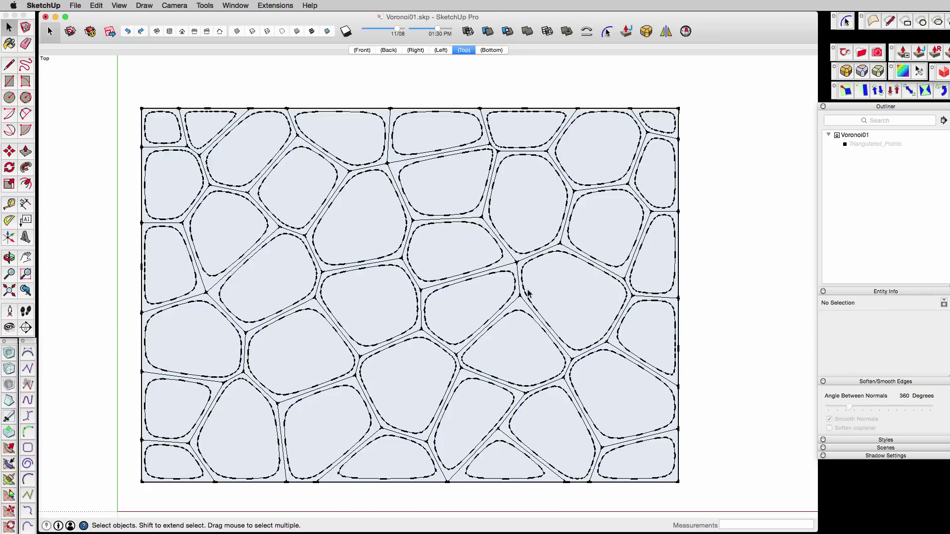
- Select the rounded inner faces of all the cells, without the gaps between them, and combine them into one group
{"action": "left_click", "coordinate": [567, 287]}
{"action": "left_click", "coordinate": [603, 236], "text": "shift"}
{"action": "left_click", "coordinate": [600, 149], "text": "shift"}
{"action": "left_click", "coordinate": [527, 203], "text": "shift"}
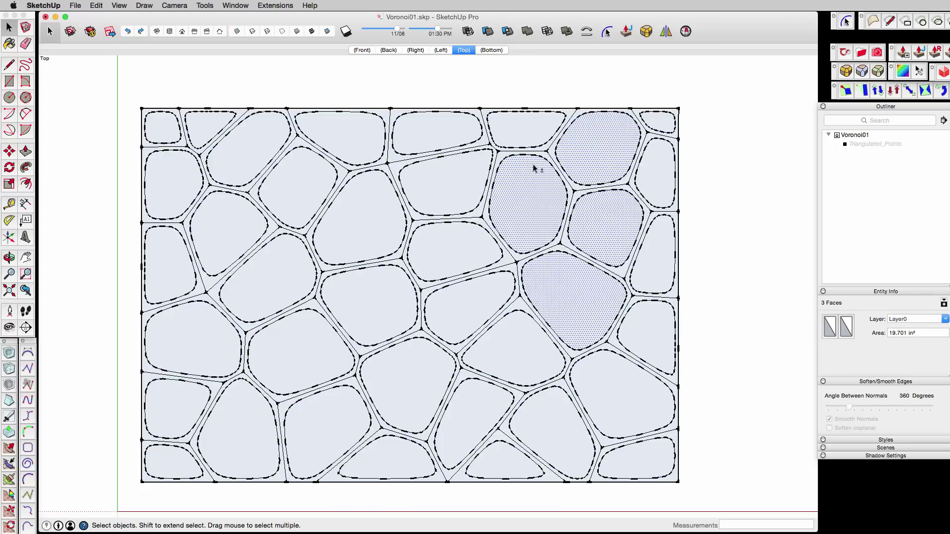
{"action": "left_click", "coordinate": [525, 129], "text": "shift"}
{"action": "left_click", "coordinate": [657, 127], "text": "shift"}
{"action": "left_click", "coordinate": [659, 165], "text": "shift"}
{"action": "left_click", "coordinate": [652, 262], "text": "shift"}
{"action": "left_click", "coordinate": [657, 338], "text": "shift"}
{"action": "left_click", "coordinate": [626, 384], "text": "shift"}
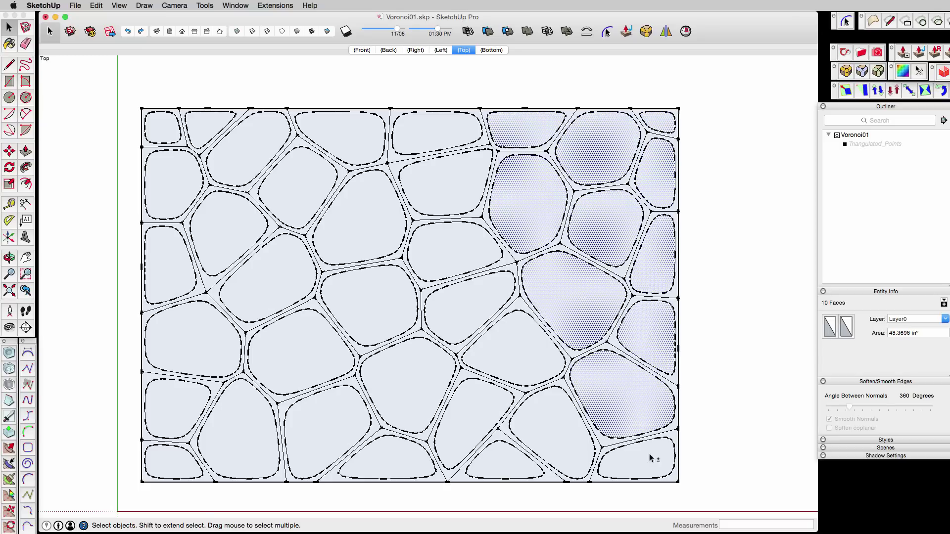
{"action": "left_click", "coordinate": [651, 455], "text": "shift"}
{"action": "left_click", "coordinate": [567, 438], "text": "shift"}
{"action": "left_click", "coordinate": [509, 460], "text": "shift"}
{"action": "left_click", "coordinate": [497, 401], "text": "shift"}
{"action": "left_click", "coordinate": [505, 355], "text": "shift"}
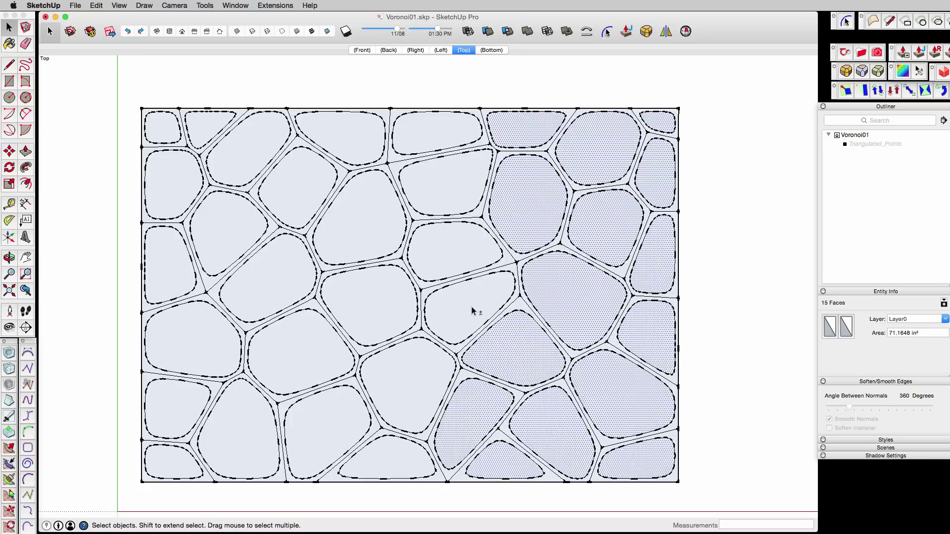
{"action": "left_click", "coordinate": [473, 309], "text": "shift"}
{"action": "left_click", "coordinate": [406, 388], "text": "shift"}
{"action": "left_click", "coordinate": [370, 294], "text": "shift"}
{"action": "left_click", "coordinate": [435, 260], "text": "shift"}
{"action": "left_click", "coordinate": [432, 178], "text": "shift"}
{"action": "left_click", "coordinate": [433, 133], "text": "shift"}
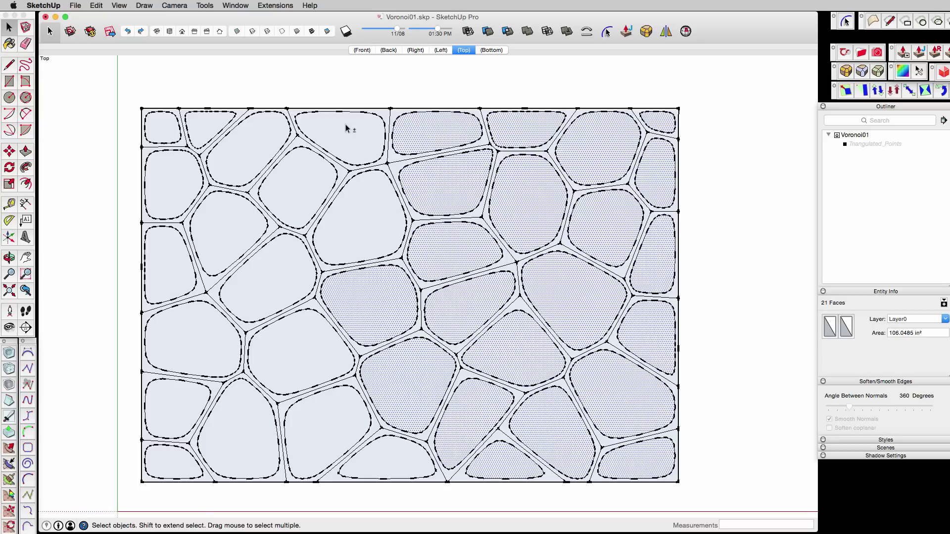
{"action": "left_click", "coordinate": [350, 127], "text": "shift"}
{"action": "left_click", "coordinate": [373, 219], "text": "shift"}
{"action": "left_click", "coordinate": [304, 193], "text": "shift"}
{"action": "left_click", "coordinate": [289, 269], "text": "shift"}
{"action": "left_click", "coordinate": [316, 359], "text": "shift"}
{"action": "left_click", "coordinate": [329, 423], "text": "shift"}
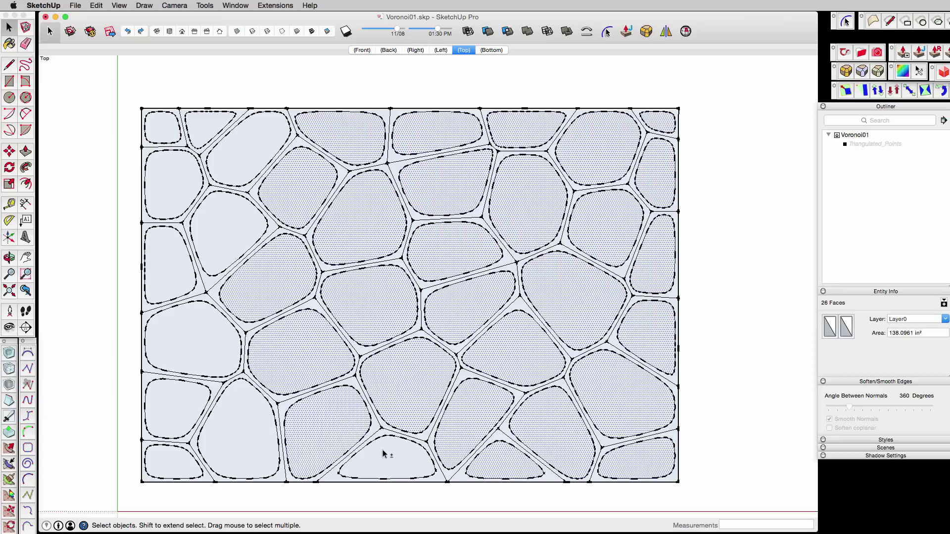
{"action": "left_click", "coordinate": [384, 452], "text": "shift"}
{"action": "left_click", "coordinate": [238, 435], "text": "shift"}
{"action": "left_click", "coordinate": [181, 459], "text": "shift"}
{"action": "left_click", "coordinate": [165, 415], "text": "shift"}
{"action": "left_click", "coordinate": [193, 342], "text": "shift"}
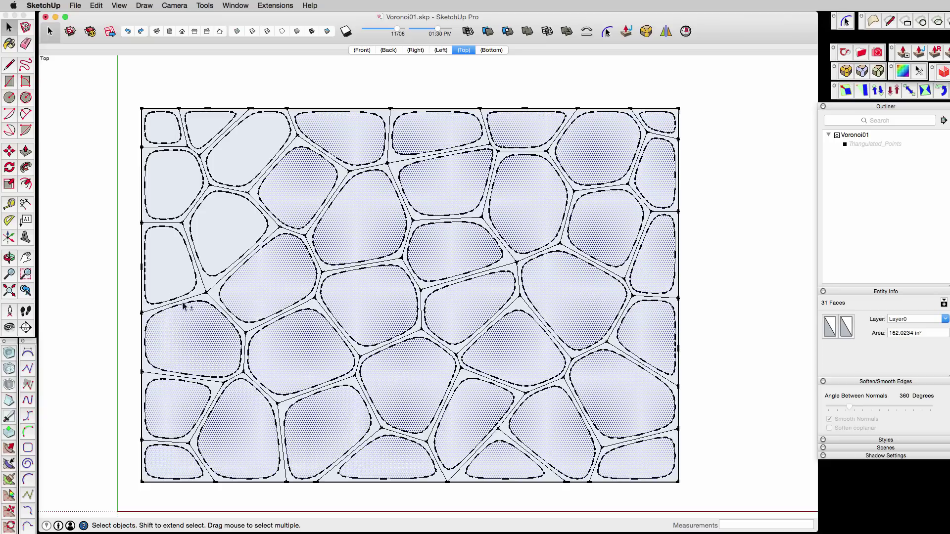
{"action": "left_click", "coordinate": [168, 262], "text": "shift"}
{"action": "left_click", "coordinate": [209, 238], "text": "shift"}
{"action": "left_click", "coordinate": [244, 159], "text": "shift"}
{"action": "left_click", "coordinate": [176, 183], "text": "shift"}
{"action": "left_click", "coordinate": [199, 135], "text": "shift"}
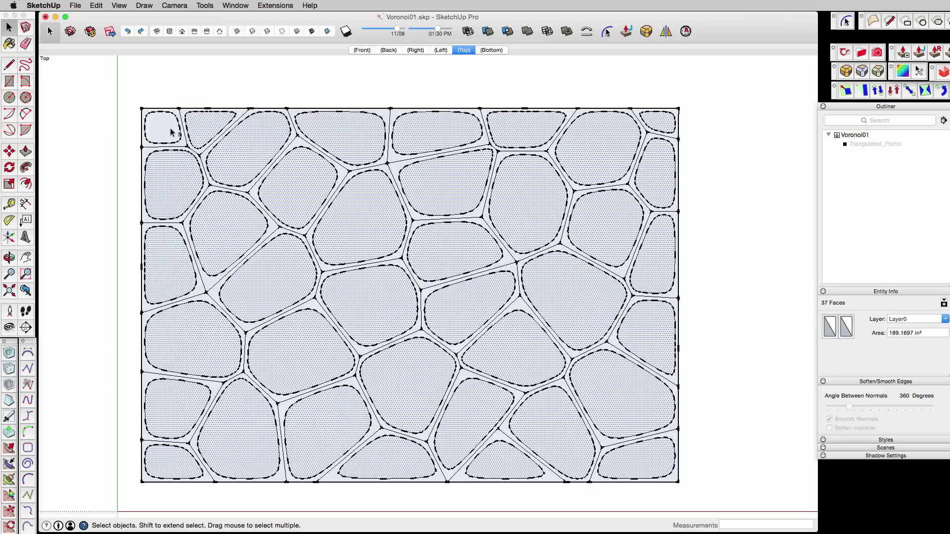
{"action": "left_click", "coordinate": [168, 129], "text": "shift"}
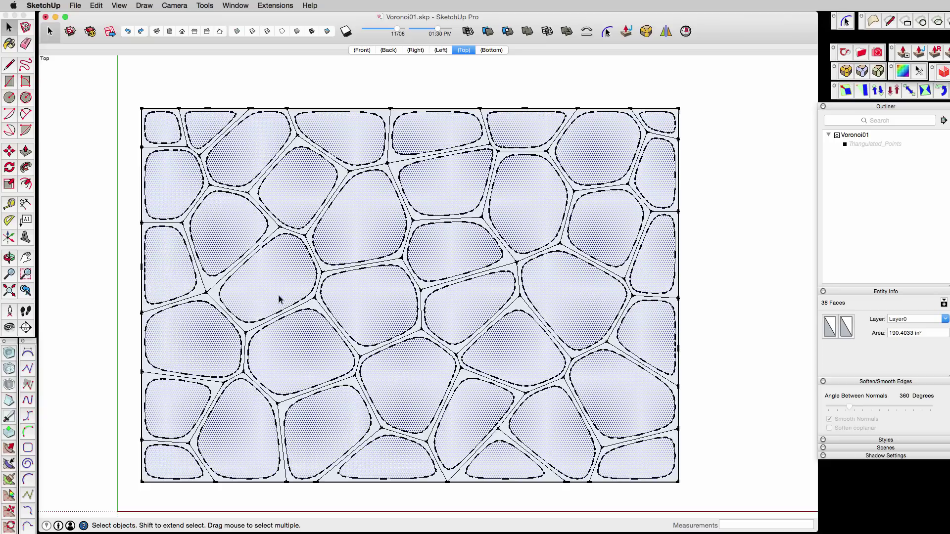
{"action": "key", "text": "super+g"}
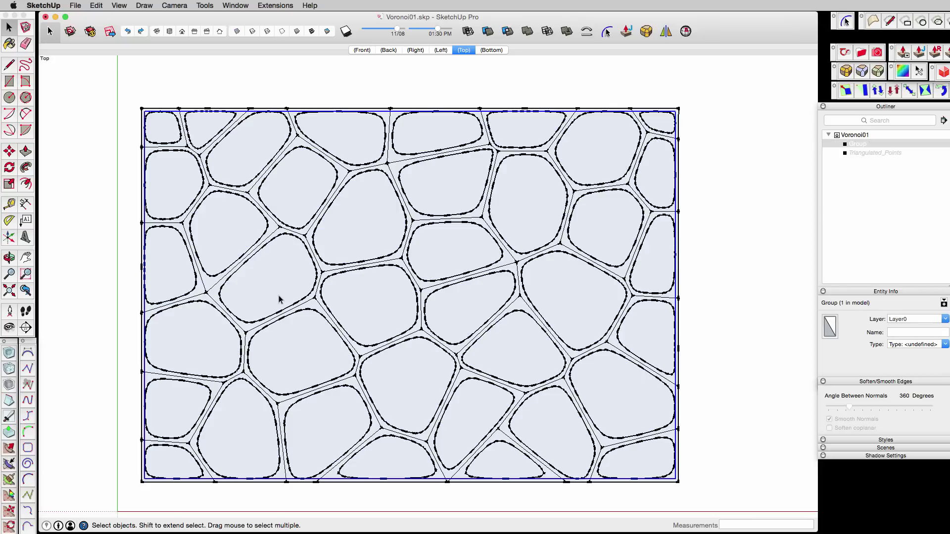
- Name the group of rounded cell faces "Stones" and hide it
{"action": "left_click", "coordinate": [859, 144]}
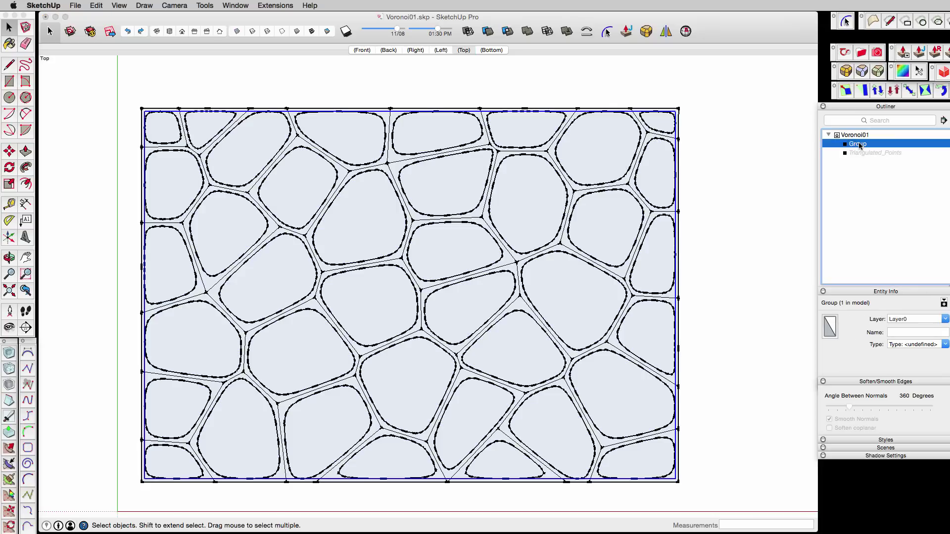
{"action": "left_click", "coordinate": [899, 332]}
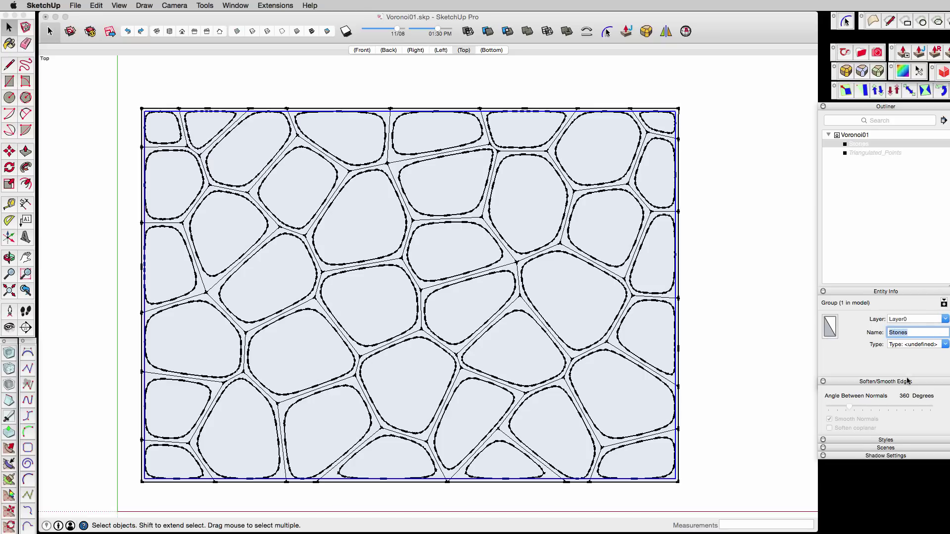
{"action": "left_click", "coordinate": [944, 302]}
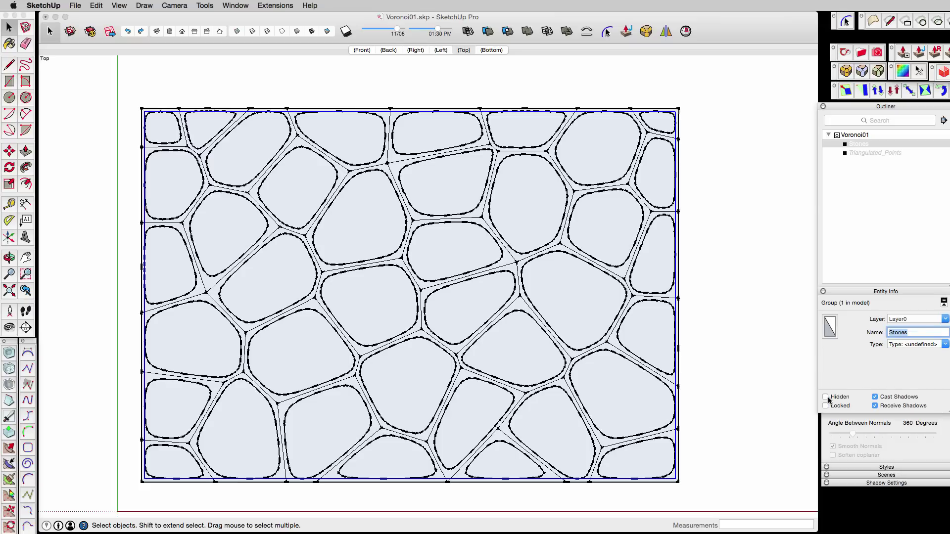
{"action": "left_click", "coordinate": [826, 397]}
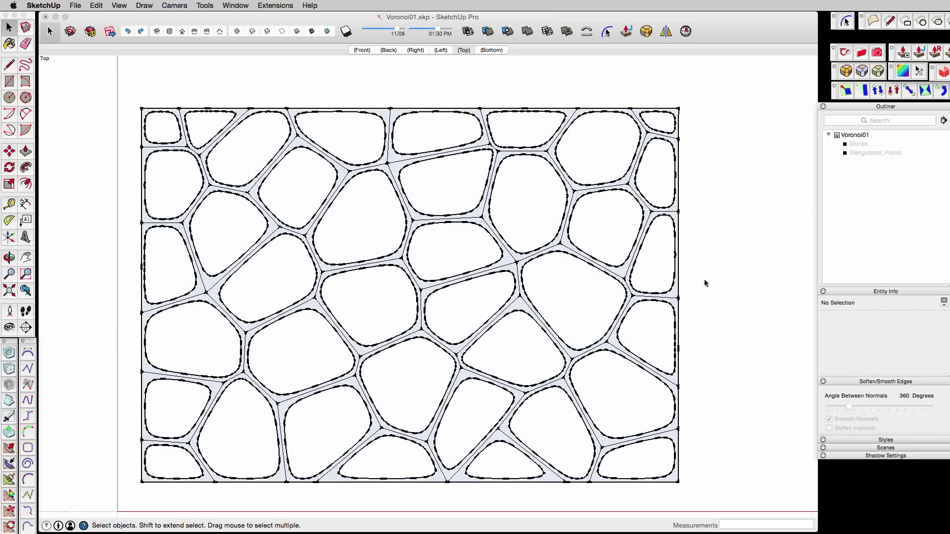
{"action": "left_click", "coordinate": [720, 277]}
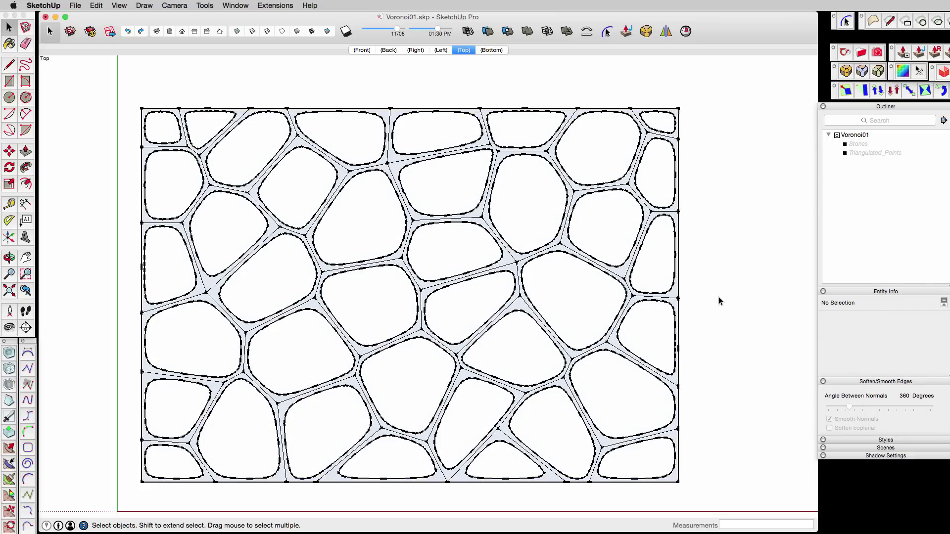
- In isometric view, try extruding the gap face around one cell at the back edge with Push/Pull, undoing each trial
{"action": "left_click", "coordinate": [652, 293]}
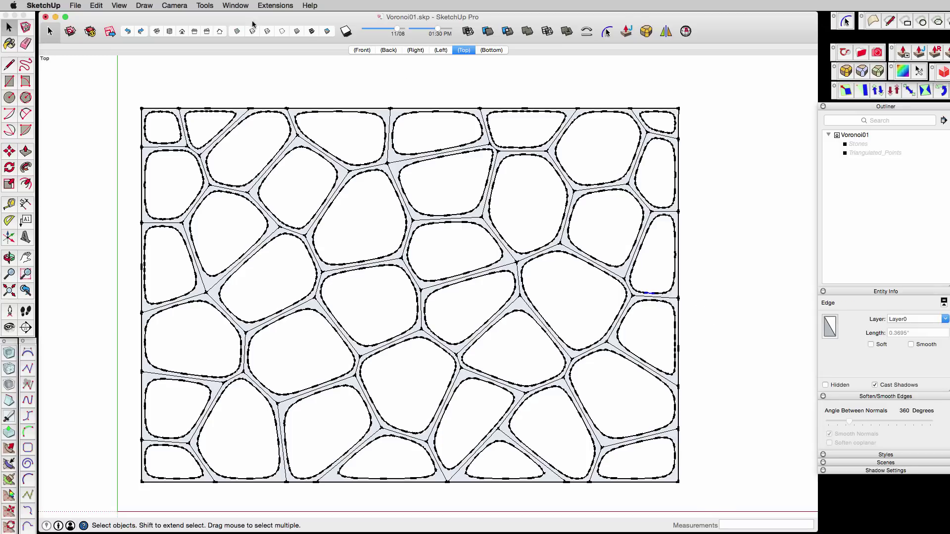
{"action": "left_click", "coordinate": [156, 31]}
{"action": "scroll", "coordinate": [444, 275], "scroll_direction": "up", "scroll_amount": 3}
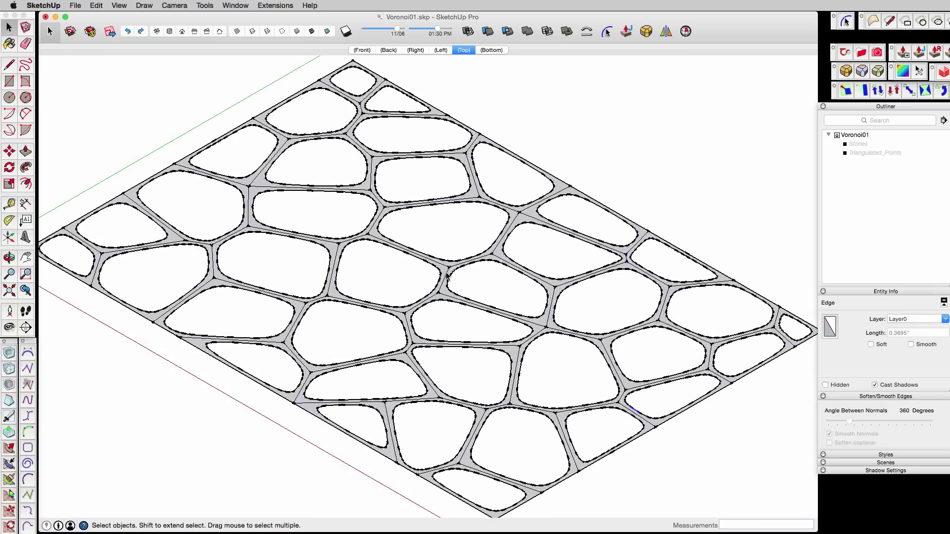
{"action": "key", "text": "p"}
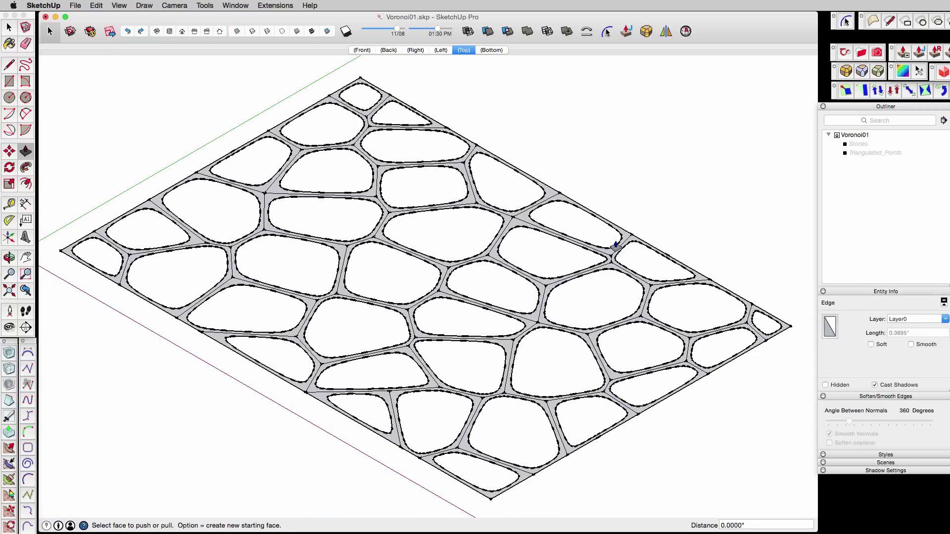
{"action": "left_click_drag", "start_coordinate": [616, 246], "coordinate": [632, 189]}
{"action": "left_click", "coordinate": [633, 189]}
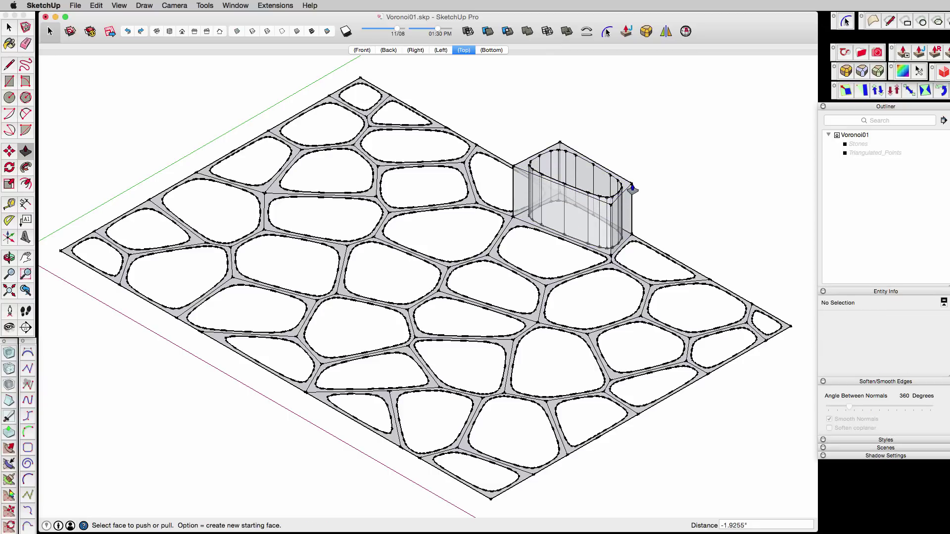
{"action": "key", "text": "super+z"}
{"action": "left_click", "coordinate": [613, 246]}
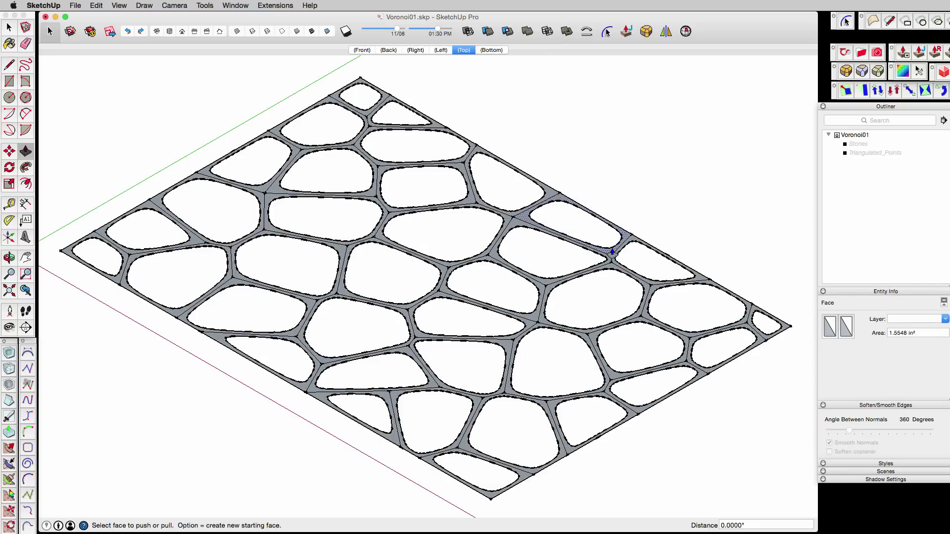
{"action": "left_click", "coordinate": [627, 204]}
{"action": "key", "text": "super+z"}
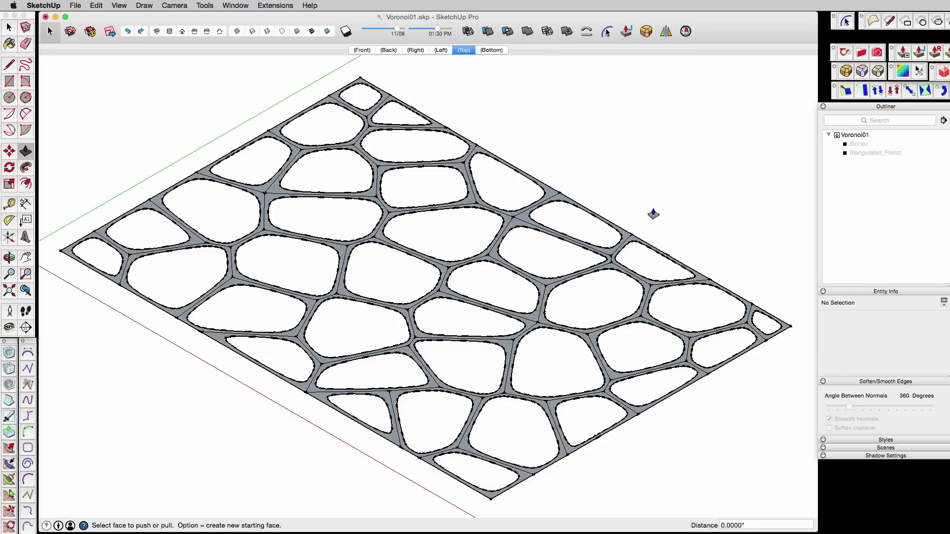
- Select all the connected gap faces and edges and soften them at 180 degrees between normals, including coplanar edges
{"action": "key", "text": "space"}
{"action": "left_click", "coordinate": [628, 239]}
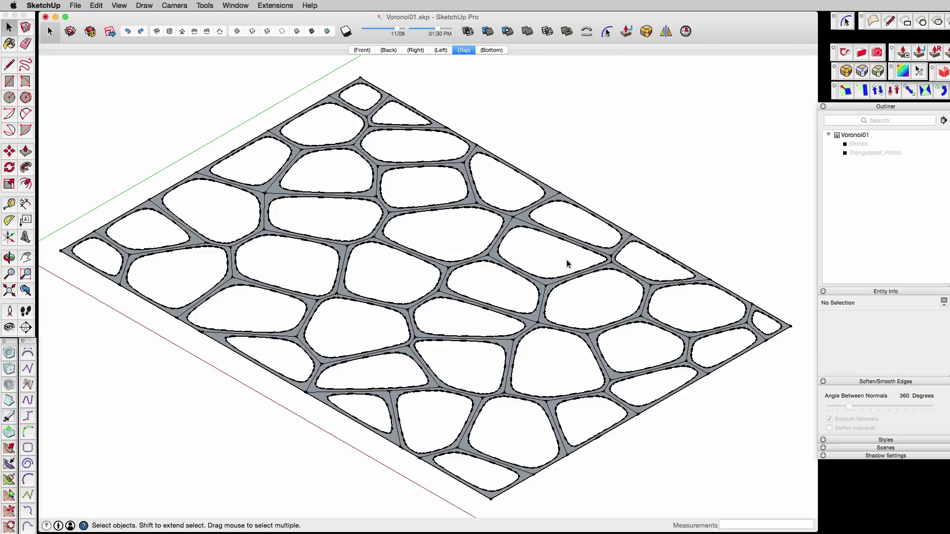
{"action": "triple_click", "coordinate": [539, 281]}
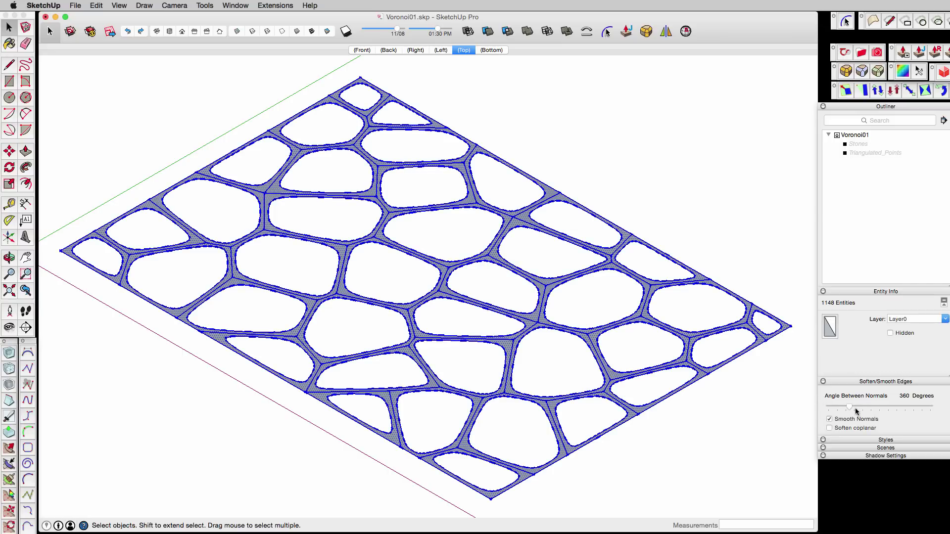
{"action": "left_click_drag", "start_coordinate": [849, 406], "coordinate": [941, 411]}
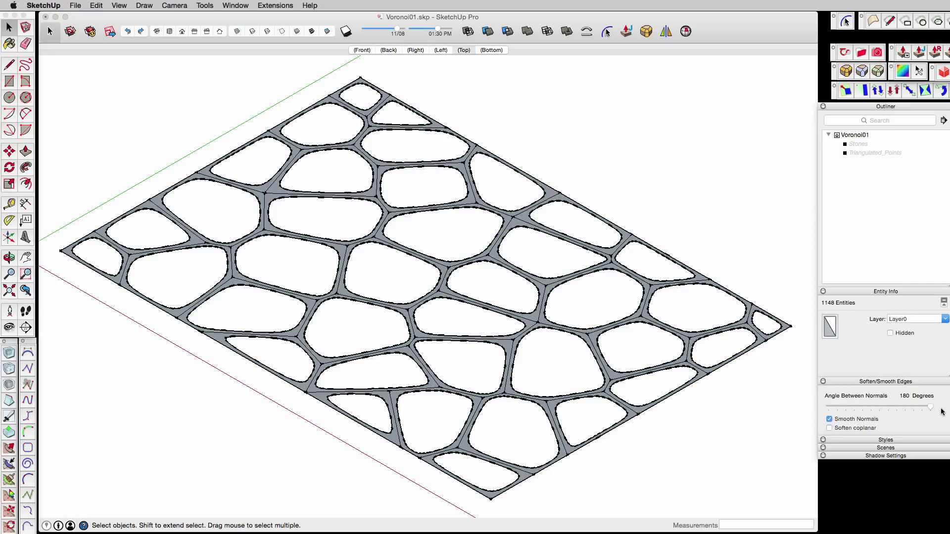
{"action": "left_click", "coordinate": [830, 428]}
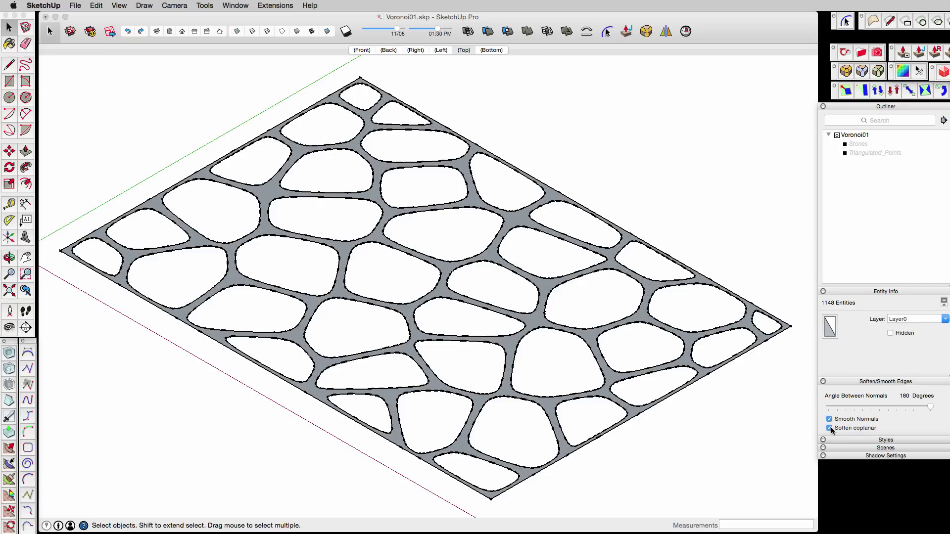
- Select only the outline edges of the gap surface and the cell openings, leaving out the face, and hide them
{"action": "double_click", "coordinate": [643, 322]}
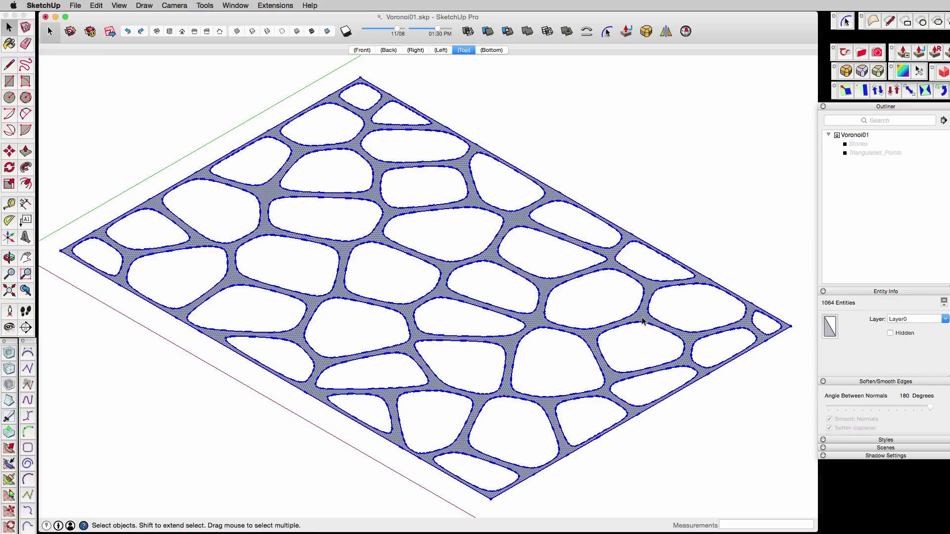
{"action": "left_click", "coordinate": [665, 247]}
{"action": "triple_click", "coordinate": [645, 315]}
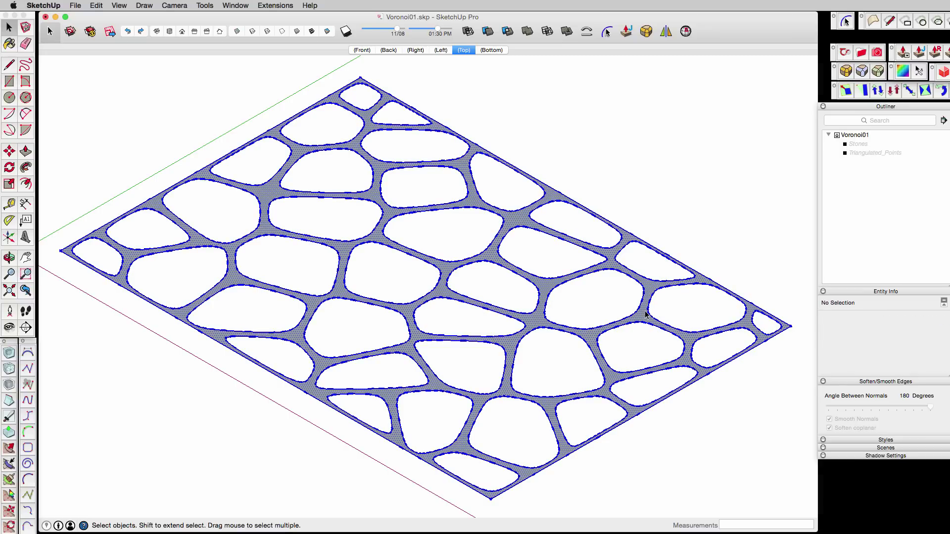
{"action": "left_click", "coordinate": [678, 253]}
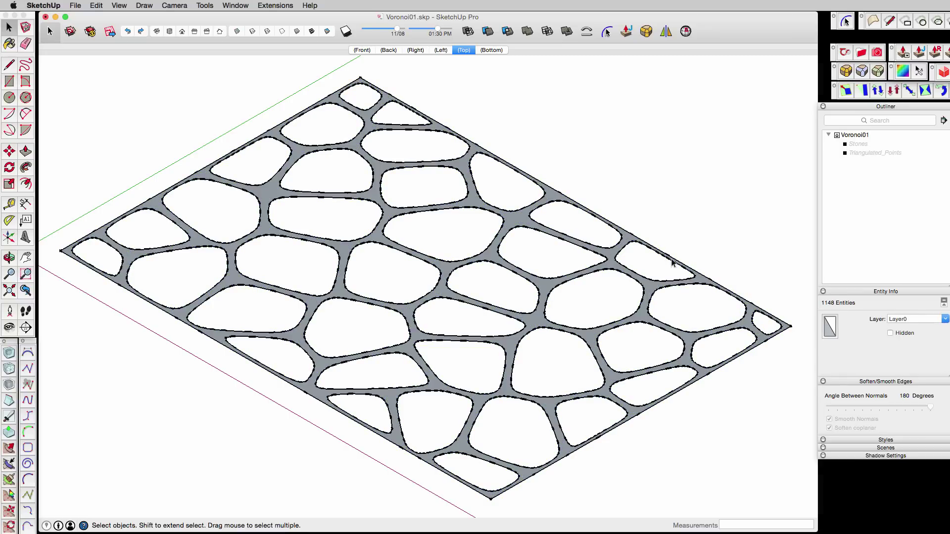
{"action": "double_click", "coordinate": [645, 314]}
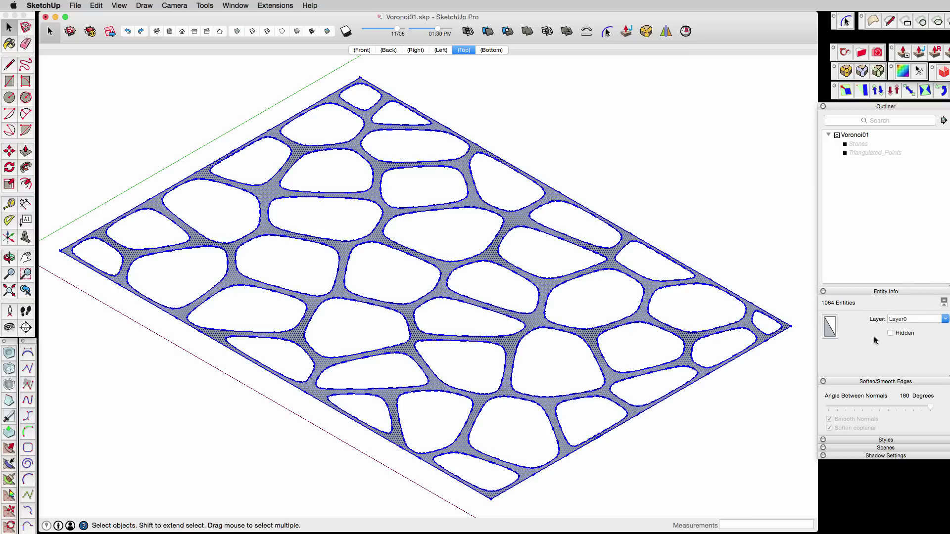
{"action": "left_click", "coordinate": [686, 340], "text": "shift"}
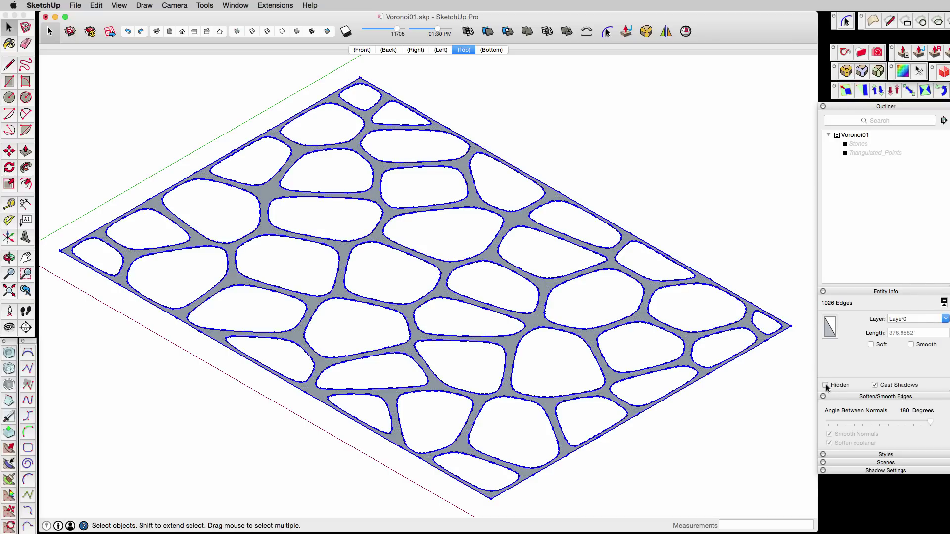
{"action": "left_click", "coordinate": [825, 385]}
- Select the gap surface with all its edges and reduce the softening angle to 0 degrees
{"action": "left_click", "coordinate": [594, 348]}
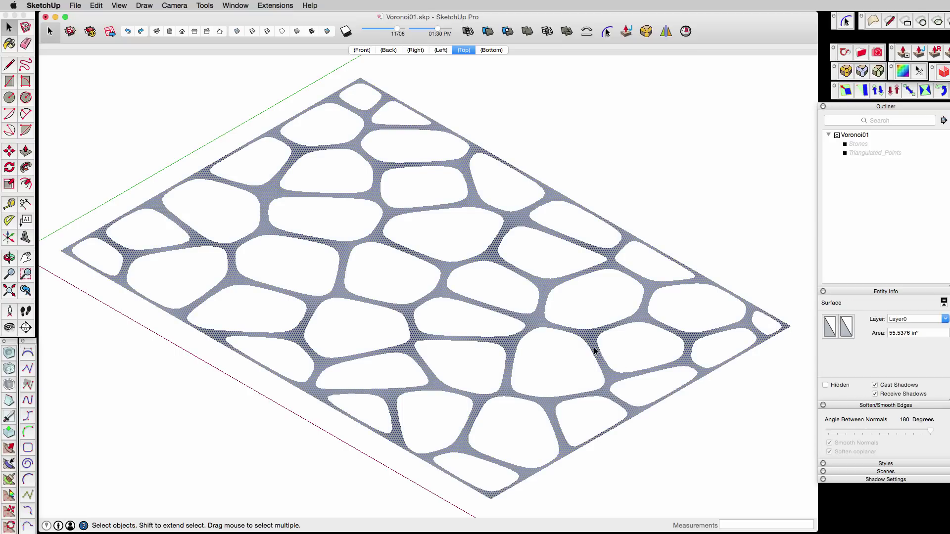
{"action": "double_click", "coordinate": [594, 347]}
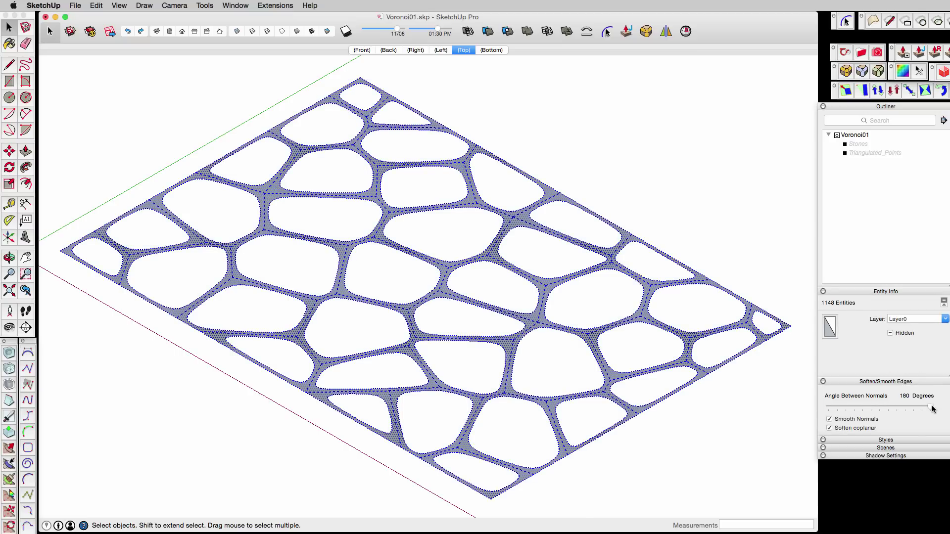
{"action": "left_click_drag", "start_coordinate": [933, 409], "coordinate": [801, 403]}
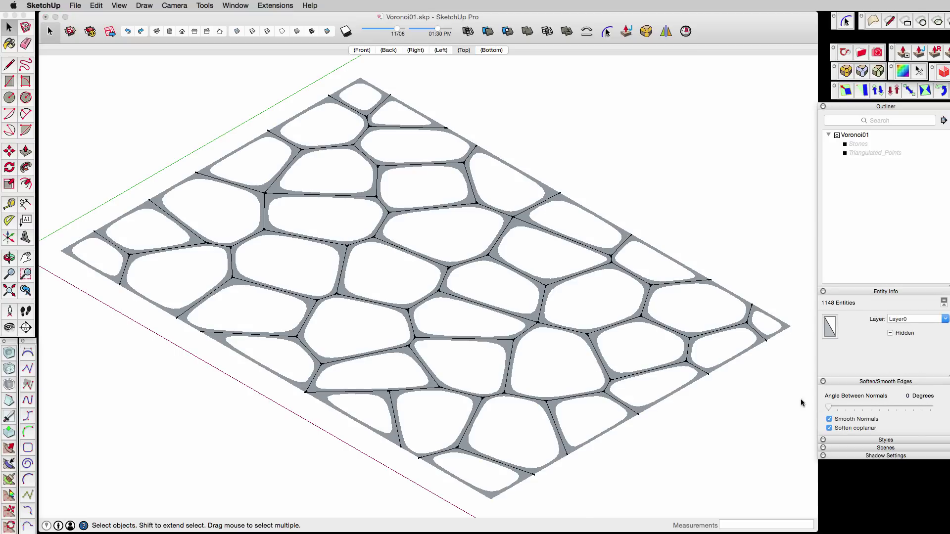
- Select the visible dividing lines running through the gaps, deselect the faces, and delete the lines
{"action": "left_click", "coordinate": [725, 392]}
{"action": "key", "text": "super+a"}
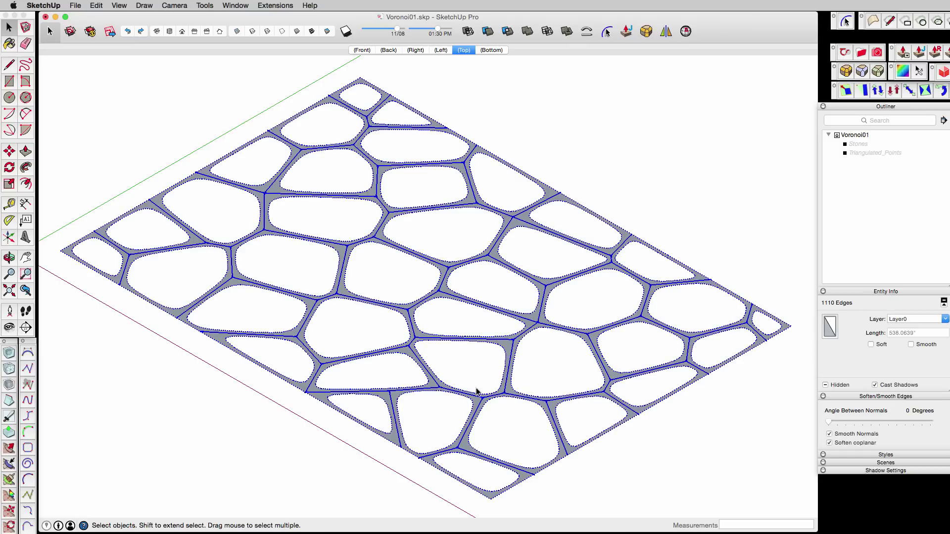
{"action": "scroll", "coordinate": [472, 370], "scroll_direction": "down", "scroll_amount": 3}
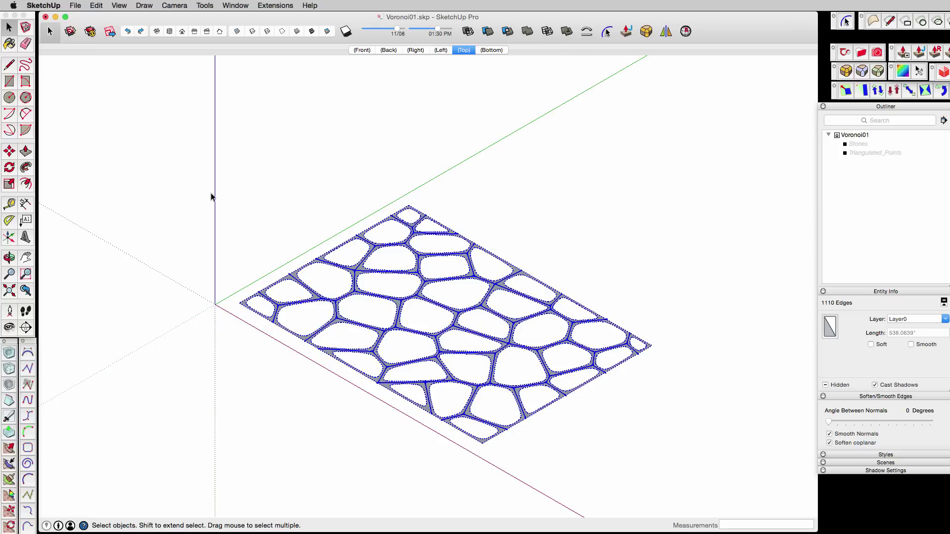
{"action": "left_click", "coordinate": [291, 211]}
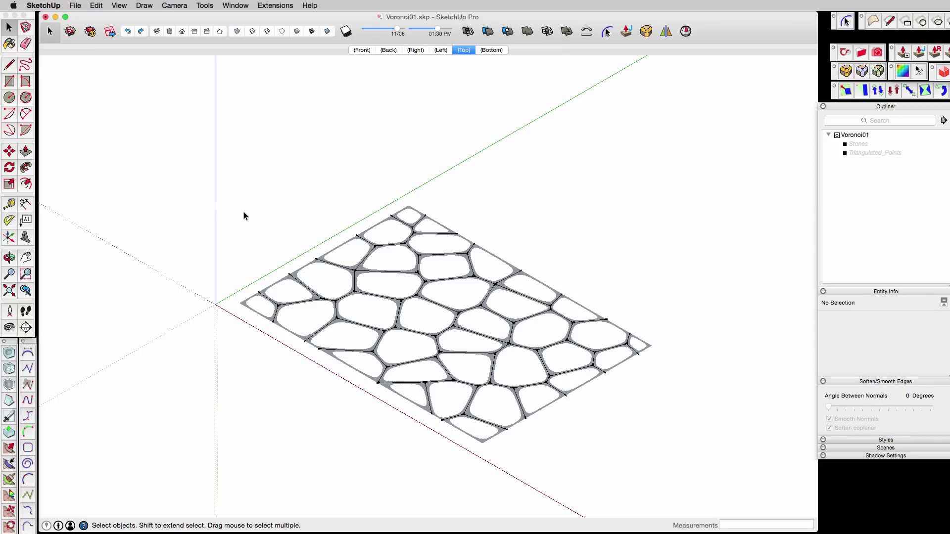
{"action": "left_click_drag", "start_coordinate": [203, 192], "coordinate": [692, 474]}
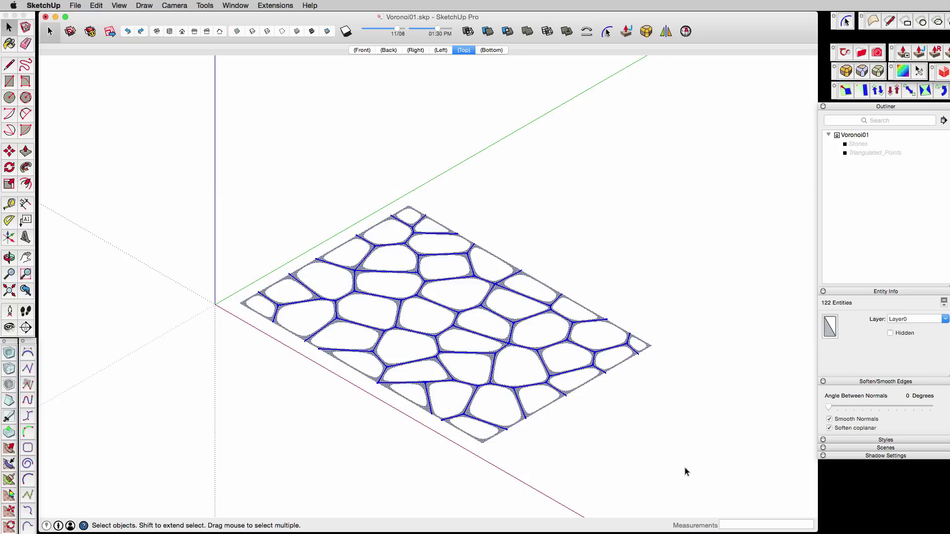
{"action": "scroll", "coordinate": [518, 372], "scroll_direction": "up", "scroll_amount": 2}
{"action": "scroll", "coordinate": [518, 372], "scroll_direction": "up", "scroll_amount": 2}
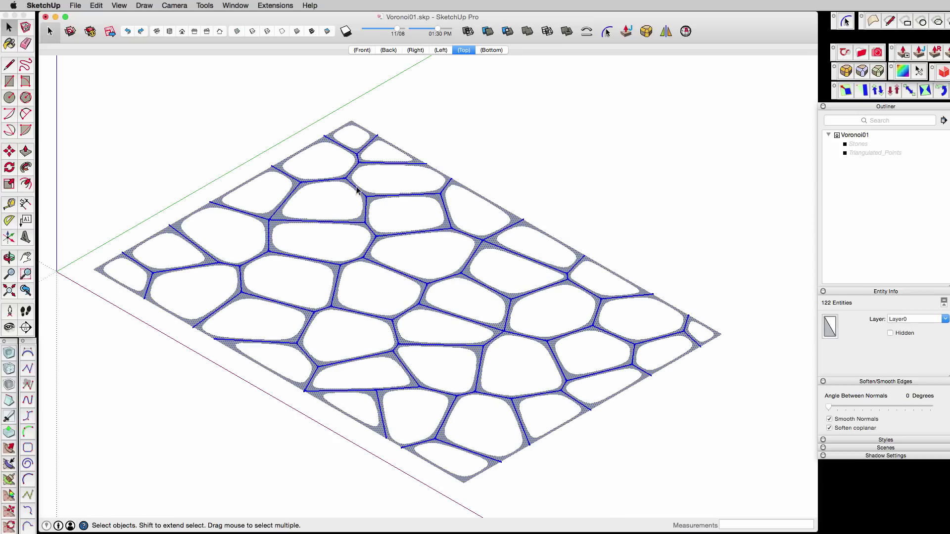
{"action": "right_click", "coordinate": [355, 158]}
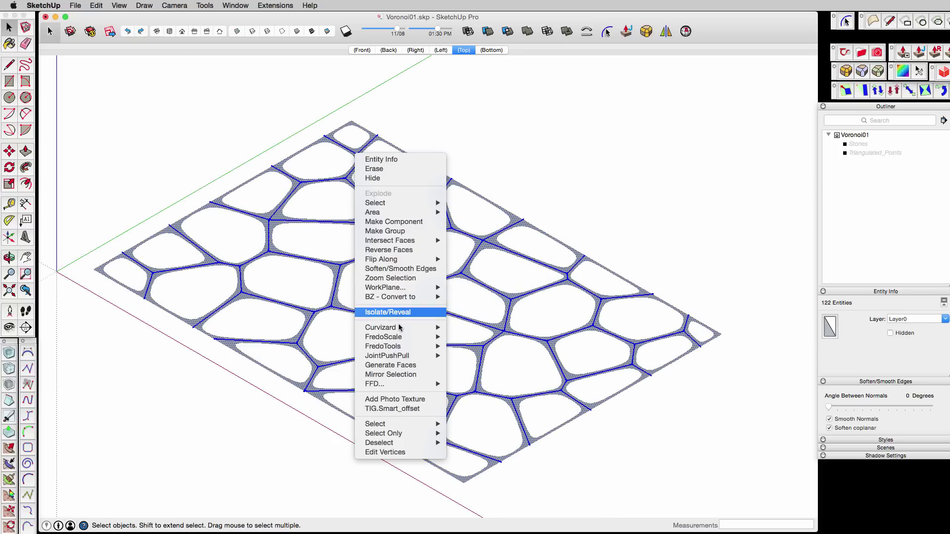
{"action": "mouse_move", "coordinate": [406, 443]}
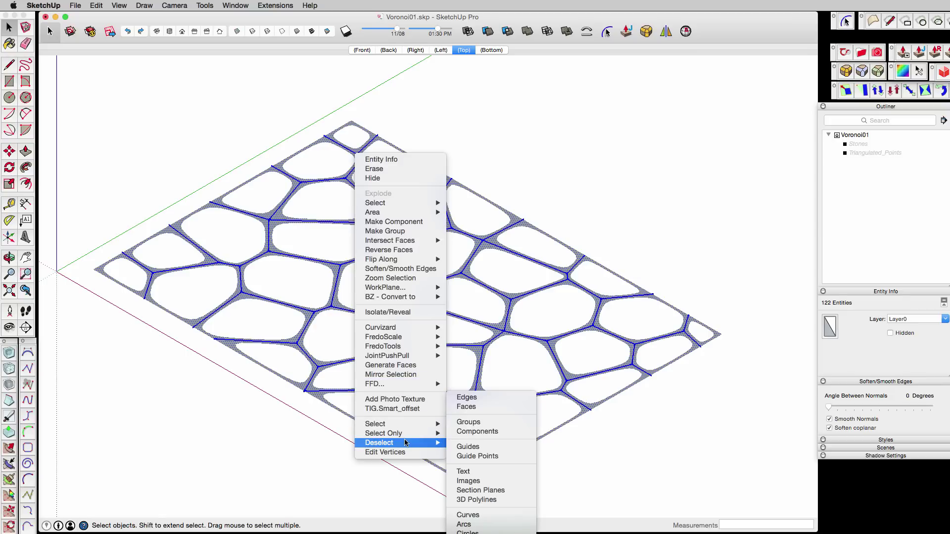
{"action": "left_click", "coordinate": [485, 408]}
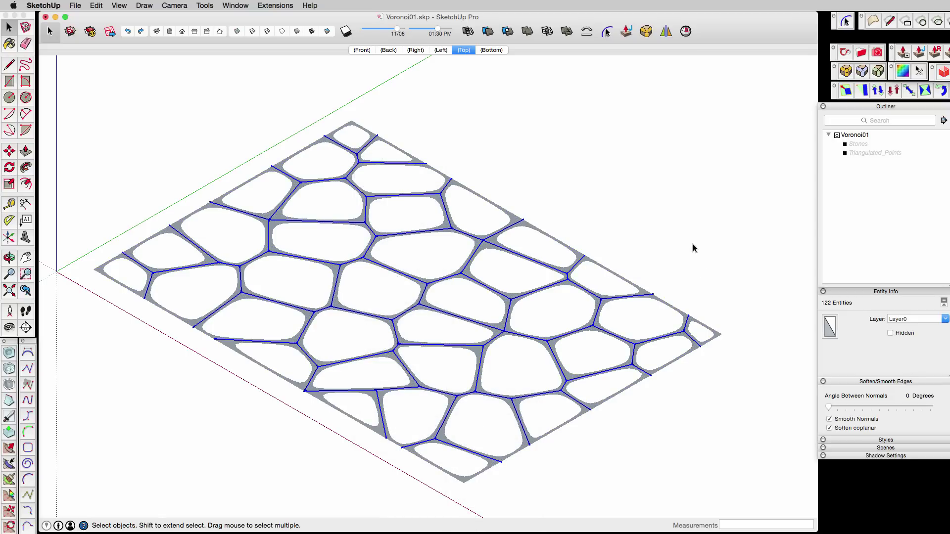
{"action": "key", "text": "Delete"}
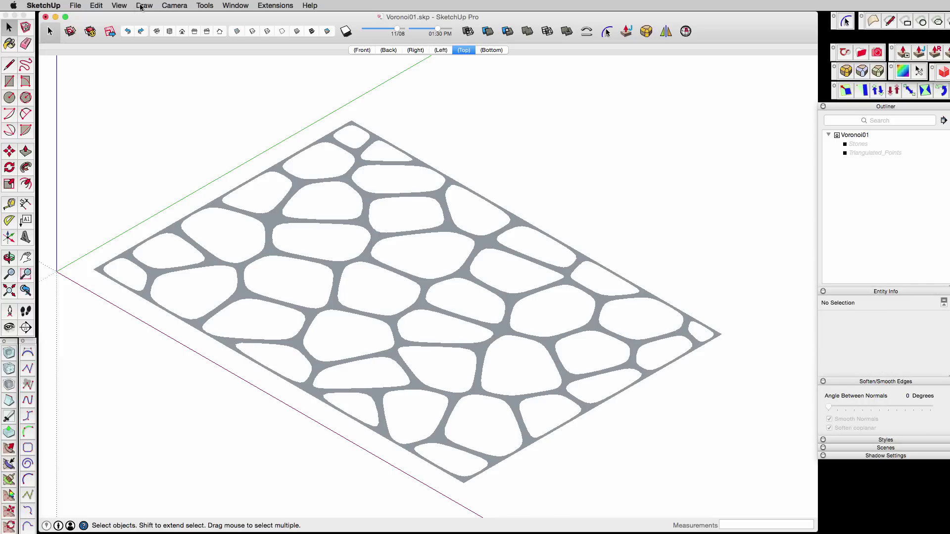
- Unhide all the hidden outline edges of the gap surface
{"action": "left_click", "coordinate": [89, 6]}
{"action": "mouse_move", "coordinate": [128, 139]}
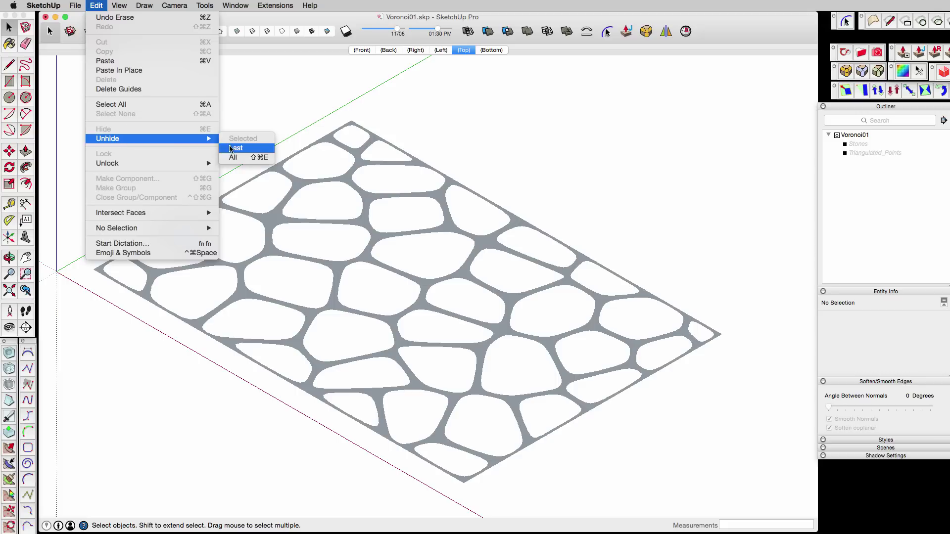
{"action": "left_click", "coordinate": [235, 157]}
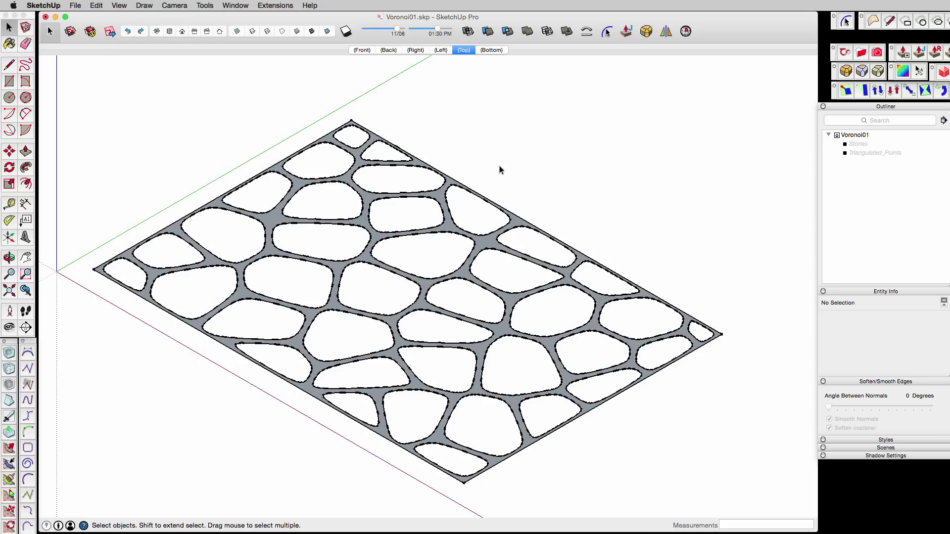
- Extrude the single gap face upward by about 0.13" with Push/Pull
{"action": "key", "text": "p"}
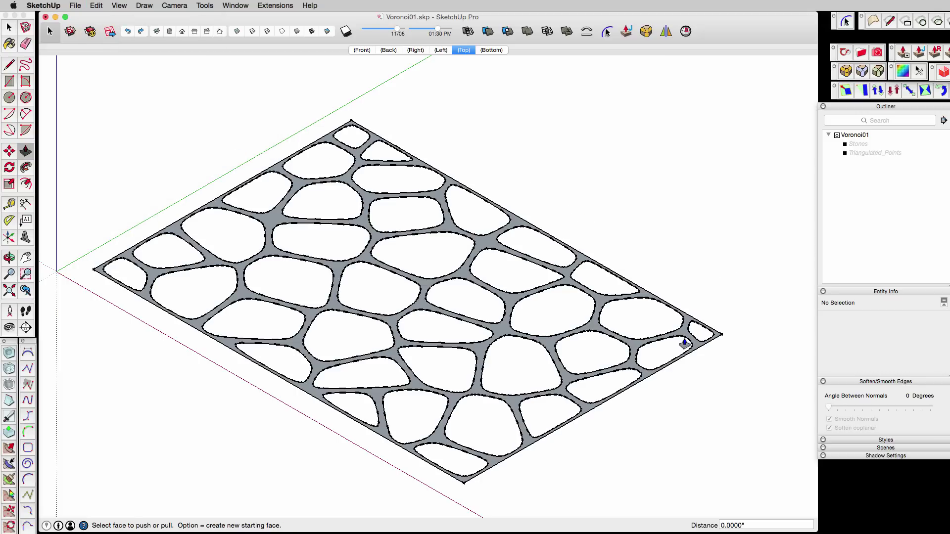
{"action": "left_click", "coordinate": [682, 342]}
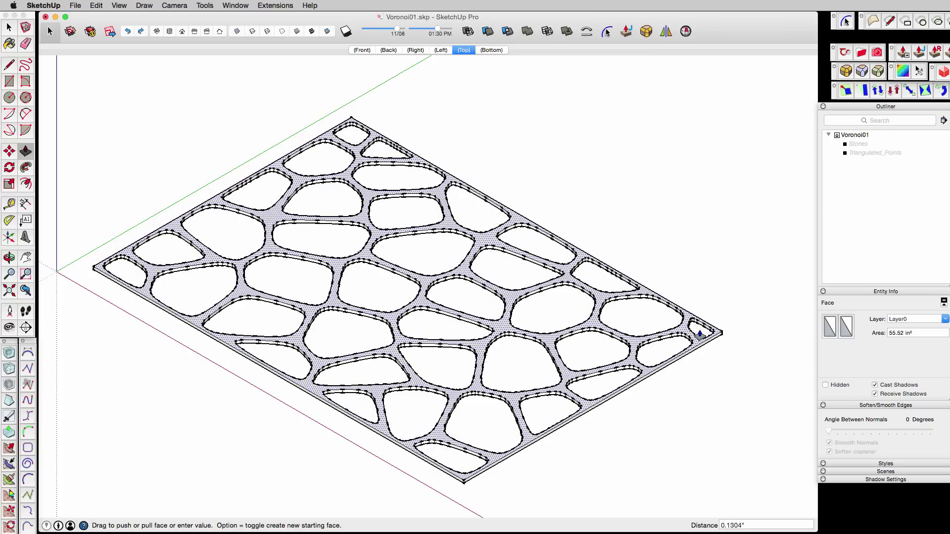
{"action": "left_click", "coordinate": [700, 335]}
{"action": "key", "text": "space"}
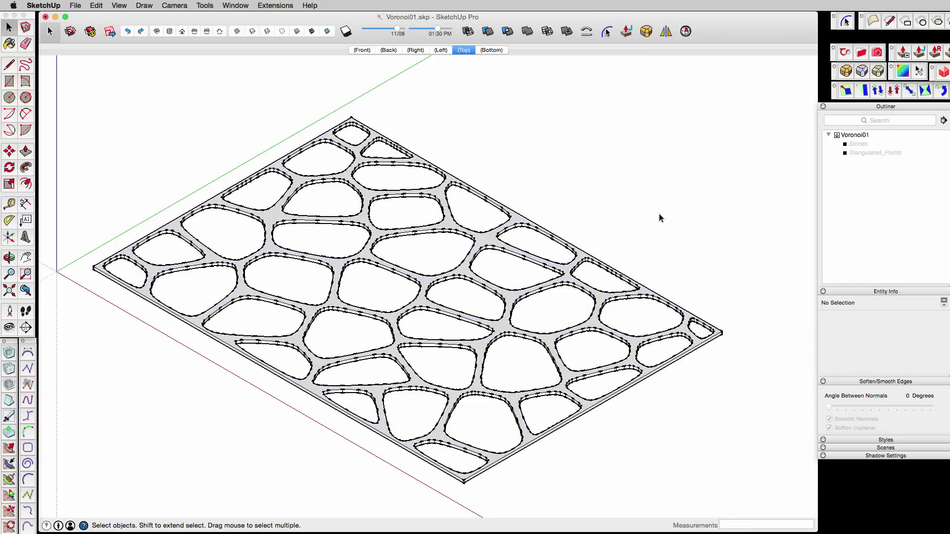
- In top view, combine all the extruded gap geometry into one group and name it "VornoiSolid"
{"action": "middle_click_drag", "start_coordinate": [659, 214], "coordinate": [657, 251]}
{"action": "scroll", "coordinate": [655, 249], "scroll_direction": "down", "scroll_amount": 5}
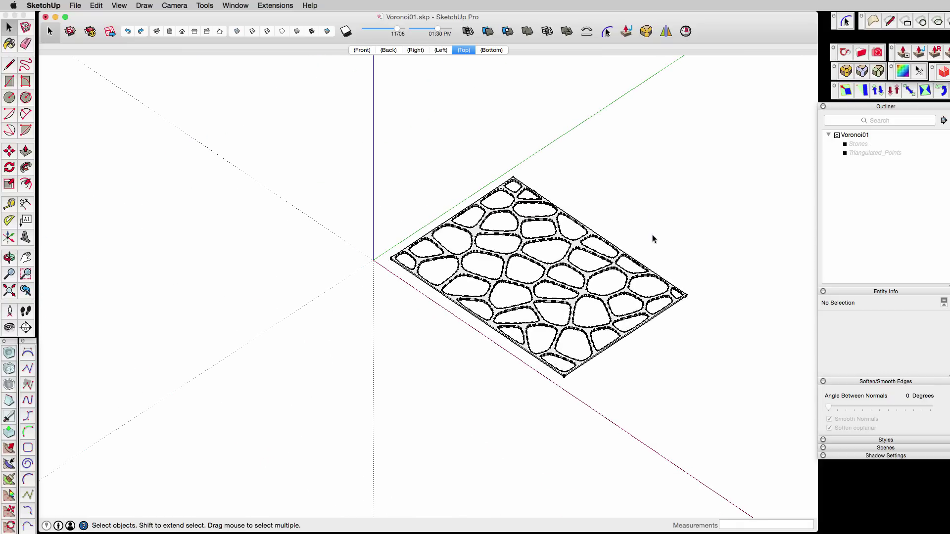
{"action": "mouse_move", "coordinate": [418, 223]}
{"action": "middle_mouse_down"}
{"action": "mouse_move", "coordinate": [450, 258]}
{"action": "mouse_move", "coordinate": [509, 250]}
{"action": "mouse_move", "coordinate": [462, 221]}
{"action": "mouse_move", "coordinate": [409, 213]}
{"action": "mouse_move", "coordinate": [422, 213]}
{"action": "middle_mouse_up"}
{"action": "scroll", "coordinate": [421, 212], "scroll_direction": "up", "scroll_amount": 6}
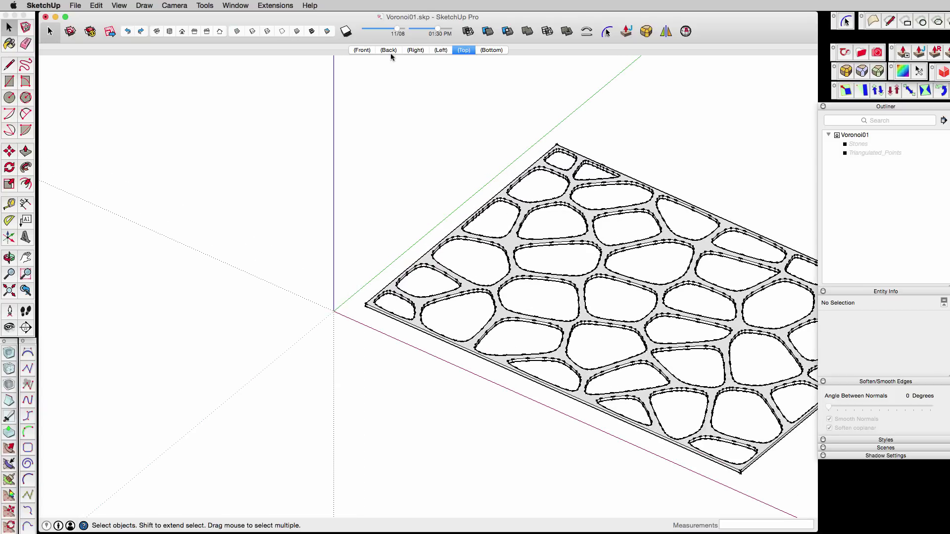
{"action": "left_click", "coordinate": [472, 51]}
{"action": "scroll", "coordinate": [457, 118], "scroll_direction": "up", "scroll_amount": 5}
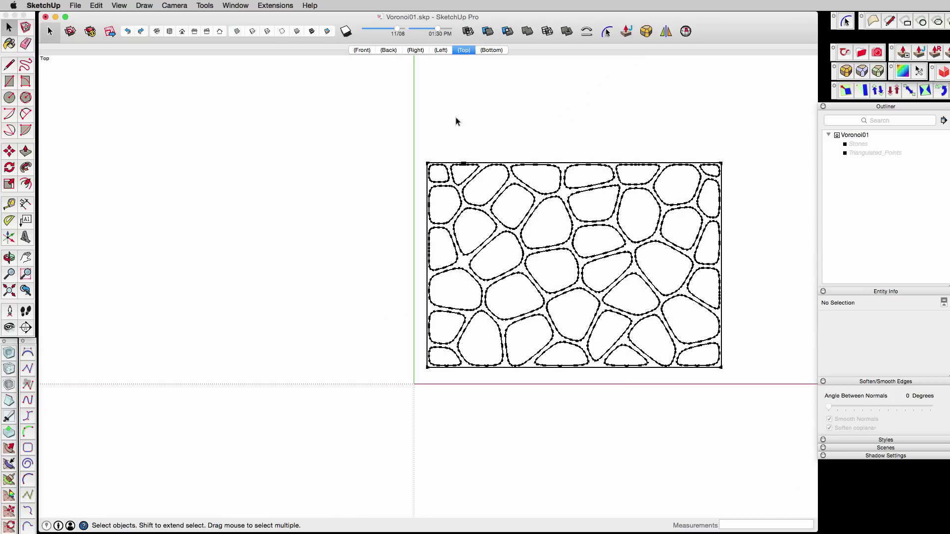
{"action": "middle_click_drag", "start_coordinate": [456, 118], "coordinate": [362, 104], "text": "shift"}
{"action": "triple_click", "coordinate": [416, 165]}
{"action": "key", "text": "super+g"}
{"action": "left_click", "coordinate": [906, 333]}
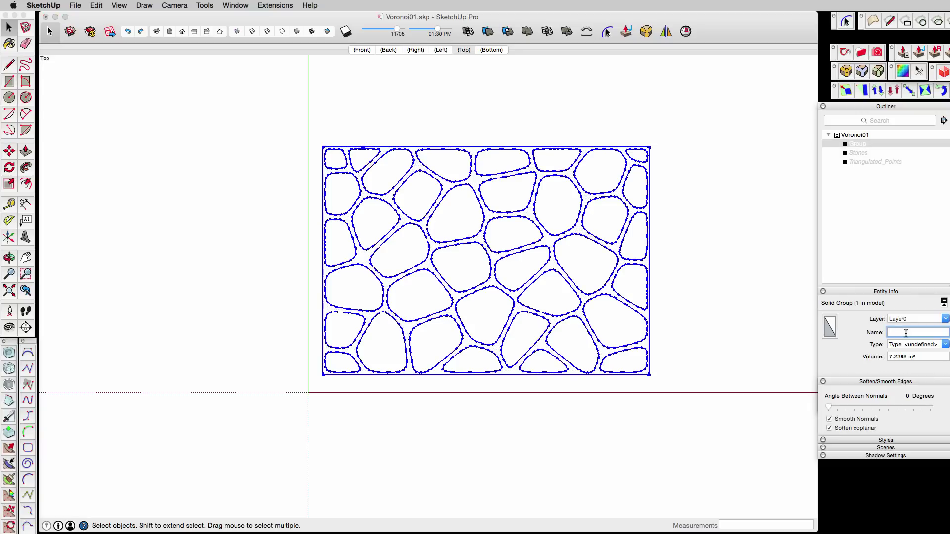
{"action": "key", "text": "Return"}
- Rename the solid group of gap geometry "ZA A"
{"action": "left_click", "coordinate": [10, 84]}
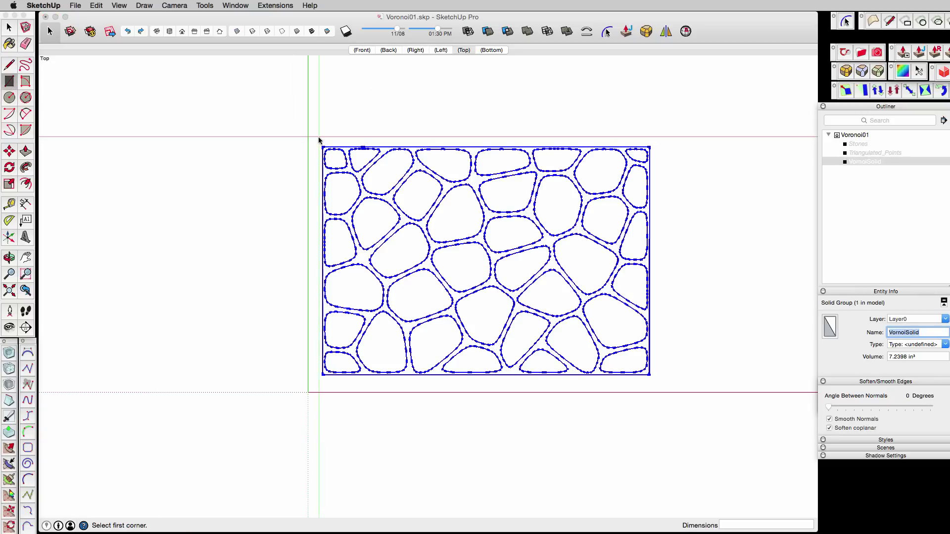
{"action": "scroll", "coordinate": [326, 174], "scroll_direction": "up", "scroll_amount": 2}
{"action": "type", "text": "ZA A"}
{"action": "left_click", "coordinate": [271, 98]}
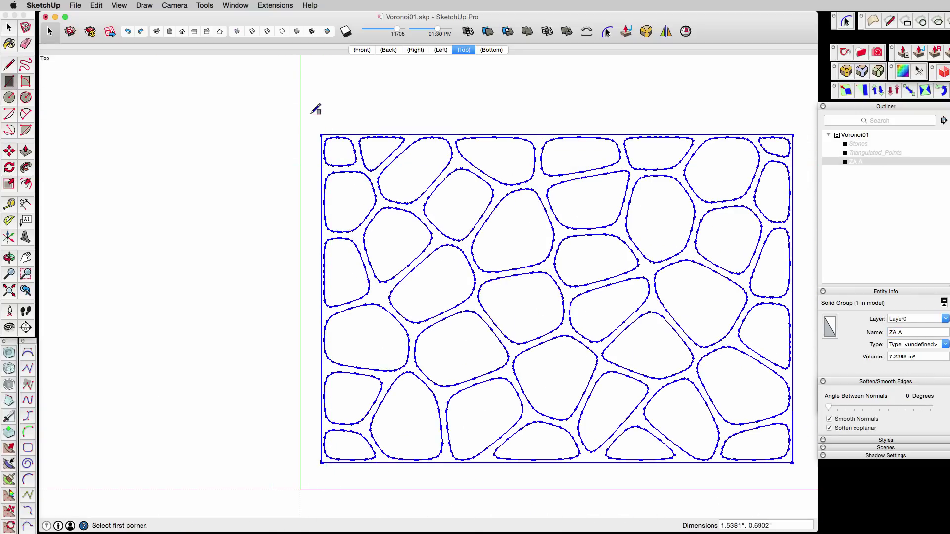
- Draw a rectangle of about 18.64" by 12.88" between opposite corners, just inside the outer edge of the pattern
{"action": "key", "text": "space"}
{"action": "key", "text": "shift+z"}
{"action": "key", "text": "r"}
{"action": "scroll", "coordinate": [120, 74], "scroll_direction": "up", "scroll_amount": 2}
{"action": "left_click", "coordinate": [117, 71]}
{"action": "scroll", "coordinate": [333, 161], "scroll_direction": "down", "scroll_amount": 3}
{"action": "scroll", "coordinate": [544, 354], "scroll_direction": "up", "scroll_amount": 3}
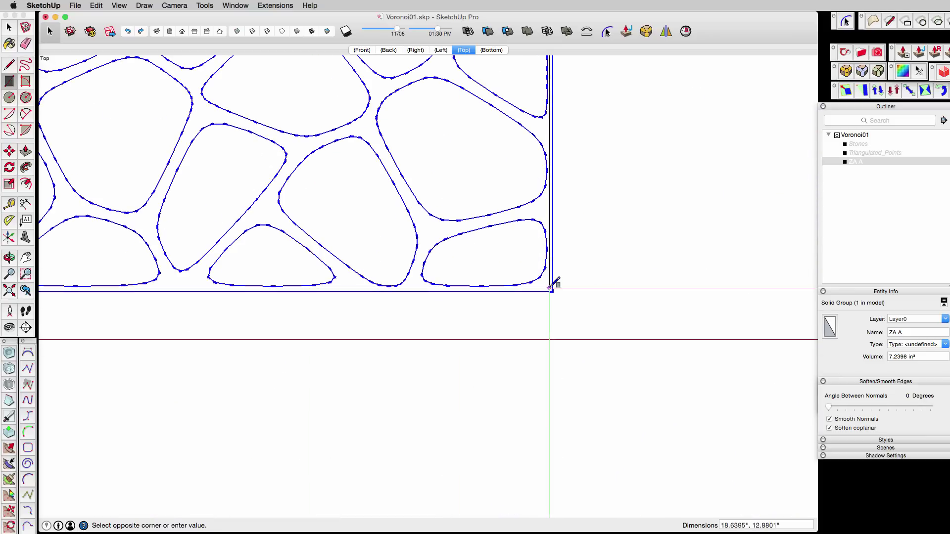
{"action": "left_click", "coordinate": [548, 288]}
- Combine the new rectangle's face and edges into a group and name it "glass insert"
{"action": "key", "text": "space"}
{"action": "double_click", "coordinate": [546, 285]}
{"action": "key", "text": "super+g"}
{"action": "left_click", "coordinate": [900, 332]}
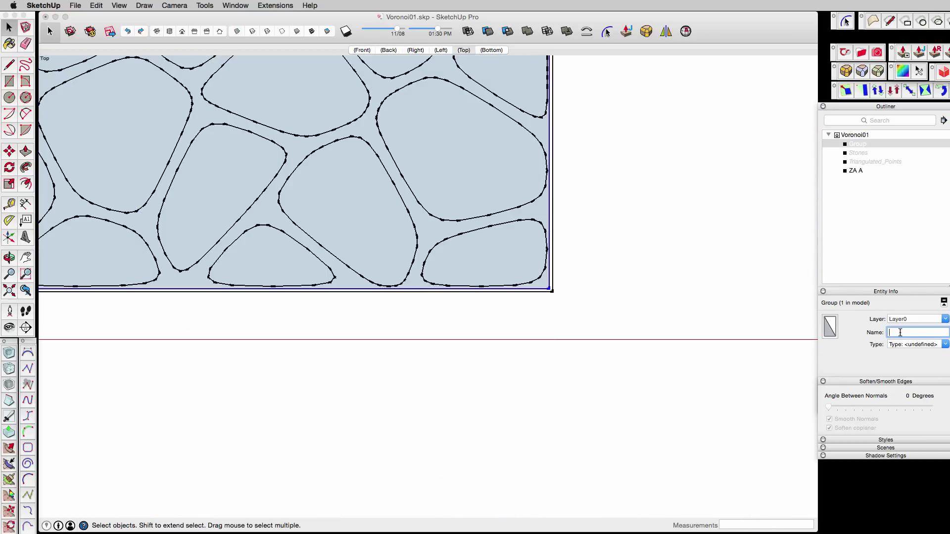
{"action": "type", "text": "glass insert"}
{"action": "left_click", "coordinate": [645, 203]}
- Move the glass insert group straight down to the middle of the Voronoi grid's thickness
{"action": "scroll", "coordinate": [645, 204], "scroll_direction": "down", "scroll_amount": 4}
{"action": "middle_click_drag", "start_coordinate": [644, 204], "coordinate": [611, 317]}
{"action": "left_click", "coordinate": [415, 50]}
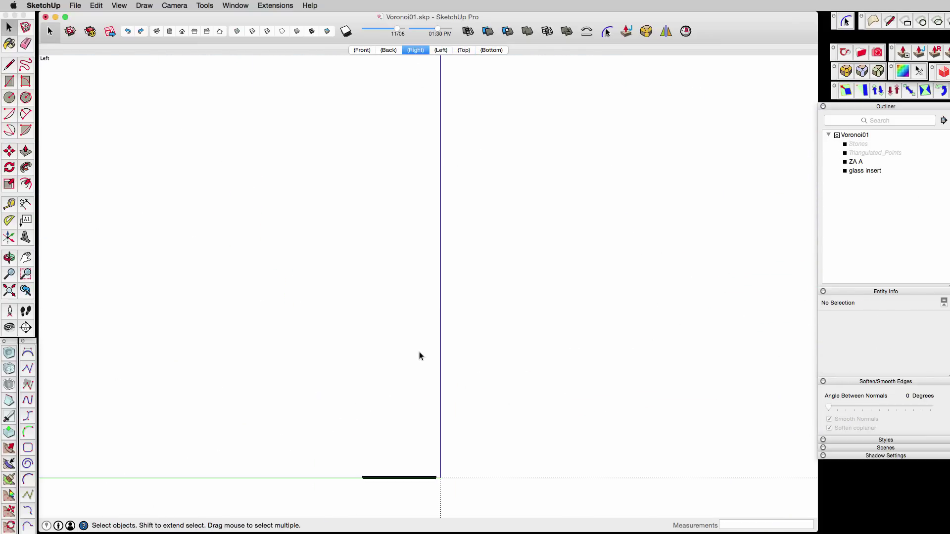
{"action": "key", "text": "shift+z"}
{"action": "left_click", "coordinate": [863, 153]}
{"action": "left_click", "coordinate": [566, 373]}
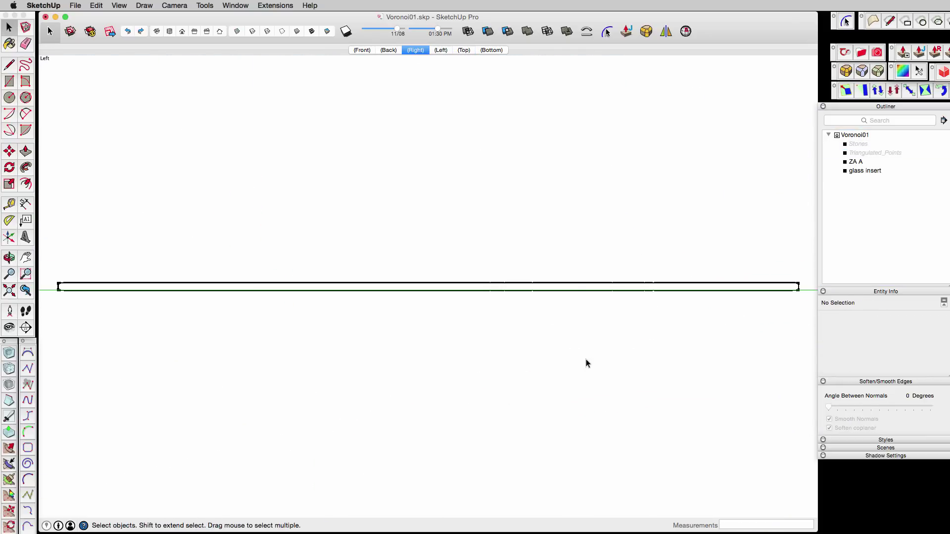
{"action": "key", "text": "m"}
{"action": "left_click", "coordinate": [865, 170]}
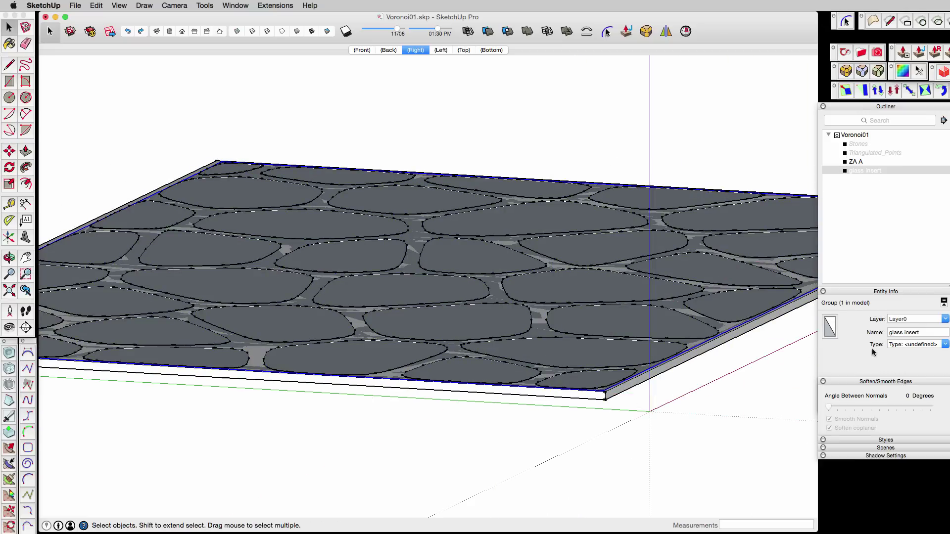
{"action": "key", "text": "m"}
{"action": "left_click", "coordinate": [458, 448]}
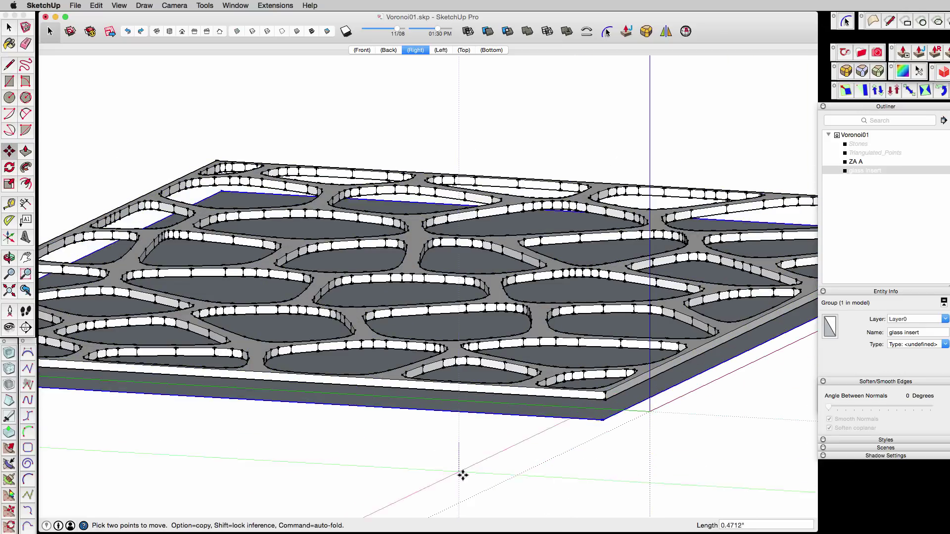
{"action": "left_click", "coordinate": [462, 476]}
{"action": "scroll", "coordinate": [601, 420], "scroll_direction": "up", "scroll_amount": 5}
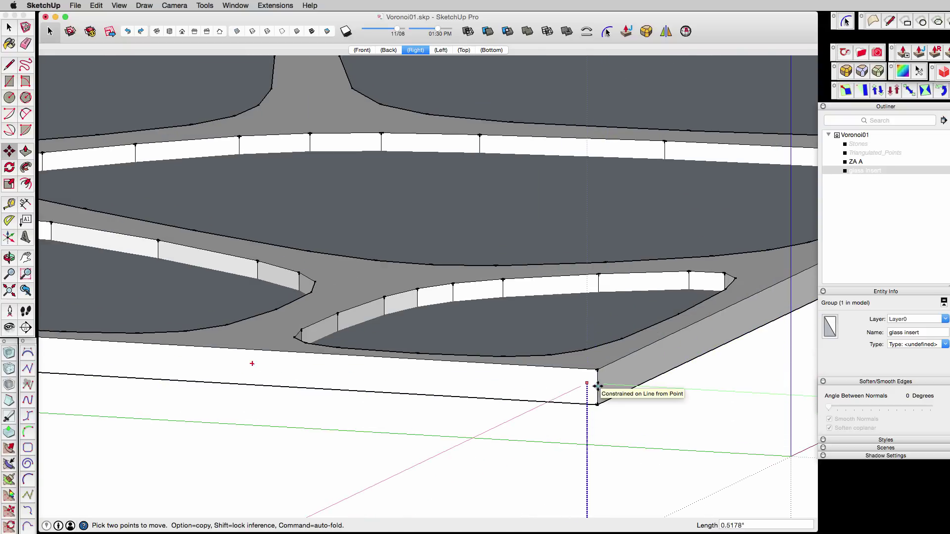
{"action": "scroll", "coordinate": [509, 440], "scroll_direction": "down", "scroll_amount": 5}
{"action": "key", "text": "space"}
- Check the Voronoi grid group for errors with Solid Inspector²
{"action": "middle_click_drag", "start_coordinate": [486, 459], "coordinate": [534, 416]}
{"action": "scroll", "coordinate": [535, 417], "scroll_direction": "down", "scroll_amount": 2}
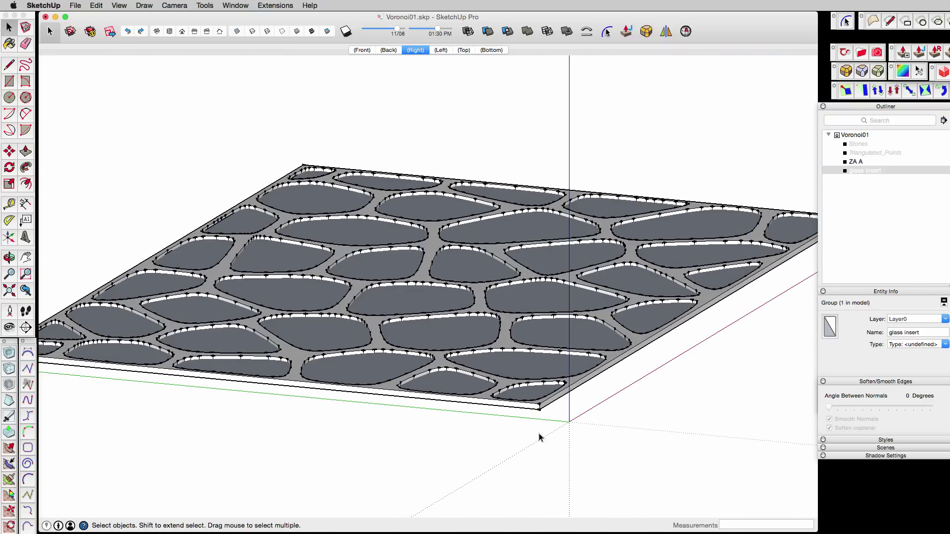
{"action": "left_click", "coordinate": [640, 344]}
{"action": "left_click", "coordinate": [685, 32]}
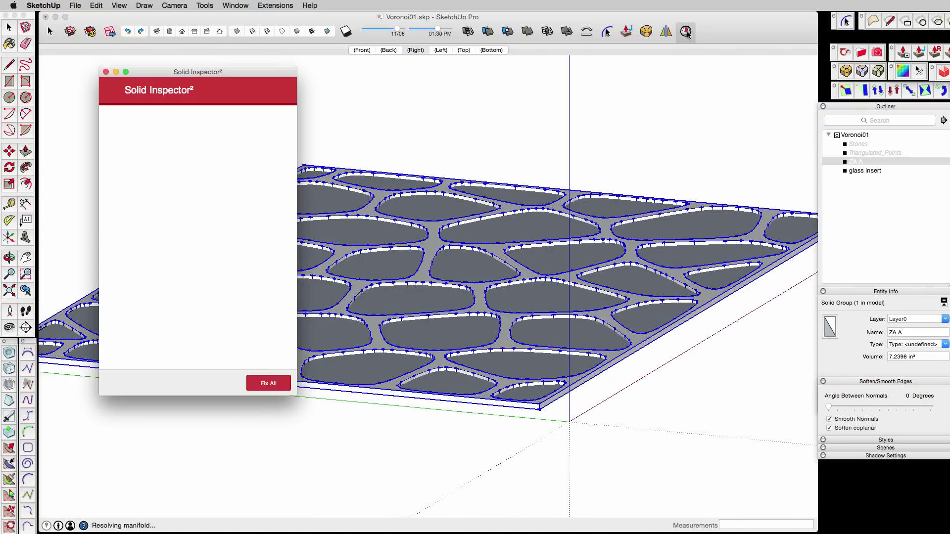
{"action": "key", "text": "space"}
- Rename the solid grid group "VoronoiWall" and combine it with the glass insert in one group
{"action": "left_click", "coordinate": [572, 339]}
{"action": "left_click", "coordinate": [858, 162]}
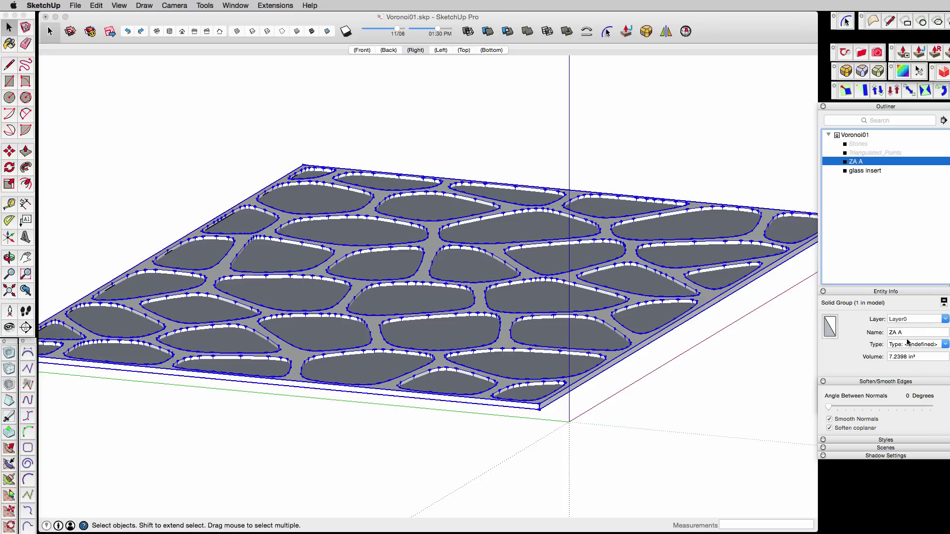
{"action": "left_click", "coordinate": [902, 332]}
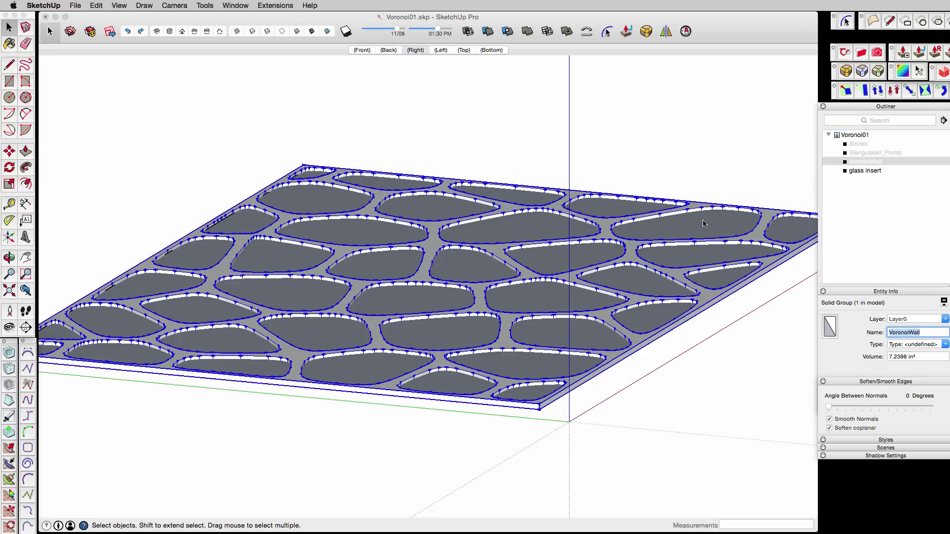
{"action": "left_click", "coordinate": [870, 173], "text": "shift"}
{"action": "key", "text": "super+g"}
{"action": "scroll", "coordinate": [614, 421], "scroll_direction": "down", "scroll_amount": 2}
{"action": "middle_click_drag", "start_coordinate": [613, 420], "coordinate": [569, 376]}
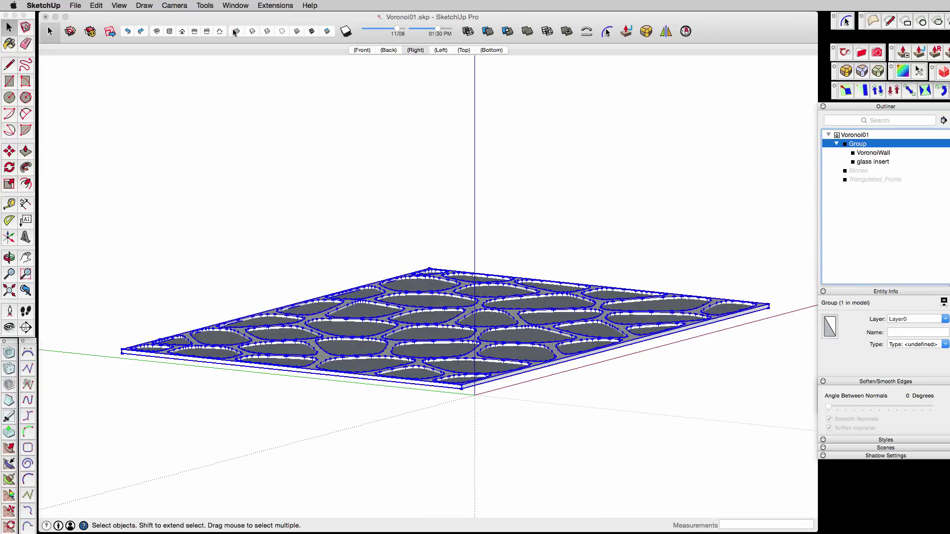
- Rotate the combined group 90 degrees about its corner near the origin so the panel stands upright
{"action": "left_click", "coordinate": [156, 32]}
{"action": "key", "text": "q"}
{"action": "left_click", "coordinate": [388, 464]}
{"action": "left_click", "coordinate": [444, 495]}
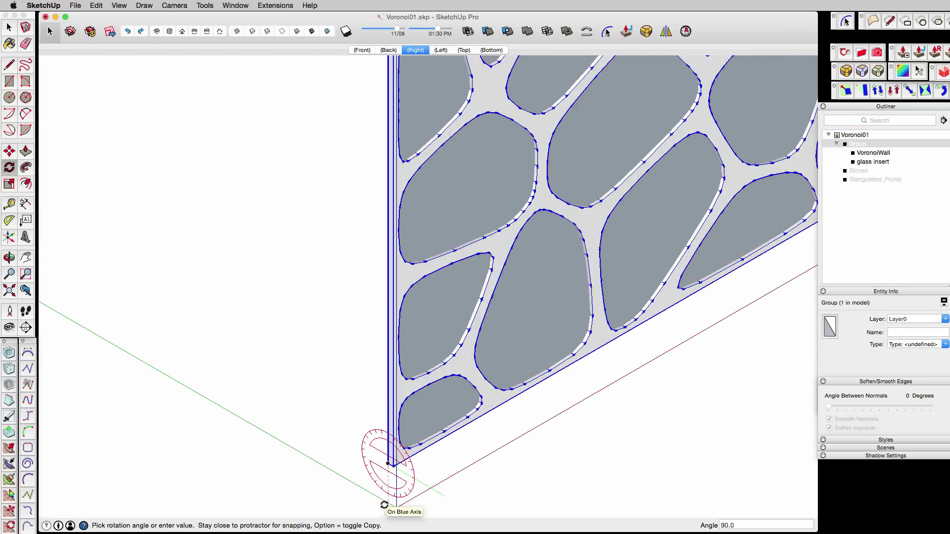
{"action": "left_click", "coordinate": [384, 505]}
- Move the upright panel by its lower corner onto the model origin
{"action": "middle_click_drag", "start_coordinate": [384, 506], "coordinate": [386, 398], "text": "shift"}
{"action": "scroll", "coordinate": [305, 441], "scroll_direction": "up", "scroll_amount": 3}
{"action": "key", "text": "m"}
{"action": "left_click", "coordinate": [456, 302]}
{"action": "left_click", "coordinate": [462, 372]}
{"action": "scroll", "coordinate": [477, 358], "scroll_direction": "down", "scroll_amount": 6}
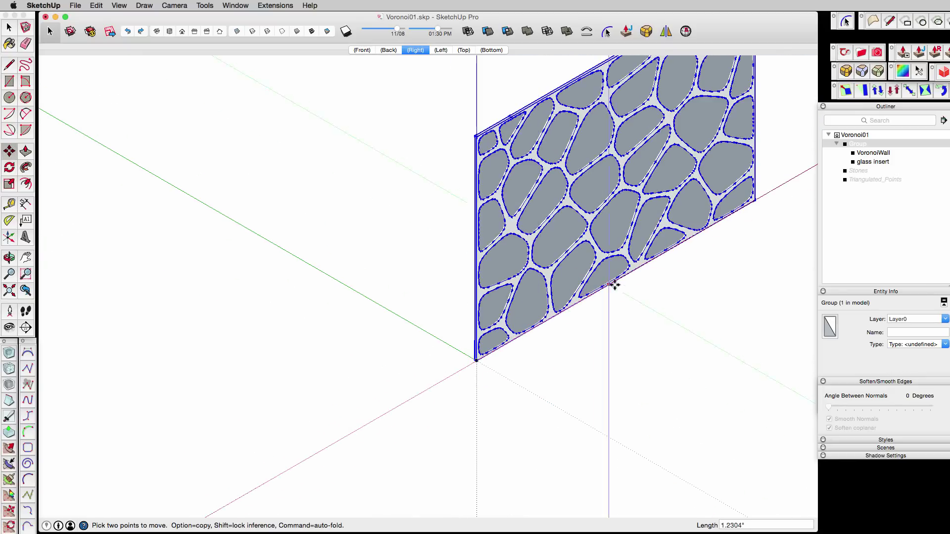
{"action": "middle_click_drag", "start_coordinate": [636, 325], "coordinate": [625, 310]}
{"action": "scroll", "coordinate": [625, 310], "scroll_direction": "up", "scroll_amount": 4}
{"action": "scroll", "coordinate": [624, 310], "scroll_direction": "down", "scroll_amount": 1}
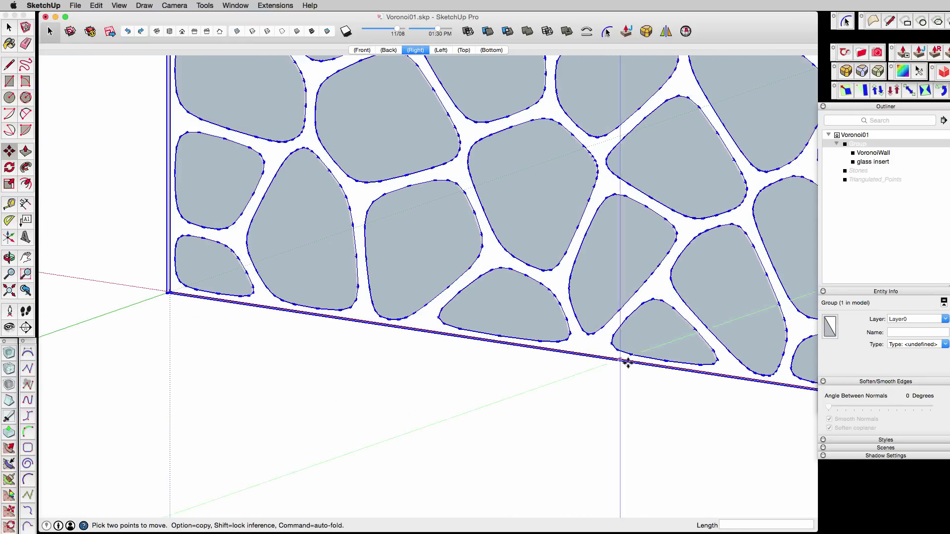
- Centre the panel group on the model origin with the extension command
{"action": "scroll", "coordinate": [627, 363], "scroll_direction": "down", "scroll_amount": 3}
{"action": "middle_click_drag", "start_coordinate": [627, 363], "coordinate": [602, 301]}
{"action": "scroll", "coordinate": [605, 284], "scroll_direction": "down", "scroll_amount": 2}
{"action": "left_click", "coordinate": [275, 6]}
{"action": "mouse_move", "coordinate": [292, 45]}
{"action": "left_click", "coordinate": [416, 45]}
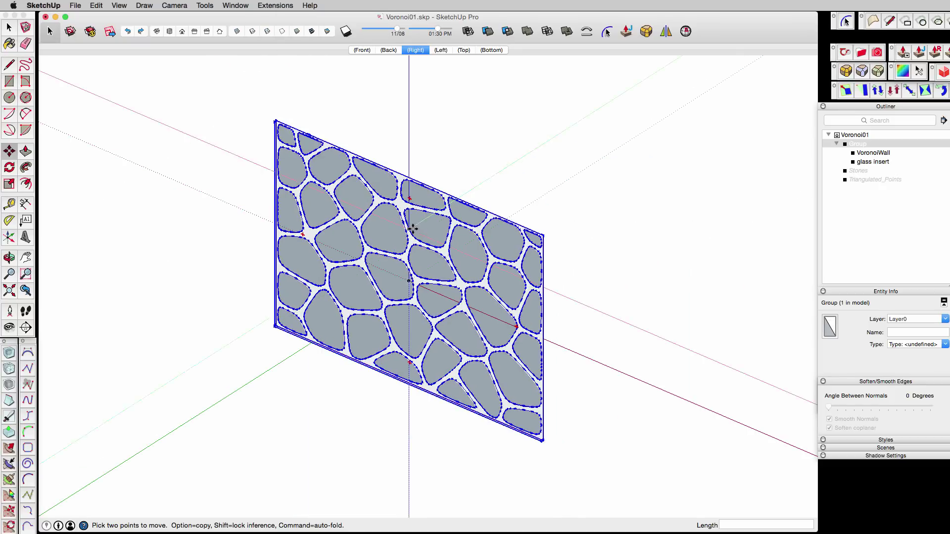
- Move the panel about 6.55" straight up so its bottom edge rests on the ground plane
{"action": "left_click", "coordinate": [437, 50]}
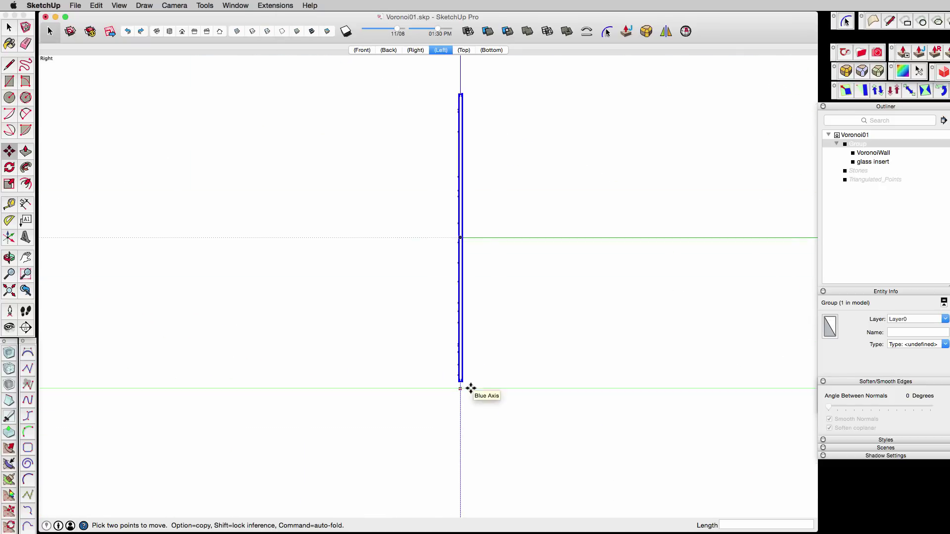
{"action": "left_click", "coordinate": [461, 380]}
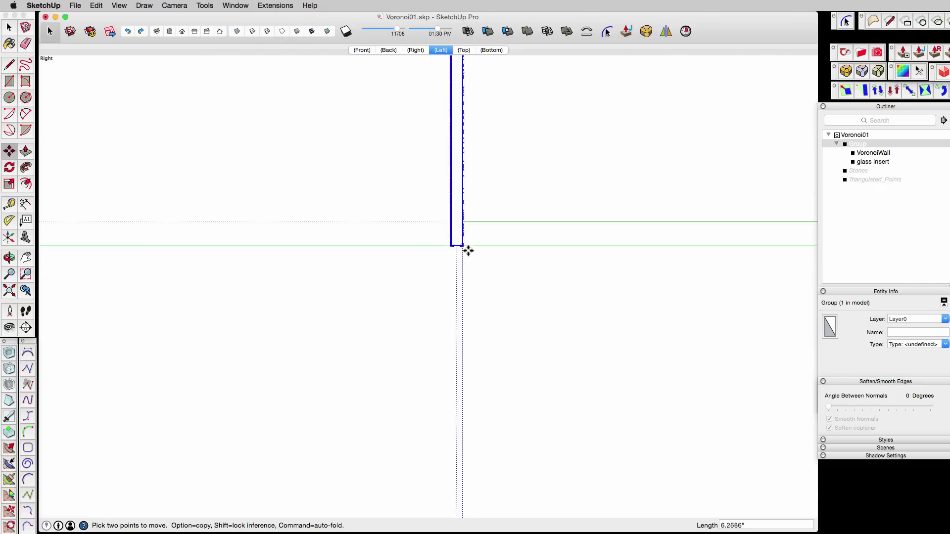
{"action": "middle_click_drag", "start_coordinate": [468, 250], "coordinate": [237, 242]}
{"action": "left_click", "coordinate": [454, 218], "text": "shift"}
{"action": "scroll", "coordinate": [483, 286], "scroll_direction": "down", "scroll_amount": 3}
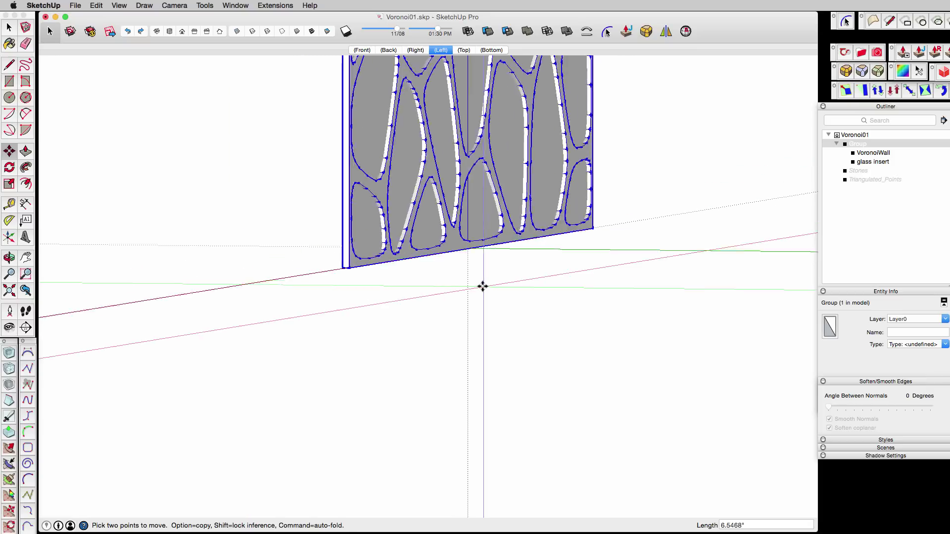
{"action": "mouse_move", "coordinate": [483, 286]}
{"action": "middle_mouse_down"}
{"action": "mouse_move", "coordinate": [340, 371]}
{"action": "mouse_move", "coordinate": [318, 310]}
{"action": "mouse_move", "coordinate": [500, 346]}
{"action": "middle_mouse_up"}
{"action": "key", "text": "b"}
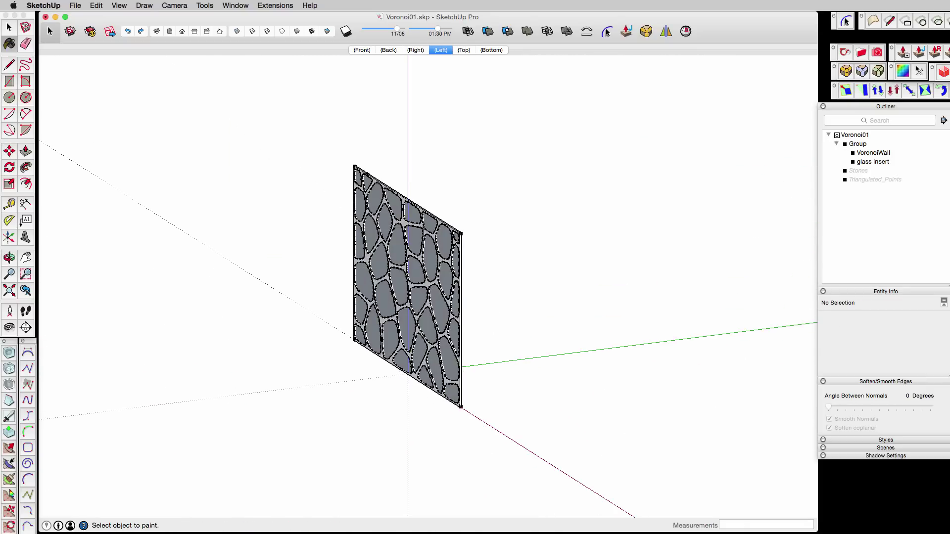
{"action": "left_click", "coordinate": [436, 260]}
{"action": "key", "text": "super+z"}
{"action": "key", "text": "space"}
- Open the group for editing and paint the glass insert with the grey glass material from the Translucent collection
{"action": "double_click", "coordinate": [429, 258]}
{"action": "key", "text": "b"}
{"action": "left_click", "coordinate": [429, 256]}
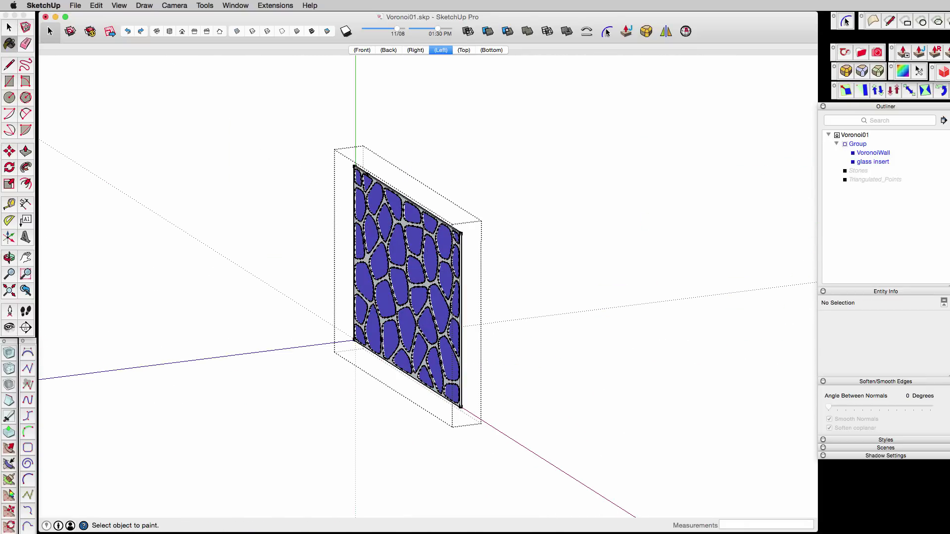
{"action": "key", "text": "super+z"}
{"action": "left_click_drag", "start_coordinate": [949, 260], "coordinate": [800, 258]}
{"action": "left_click", "coordinate": [801, 290]}
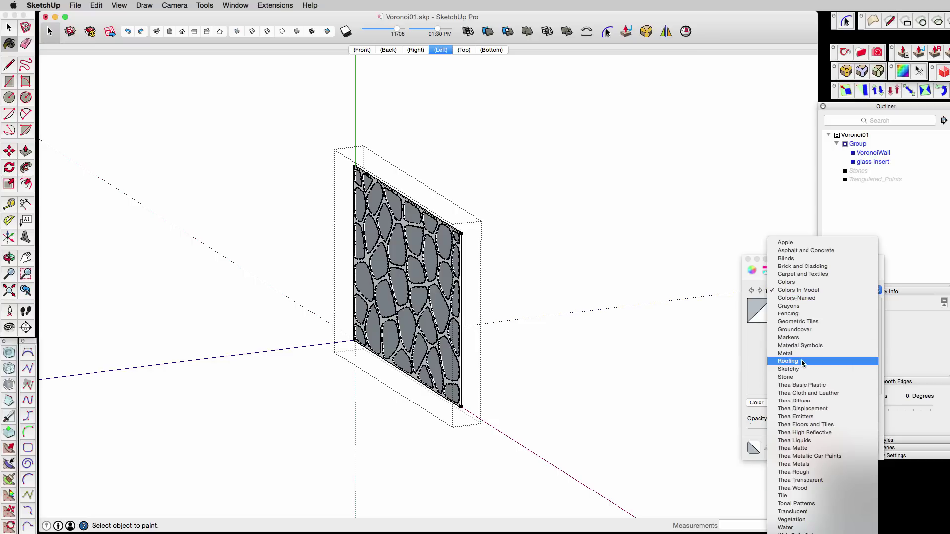
{"action": "left_click", "coordinate": [792, 511]}
{"action": "key", "text": "space"}
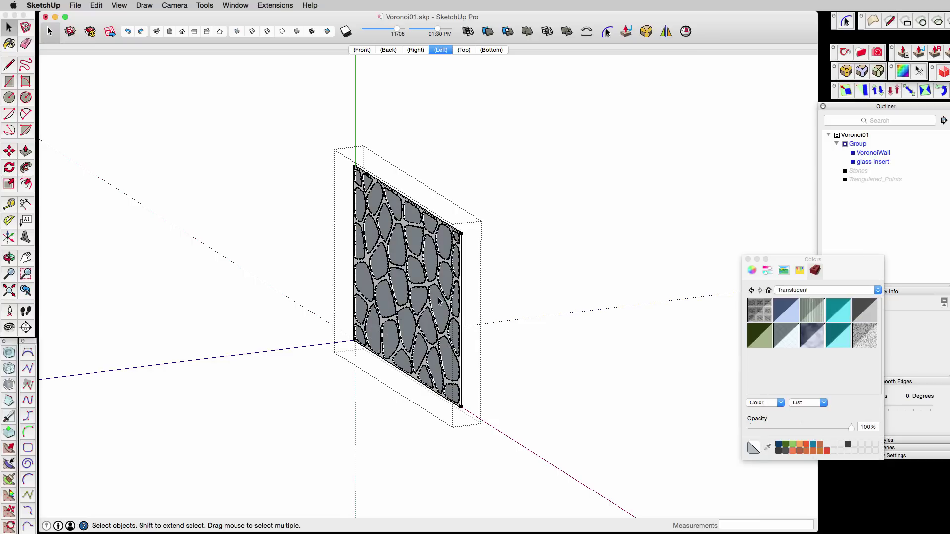
{"action": "key", "text": "Escape"}
- Paint the outer panel group orange-red so the Voronoi wall takes that colour
{"action": "key", "text": "b"}
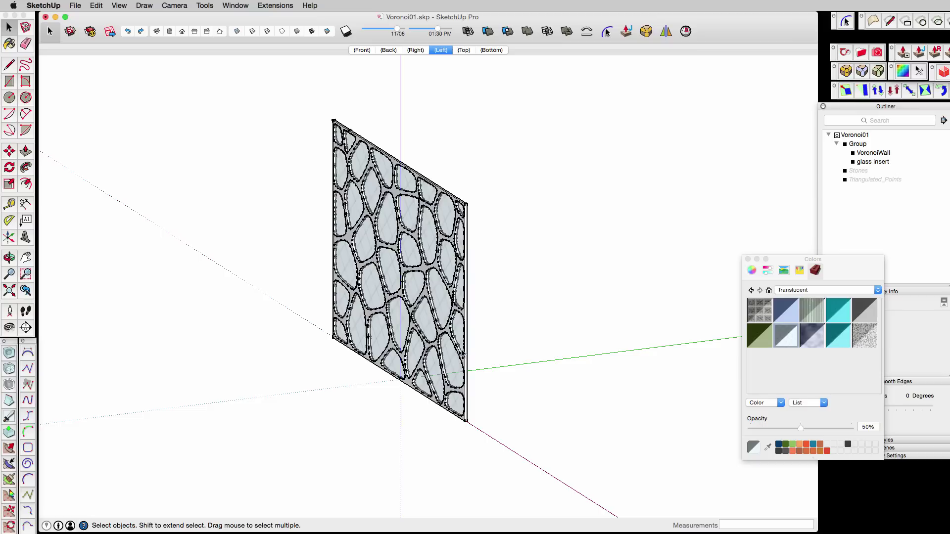
{"action": "left_click", "coordinate": [826, 290]}
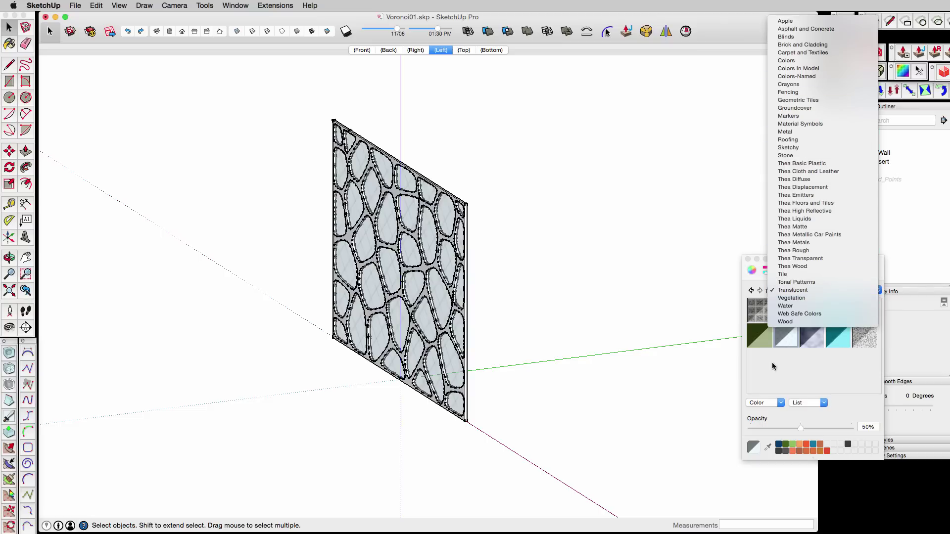
{"action": "left_click", "coordinate": [772, 363]}
{"action": "left_click", "coordinate": [769, 289]}
{"action": "left_click", "coordinate": [806, 445]}
{"action": "left_click", "coordinate": [447, 186]}
{"action": "mouse_move", "coordinate": [447, 186]}
{"action": "middle_mouse_down"}
{"action": "mouse_move", "coordinate": [528, 178]}
{"action": "mouse_move", "coordinate": [619, 247]}
{"action": "mouse_move", "coordinate": [424, 225]}
{"action": "middle_mouse_up"}
{"action": "key", "text": "space"}
- Bend the panel group 180 degrees with FredoScale's Radial Bending (Free), using its bottom edge from corner to corner as reference
{"action": "left_click", "coordinate": [863, 147]}
{"action": "scroll", "coordinate": [591, 222], "scroll_direction": "down", "scroll_amount": 2}
{"action": "middle_click_drag", "start_coordinate": [532, 247], "coordinate": [658, 260]}
{"action": "scroll", "coordinate": [619, 378], "scroll_direction": "up", "scroll_amount": 2}
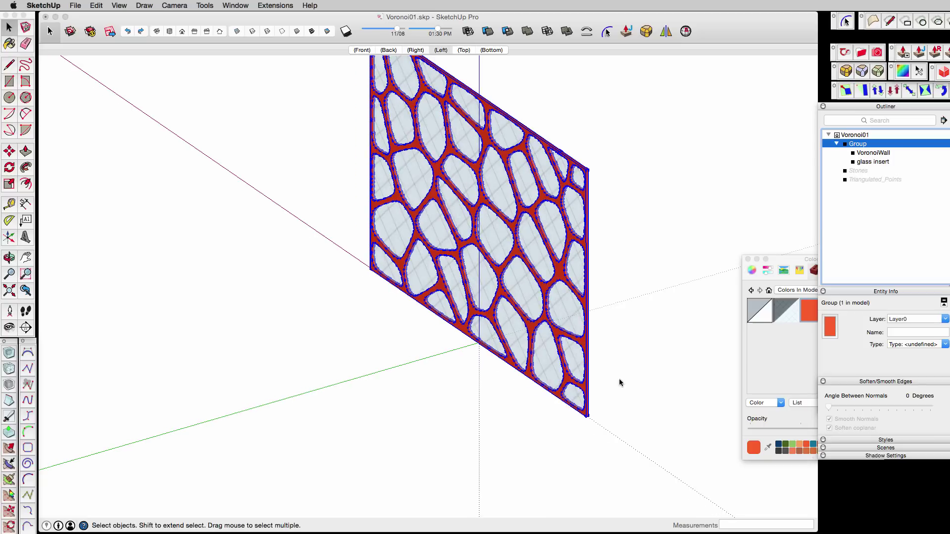
{"action": "right_click", "coordinate": [543, 315]}
{"action": "left_click", "coordinate": [676, 219]}
{"action": "right_click", "coordinate": [568, 179]}
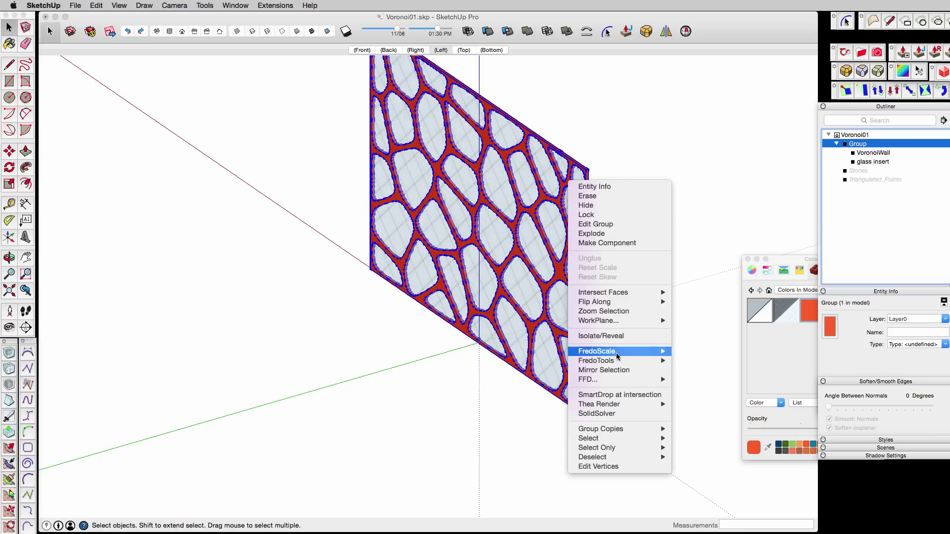
{"action": "mouse_move", "coordinate": [616, 353]}
{"action": "left_click", "coordinate": [705, 427]}
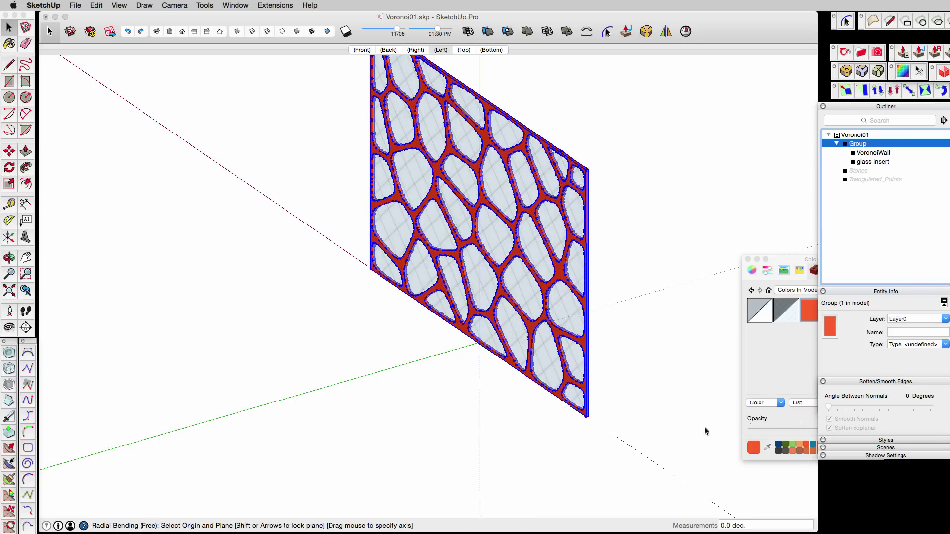
{"action": "scroll", "coordinate": [568, 388], "scroll_direction": "up", "scroll_amount": 5}
{"action": "scroll", "coordinate": [564, 346], "scroll_direction": "up", "scroll_amount": 4}
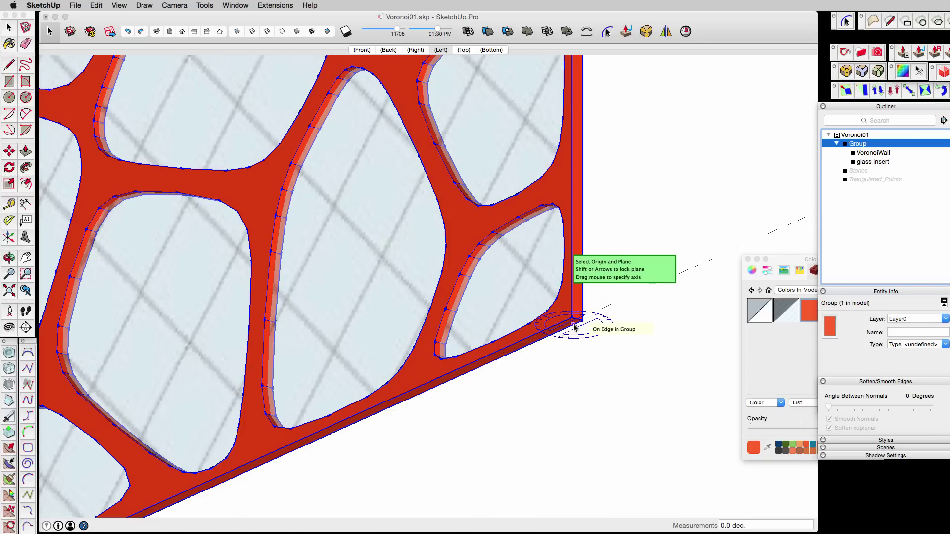
{"action": "left_click", "coordinate": [575, 321]}
{"action": "scroll", "coordinate": [514, 353], "scroll_direction": "down", "scroll_amount": 5}
{"action": "scroll", "coordinate": [298, 429], "scroll_direction": "up", "scroll_amount": 5}
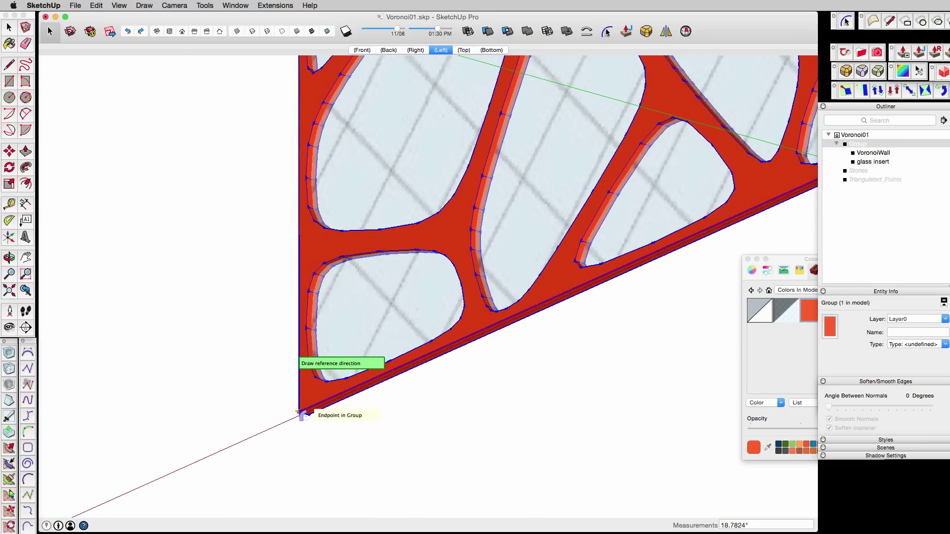
{"action": "left_click", "coordinate": [298, 412]}
{"action": "left_click", "coordinate": [299, 412]}
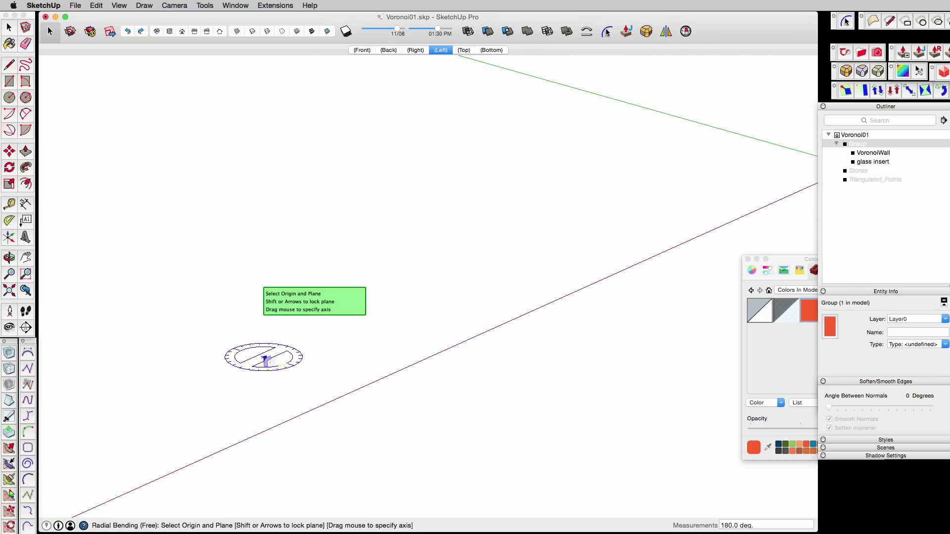
{"action": "key", "text": "space"}
- Unhide the Stones group
{"action": "key", "text": "shift+z"}
{"action": "scroll", "coordinate": [359, 341], "scroll_direction": "down", "scroll_amount": 2}
{"action": "middle_click_drag", "start_coordinate": [403, 339], "coordinate": [403, 365]}
{"action": "left_click", "coordinate": [569, 277]}
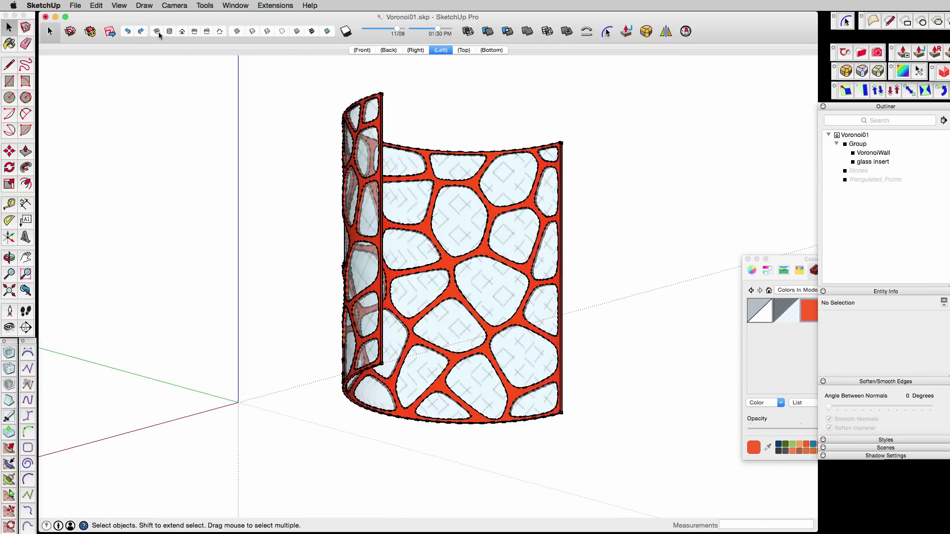
{"action": "middle_click_drag", "start_coordinate": [277, 296], "coordinate": [802, 234]}
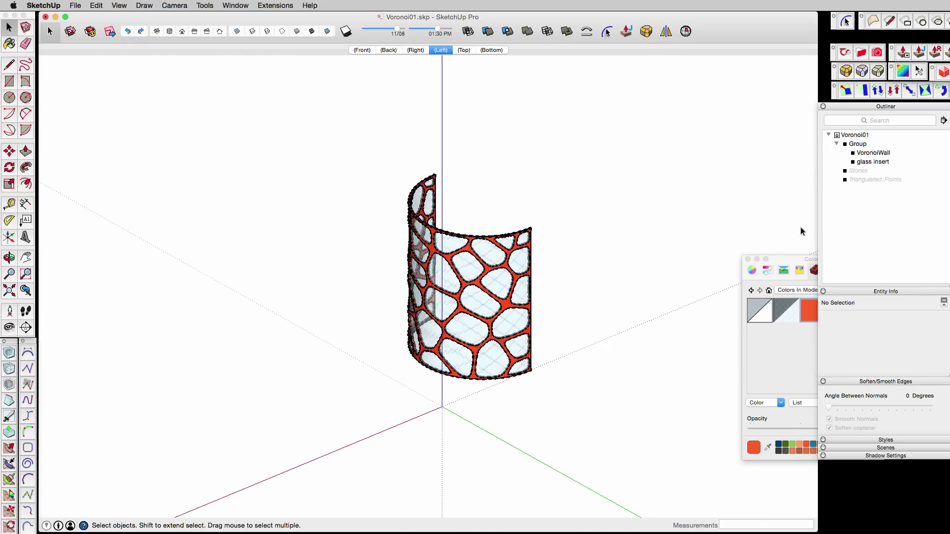
{"action": "right_click", "coordinate": [855, 171]}
{"action": "left_click", "coordinate": [882, 194]}
- Open the Stones group for editing and thicken all the stone faces upward with Joint Push Pull
{"action": "middle_click_drag", "start_coordinate": [572, 302], "coordinate": [461, 361]}
{"action": "double_click", "coordinate": [461, 361]}
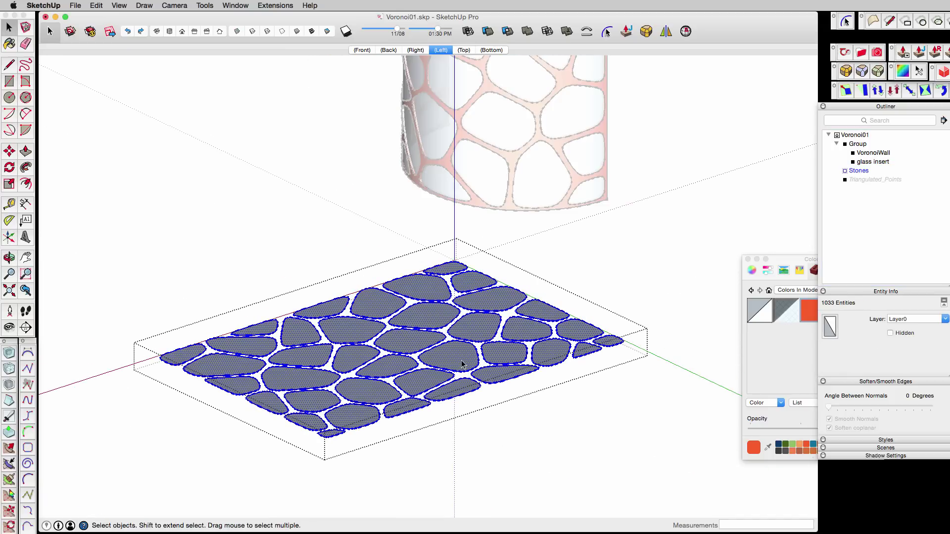
{"action": "left_click_drag", "start_coordinate": [891, 52], "coordinate": [663, 54]}
{"action": "left_click", "coordinate": [692, 53]}
{"action": "left_click_drag", "start_coordinate": [552, 363], "coordinate": [553, 348]}
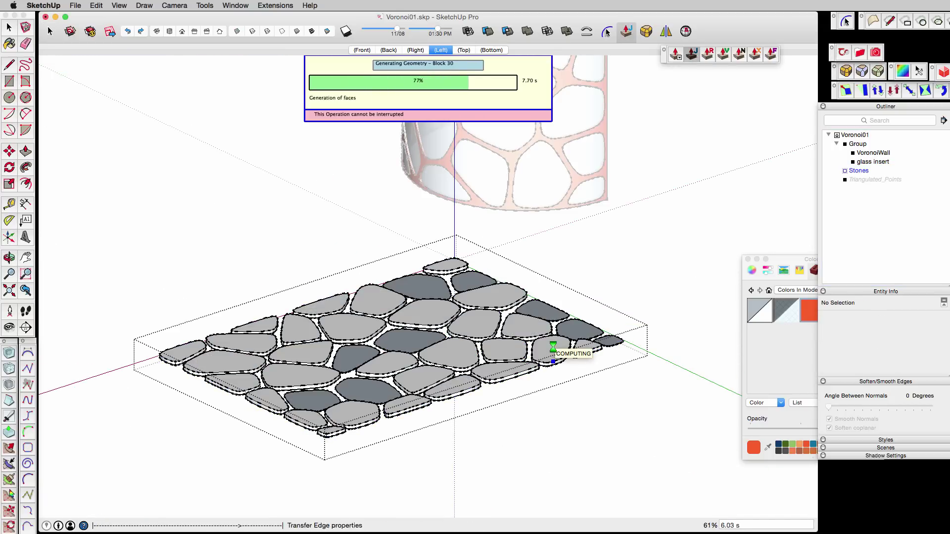
{"action": "left_click", "coordinate": [609, 316]}
{"action": "scroll", "coordinate": [476, 371], "scroll_direction": "up", "scroll_amount": 2}
{"action": "scroll", "coordinate": [476, 371], "scroll_direction": "down", "scroll_amount": 2}
{"action": "scroll", "coordinate": [208, 356], "scroll_direction": "up", "scroll_amount": 1}
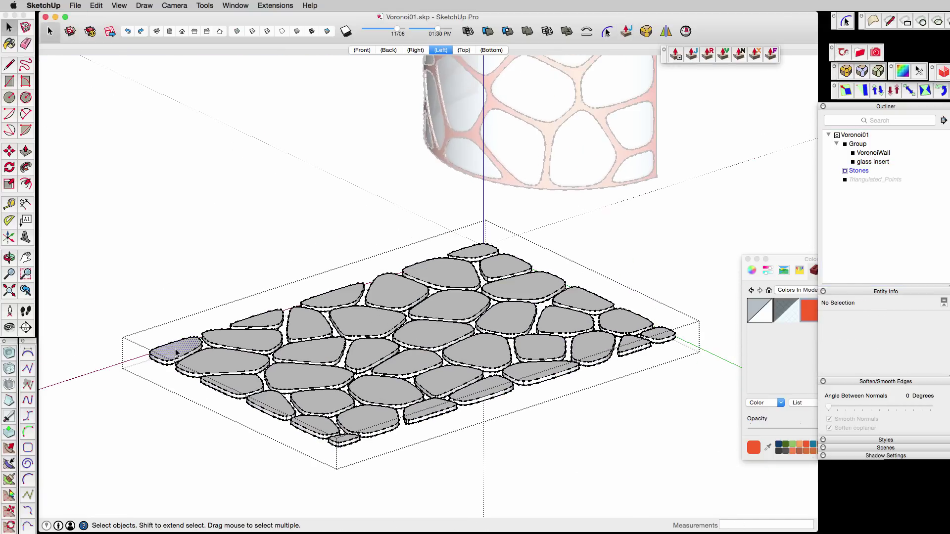
- Round the top edges of all the stones using Round Corner with a 0.1" offset and 5 segments
{"action": "left_click", "coordinate": [242, 338], "text": "shift"}
{"action": "left_click", "coordinate": [367, 319], "text": "shift"}
{"action": "left_click", "coordinate": [441, 272], "text": "shift"}
{"action": "left_click", "coordinate": [523, 284], "text": "shift"}
{"action": "left_click", "coordinate": [625, 320], "text": "shift"}
{"action": "left_click", "coordinate": [567, 324], "text": "shift"}
{"action": "left_click", "coordinate": [449, 305], "text": "shift"}
{"action": "left_click", "coordinate": [476, 350], "text": "shift"}
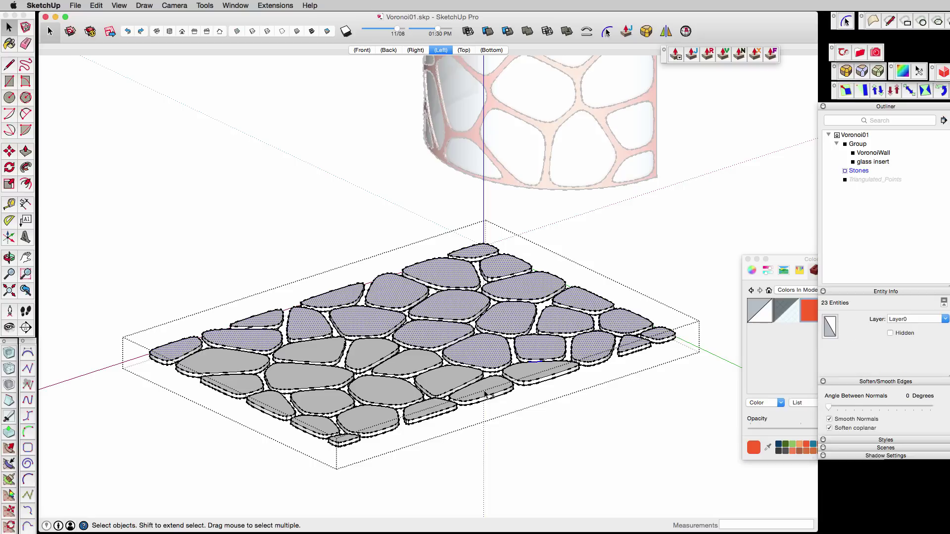
{"action": "left_click", "coordinate": [485, 393], "text": "shift"}
{"action": "left_click", "coordinate": [450, 379], "text": "shift"}
{"action": "left_click", "coordinate": [409, 364], "text": "shift"}
{"action": "left_click", "coordinate": [371, 352], "text": "shift"}
{"action": "left_click", "coordinate": [222, 361], "text": "shift"}
{"action": "left_click", "coordinate": [310, 376], "text": "shift"}
{"action": "left_click", "coordinate": [317, 398], "text": "shift"}
{"action": "left_click", "coordinate": [386, 392], "text": "shift"}
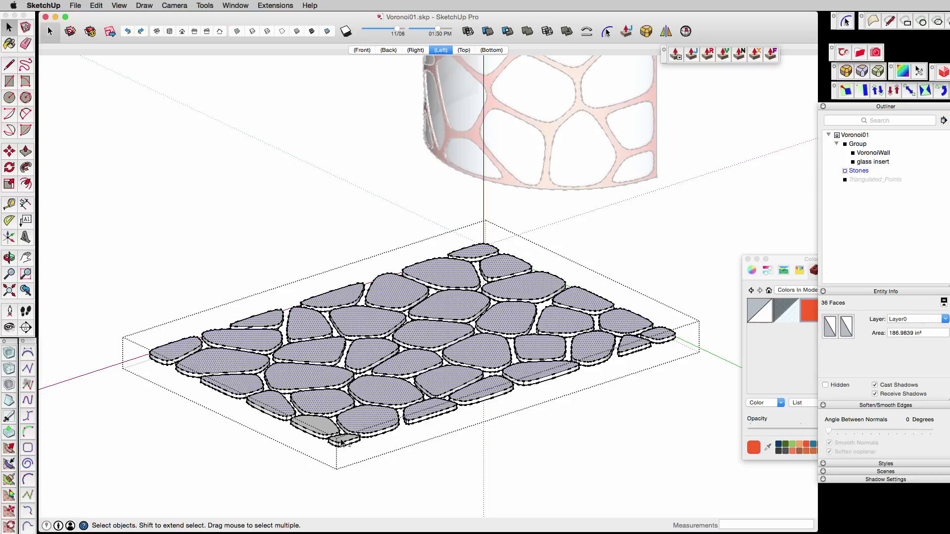
{"action": "left_click", "coordinate": [646, 31]}
{"action": "left_click", "coordinate": [692, 256]}
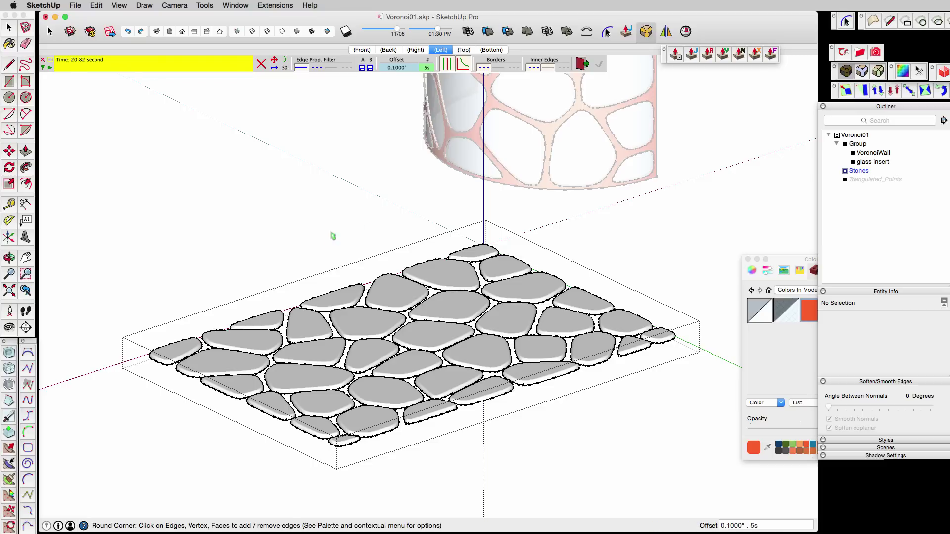
{"action": "key", "text": "space"}
- Exit the Stones group and paint the whole group blue
{"action": "left_click_drag", "start_coordinate": [781, 260], "coordinate": [789, 264]}
{"action": "left_click", "coordinate": [819, 449]}
{"action": "key", "text": "space"}
{"action": "left_click", "coordinate": [621, 277]}
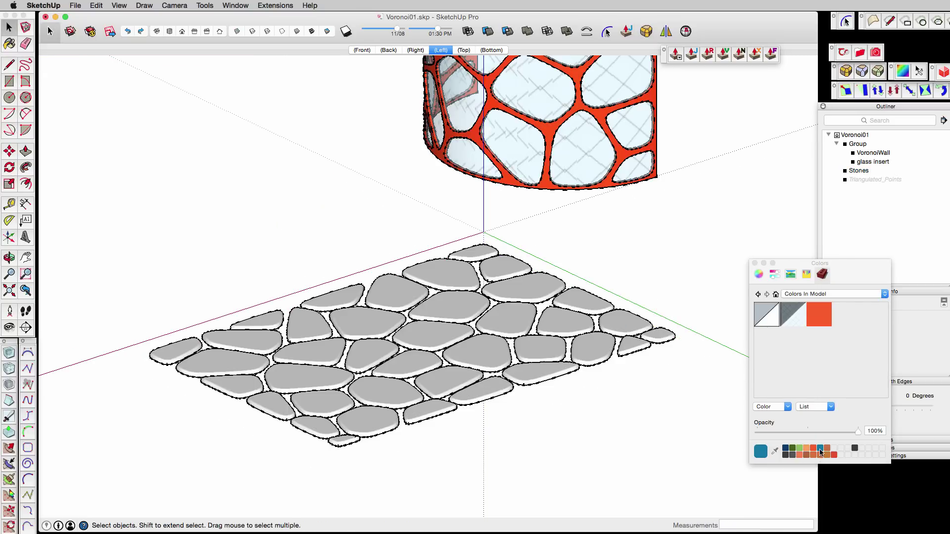
{"action": "left_click", "coordinate": [819, 449]}
{"action": "left_click", "coordinate": [575, 323]}
{"action": "mouse_move", "coordinate": [623, 329]}
{"action": "middle_mouse_down"}
{"action": "mouse_move", "coordinate": [626, 352]}
{"action": "mouse_move", "coordinate": [613, 371]}
{"action": "middle_mouse_up"}
{"action": "scroll", "coordinate": [614, 357], "scroll_direction": "down", "scroll_amount": 2}
{"action": "left_click", "coordinate": [583, 326]}
- Draw a rectangle about 20.2" by 13.9" around the stones in top view and raise it into a thin slab
{"action": "left_click", "coordinate": [463, 51]}
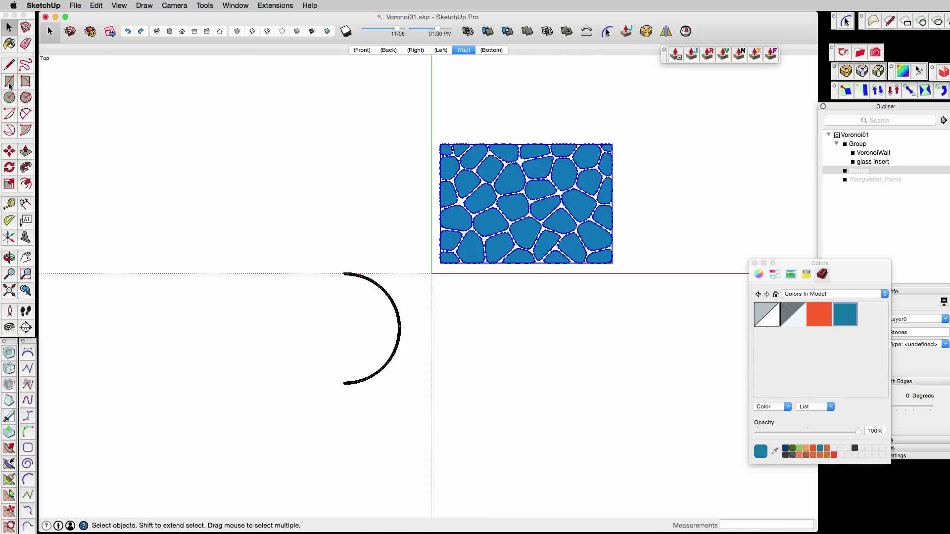
{"action": "left_click", "coordinate": [8, 83]}
{"action": "left_click", "coordinate": [329, 146]}
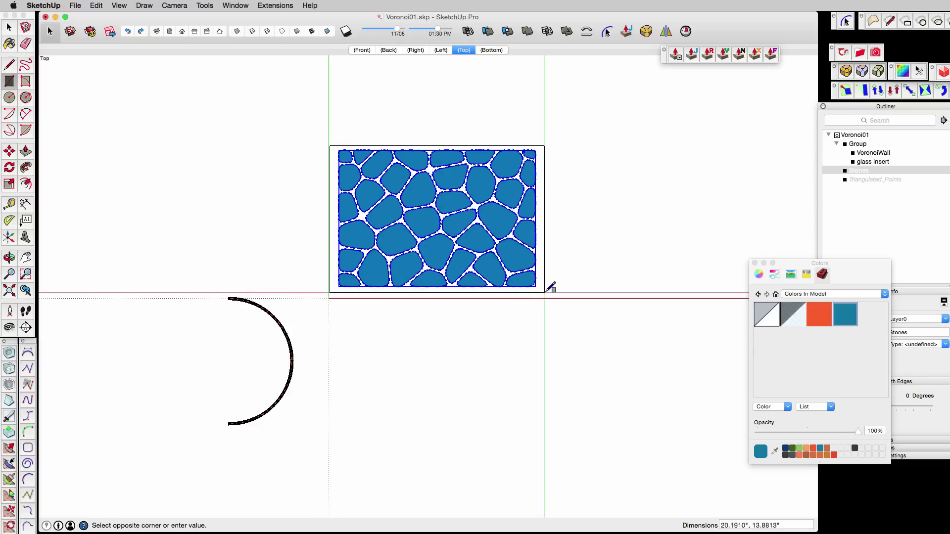
{"action": "left_click", "coordinate": [545, 291]}
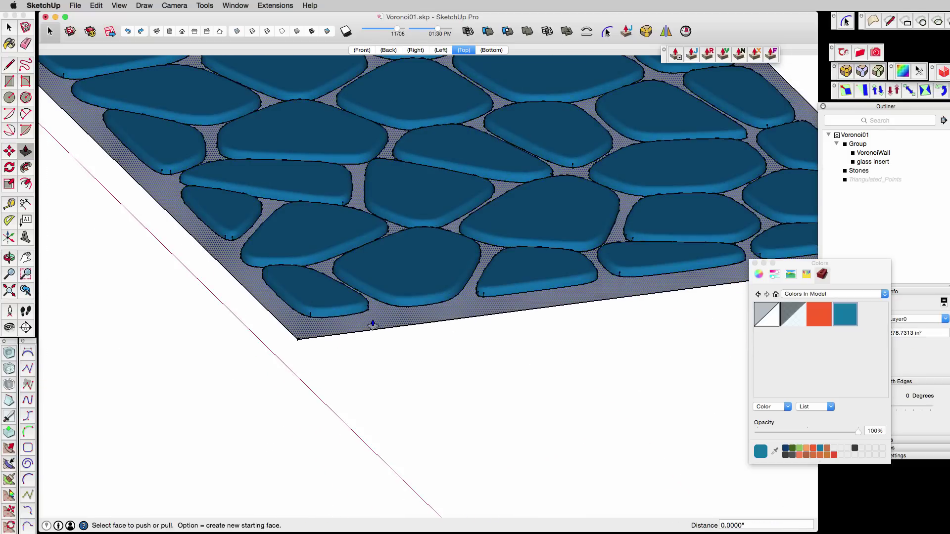
{"action": "left_click", "coordinate": [350, 323]}
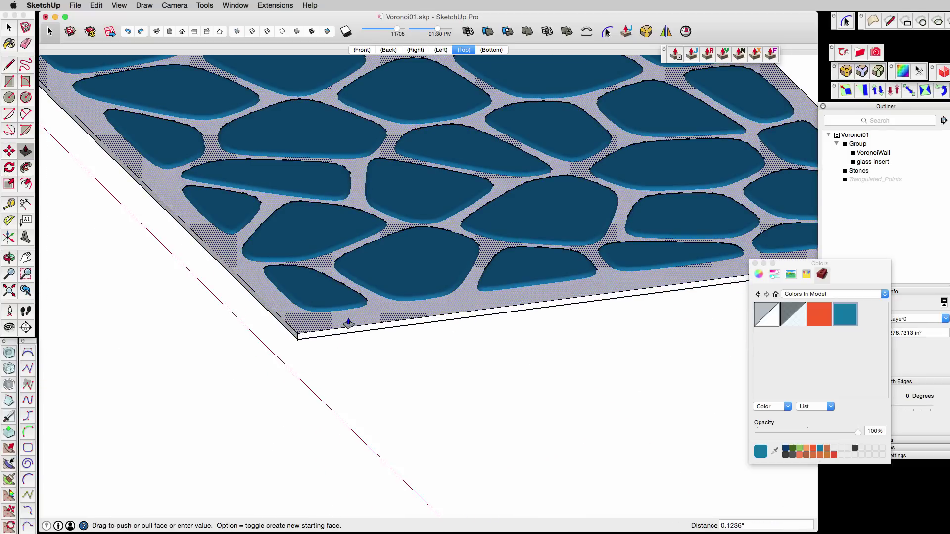
{"action": "left_click", "coordinate": [352, 322]}
- Group the slab together with the stones and name the new group pad
{"action": "key", "text": "space"}
{"action": "left_click", "coordinate": [901, 333]}
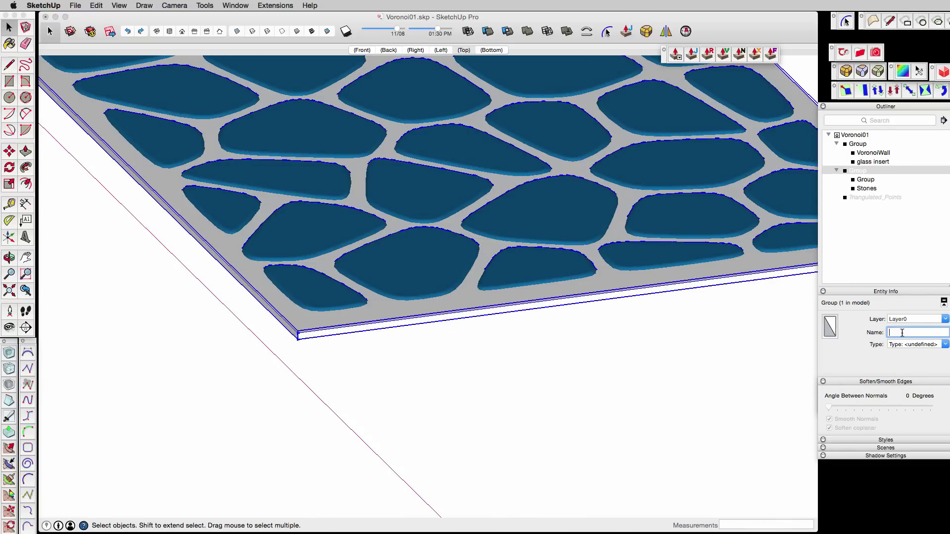
{"action": "type", "text": "pad"}
{"action": "key", "text": "Return"}
- Move the pad group underneath the base of the curved Voronoi wall, with X-ray display turned on
{"action": "scroll", "coordinate": [553, 319], "scroll_direction": "down", "scroll_amount": 5}
{"action": "left_click", "coordinate": [275, 5]}
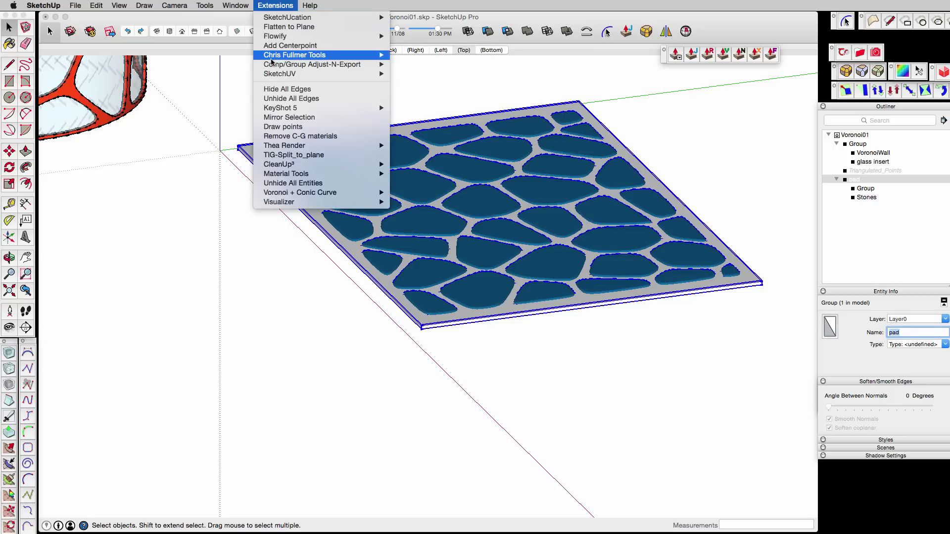
{"action": "left_click", "coordinate": [415, 50]}
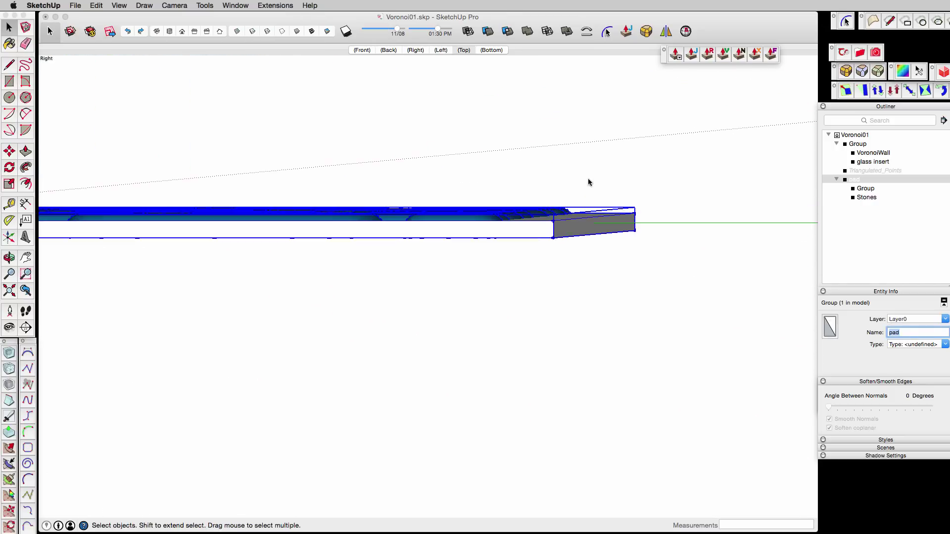
{"action": "scroll", "coordinate": [295, 284], "scroll_direction": "down", "scroll_amount": 3}
{"action": "middle_click_drag", "start_coordinate": [295, 284], "coordinate": [494, 265]}
{"action": "left_click", "coordinate": [389, 50]}
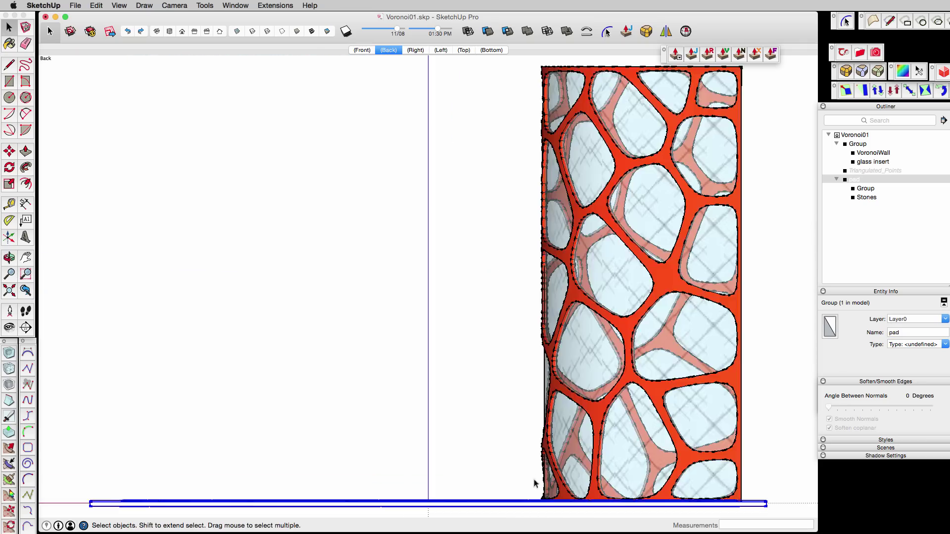
{"action": "scroll", "coordinate": [521, 464], "scroll_direction": "up", "scroll_amount": 1}
{"action": "middle_click_drag", "start_coordinate": [521, 464], "coordinate": [458, 427]}
{"action": "key", "text": "m"}
{"action": "left_click", "coordinate": [448, 392]}
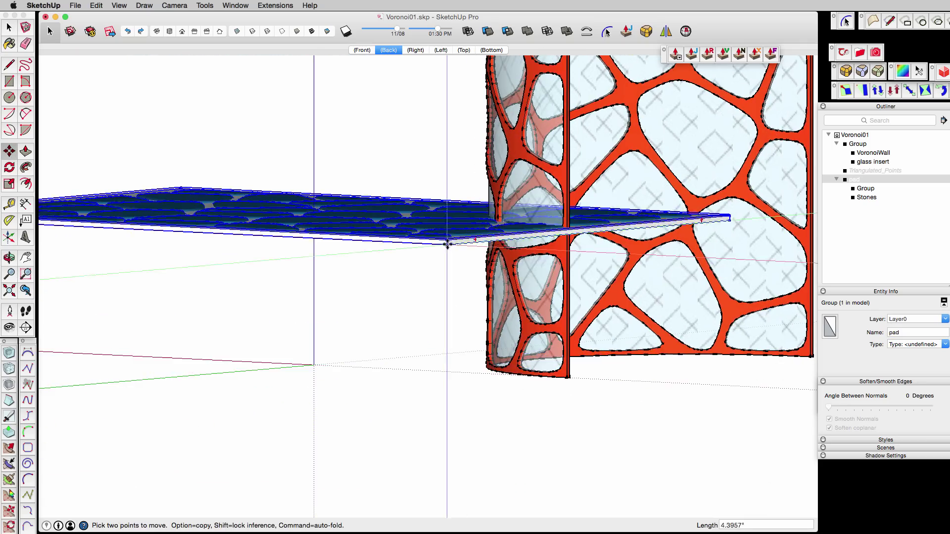
{"action": "left_click", "coordinate": [448, 245]}
{"action": "key", "text": "x"}
{"action": "scroll", "coordinate": [568, 378], "scroll_direction": "up", "scroll_amount": 5}
{"action": "scroll", "coordinate": [278, 409], "scroll_direction": "down", "scroll_amount": 5}
{"action": "scroll", "coordinate": [331, 396], "scroll_direction": "up", "scroll_amount": 1}
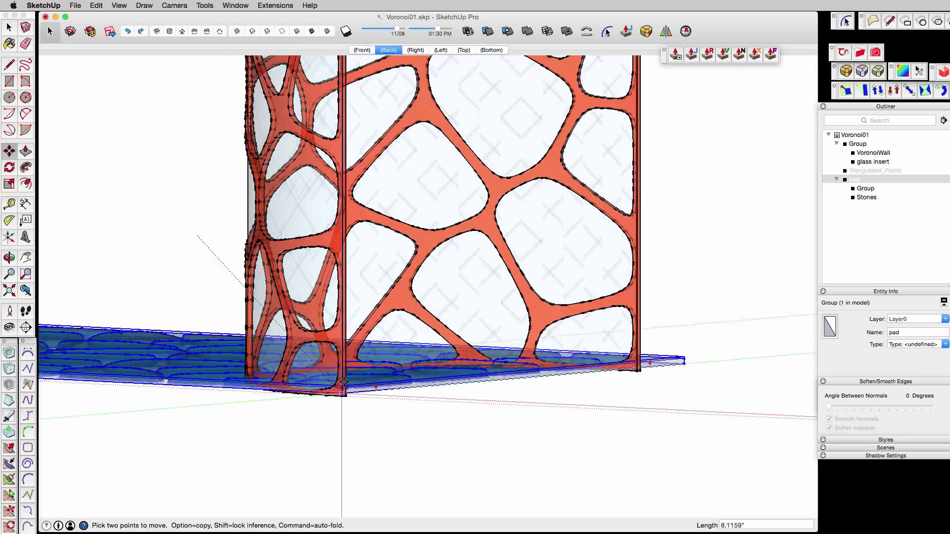
{"action": "left_click", "coordinate": [198, 371]}
- Raise the curved wall group slightly so it stands on the top surface of the pad
{"action": "middle_click_drag", "start_coordinate": [386, 426], "coordinate": [452, 435]}
{"action": "left_click", "coordinate": [415, 50]}
{"action": "scroll", "coordinate": [469, 484], "scroll_direction": "up", "scroll_amount": 8}
{"action": "key", "text": "space"}
{"action": "left_click", "coordinate": [217, 337]}
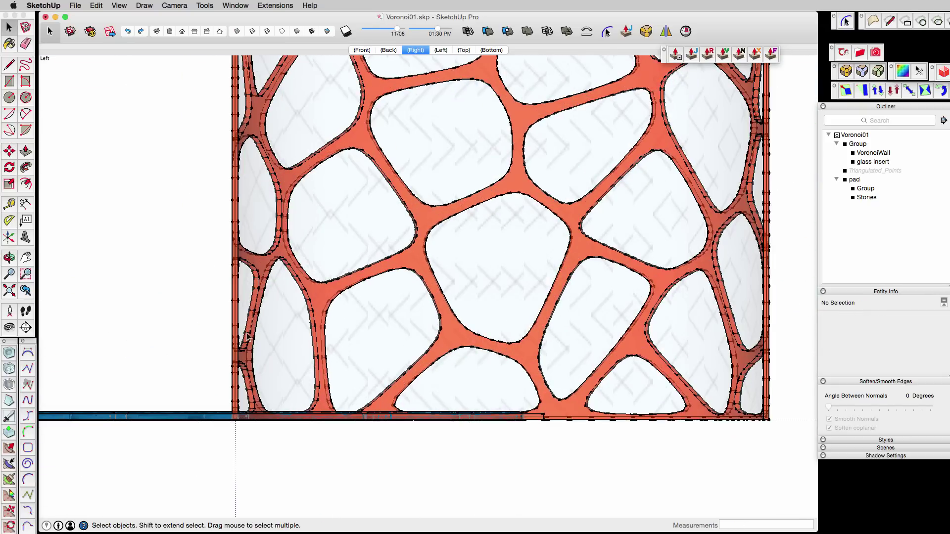
{"action": "left_click", "coordinate": [247, 338]}
{"action": "key", "text": "m"}
{"action": "left_click", "coordinate": [165, 388]}
{"action": "left_click", "coordinate": [166, 379]}
{"action": "scroll", "coordinate": [148, 314], "scroll_direction": "down", "scroll_amount": 3}
{"action": "middle_click_drag", "start_coordinate": [140, 307], "coordinate": [388, 353]}
- Enlarge the pad group uniformly from one corner and undo the scaling
{"action": "key", "text": "space"}
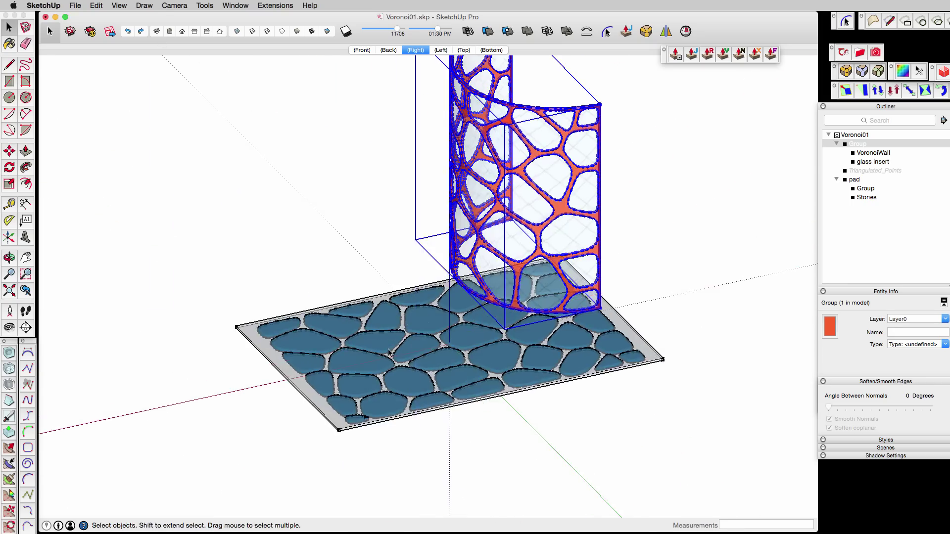
{"action": "left_click", "coordinate": [389, 352]}
{"action": "key", "text": "s"}
{"action": "scroll", "coordinate": [350, 443], "scroll_direction": "up", "scroll_amount": 3}
{"action": "left_click", "coordinate": [327, 417]}
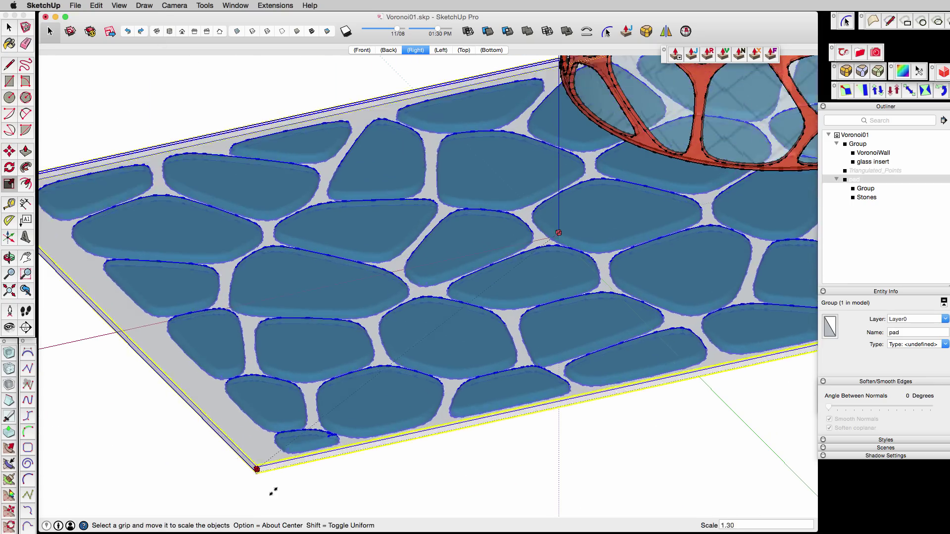
{"action": "middle_click_drag", "start_coordinate": [271, 490], "coordinate": [272, 270], "text": "shift"}
{"action": "scroll", "coordinate": [328, 394], "scroll_direction": "down", "scroll_amount": 7}
{"action": "left_click", "coordinate": [235, 399]}
{"action": "key", "text": "super+z"}
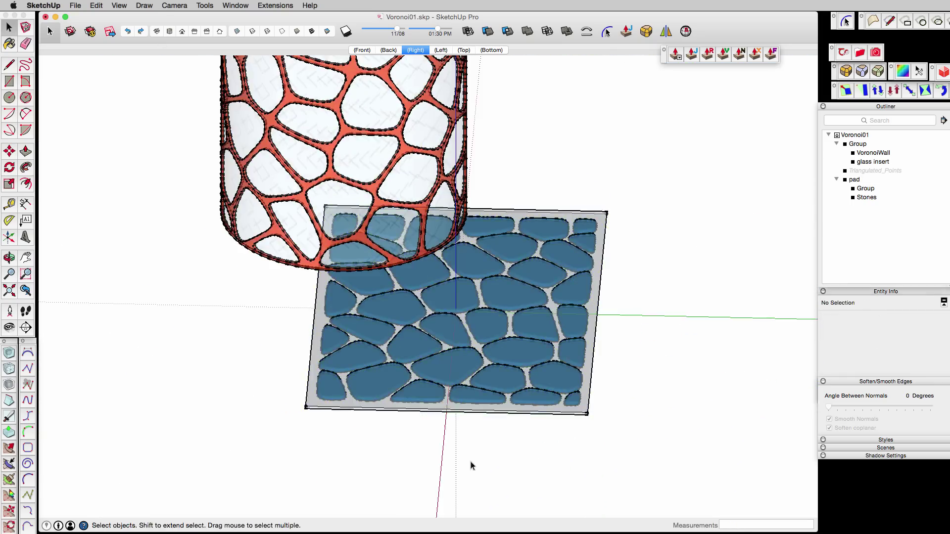
- Scale the pad group up so it extends well beyond the curved wall
{"action": "left_click", "coordinate": [436, 355]}
{"action": "key", "text": "s"}
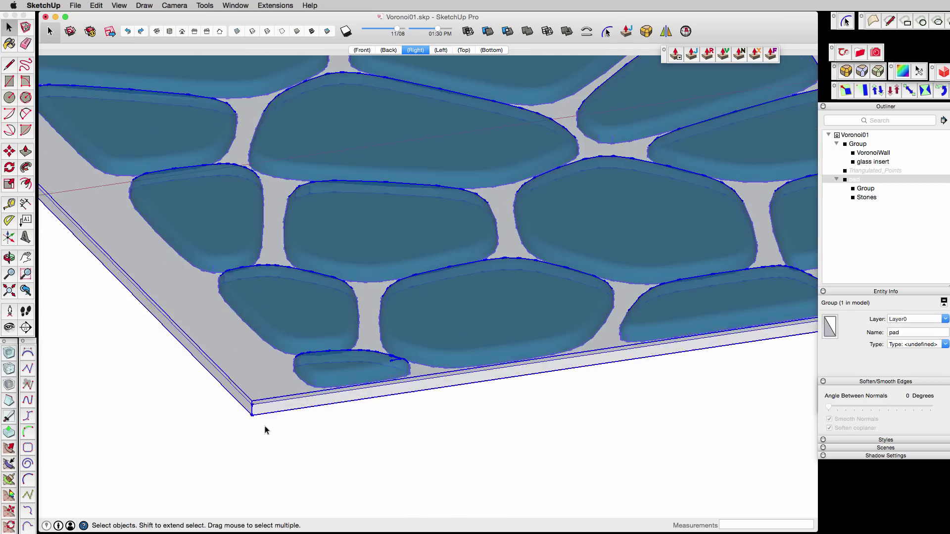
{"action": "key", "text": "s"}
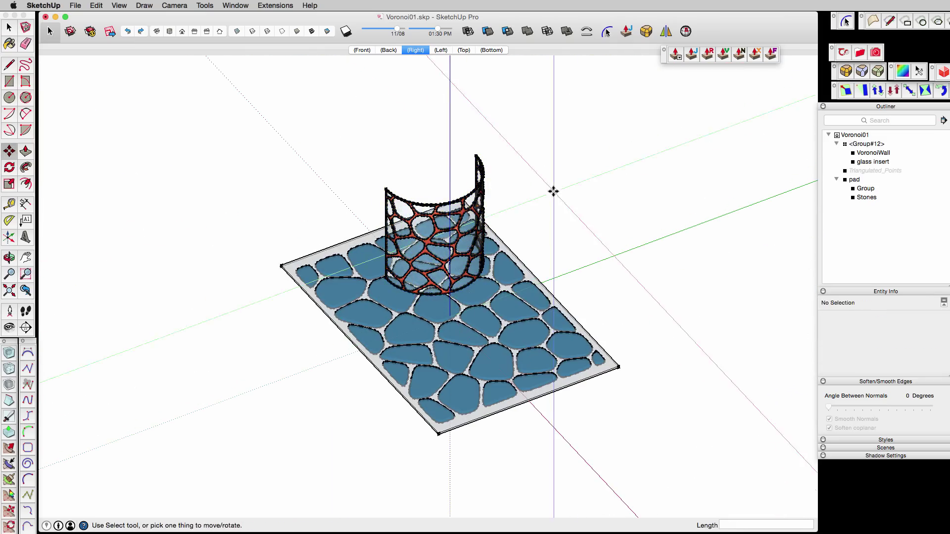
- Copy the curved wall component to a second spot on the pad beside the original and save the model
{"action": "left_click", "coordinate": [496, 202]}
{"action": "key", "text": "alt"}
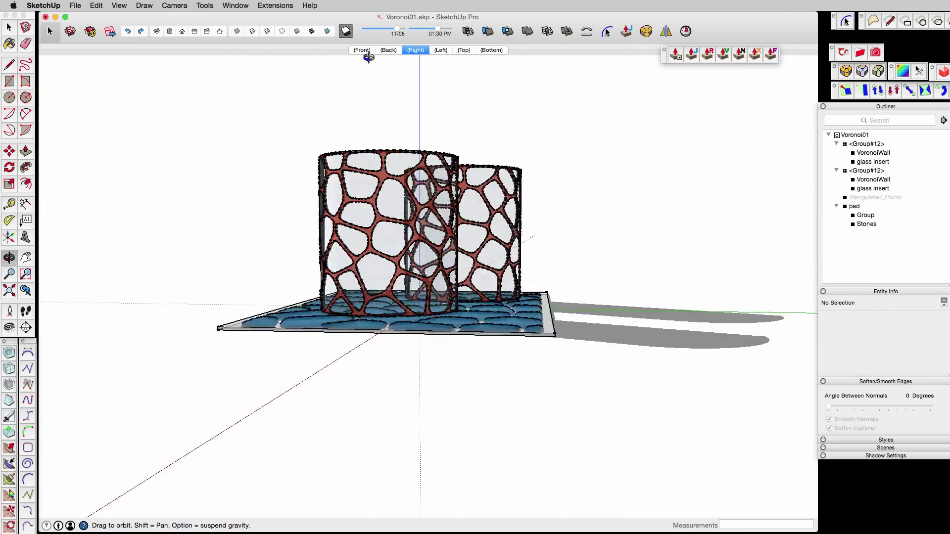
{"action": "middle_click_drag", "start_coordinate": [238, 109], "coordinate": [377, 271]}
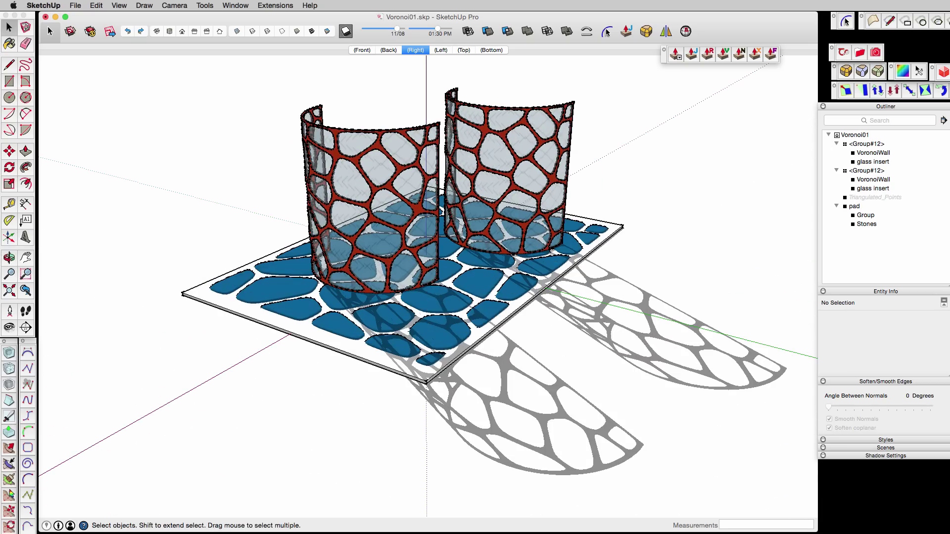
{"action": "key", "text": "super+s"}
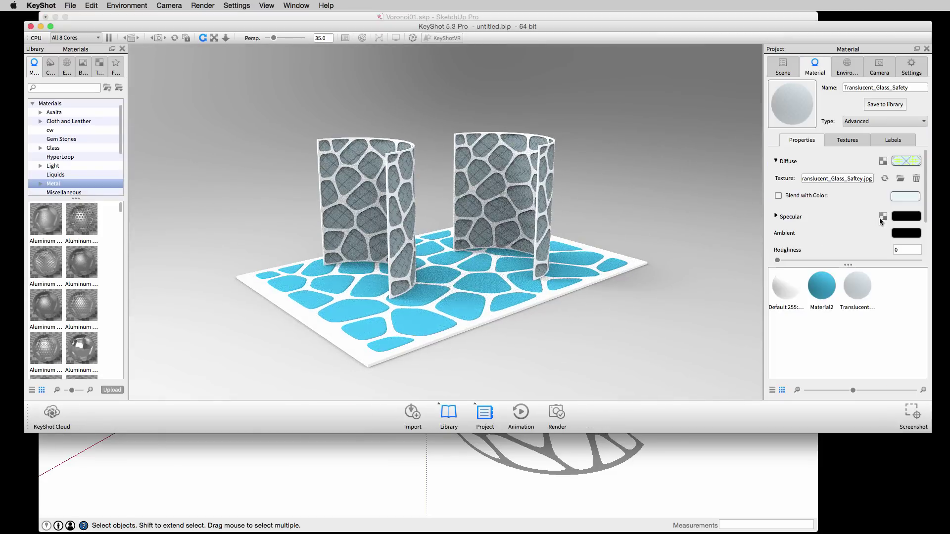
- In KeyShot, change the Translucent_Glass_Safety material to type Glass with its color texture off and Two-sided on
{"action": "left_click", "coordinate": [884, 121]}
{"action": "left_click", "coordinate": [870, 169]}
{"action": "left_click", "coordinate": [847, 140]}
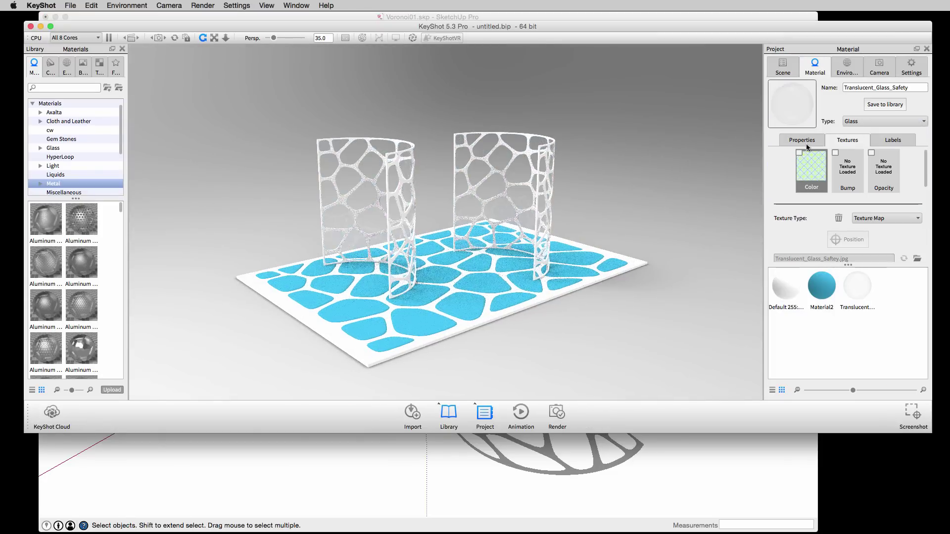
{"action": "left_click", "coordinate": [801, 140]}
{"action": "left_click", "coordinate": [777, 239]}
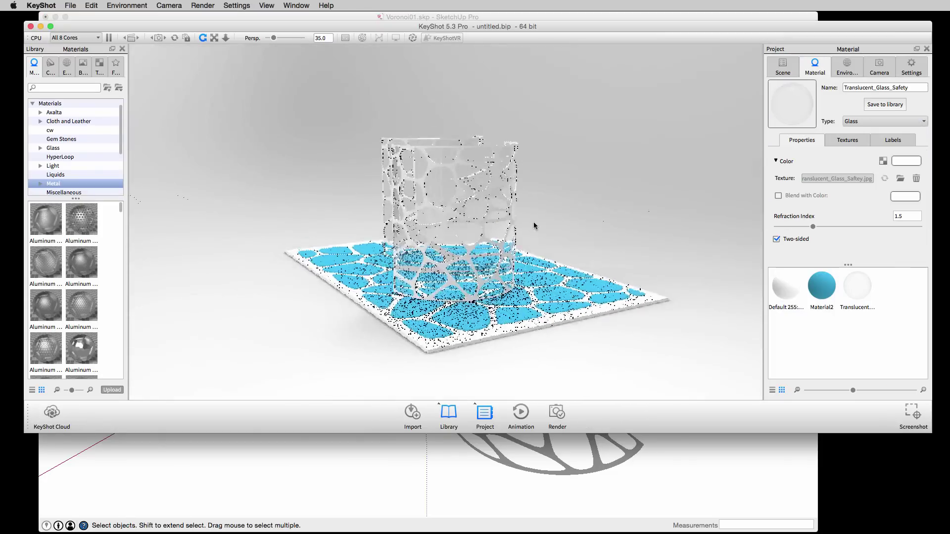
- Generate a Sun & Sky environment dated Jul:25:2014 in the HDRI Editor
{"action": "left_click", "coordinate": [847, 65]}
{"action": "left_click", "coordinate": [847, 119]}
{"action": "left_click", "coordinate": [402, 293]}
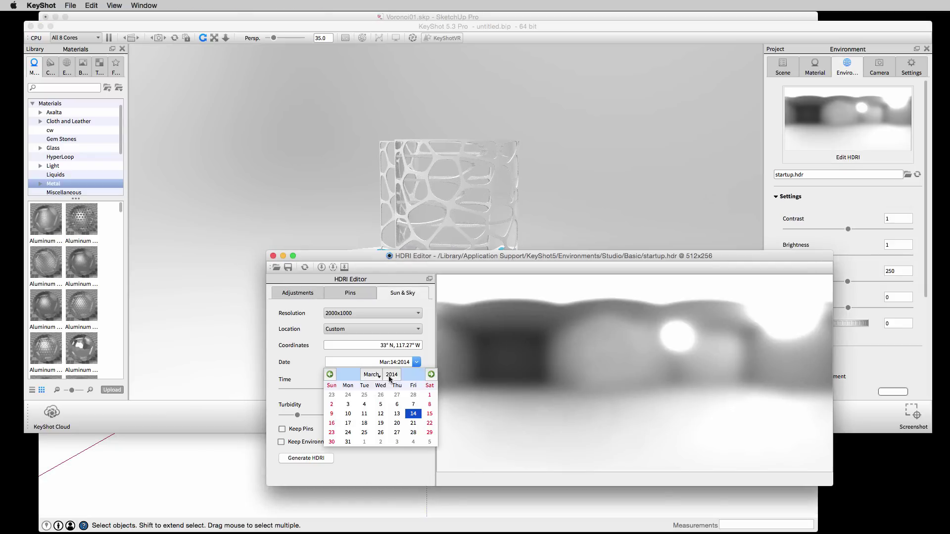
{"action": "left_click", "coordinate": [306, 458]}
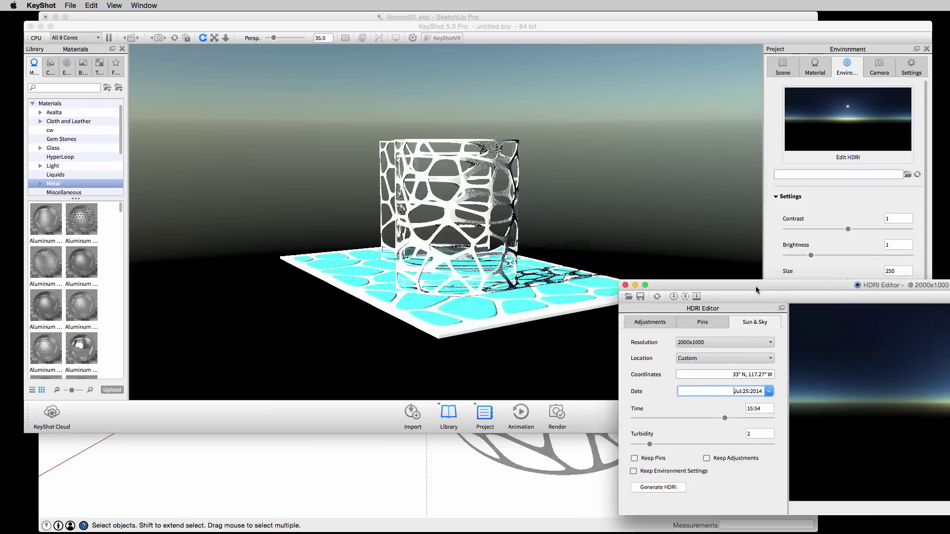
- Set the sky time to 07:42 and regenerate the HDRI, keeping the editor clear of the render view
{"action": "left_click_drag", "start_coordinate": [756, 286], "coordinate": [674, 332]}
{"action": "left_click", "coordinate": [555, 526]}
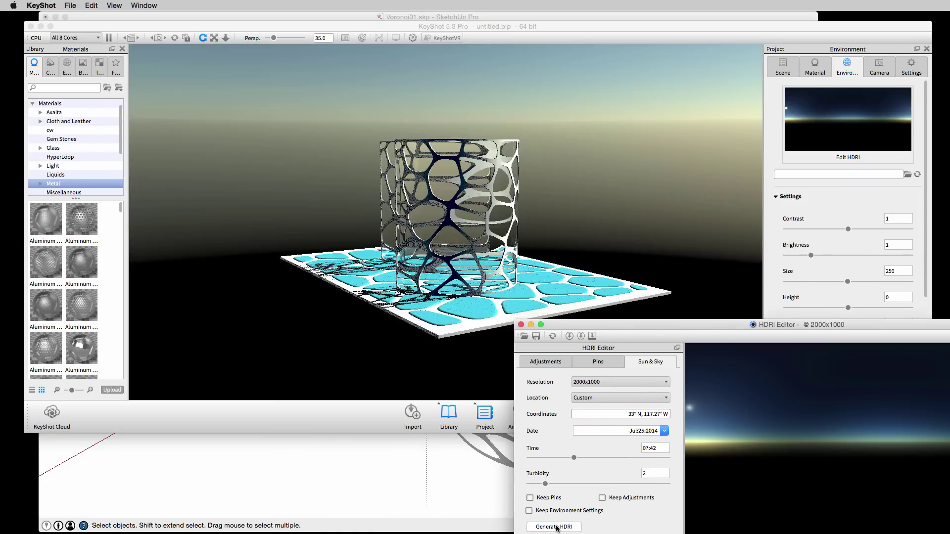
{"action": "left_click_drag", "start_coordinate": [594, 325], "coordinate": [785, 387]}
- Apply the Aluminum Brushed metal material to the white Voronoi wall framework
{"action": "left_click_drag", "start_coordinate": [47, 221], "coordinate": [471, 262]}
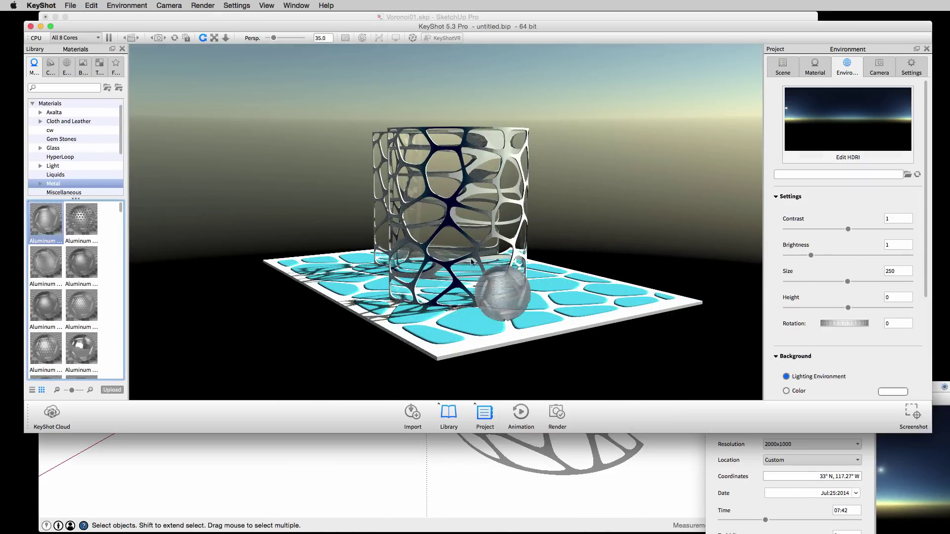
{"action": "left_click", "coordinate": [782, 68]}
{"action": "scroll", "coordinate": [513, 244], "scroll_direction": "down", "scroll_amount": 2}
{"action": "scroll", "coordinate": [513, 244], "scroll_direction": "up", "scroll_amount": 8}
{"action": "scroll", "coordinate": [563, 290], "scroll_direction": "down", "scroll_amount": 4}
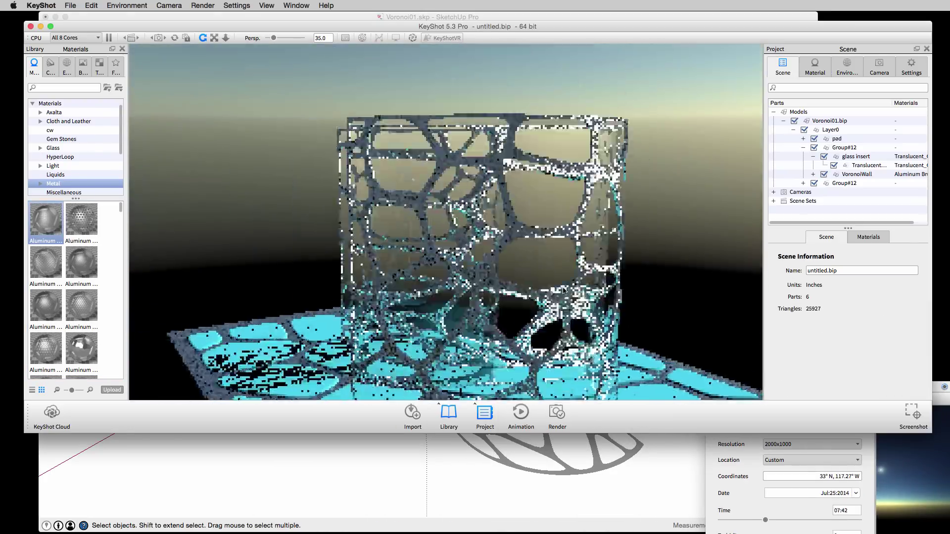
- Give the VoronoiWall parts of both curved walls rounded edges with a radius of 0.012
{"action": "left_click_drag", "start_coordinate": [508, 254], "coordinate": [519, 277]}
{"action": "scroll", "coordinate": [600, 231], "scroll_direction": "up", "scroll_amount": 6}
{"action": "left_click_drag", "start_coordinate": [600, 231], "coordinate": [564, 193]}
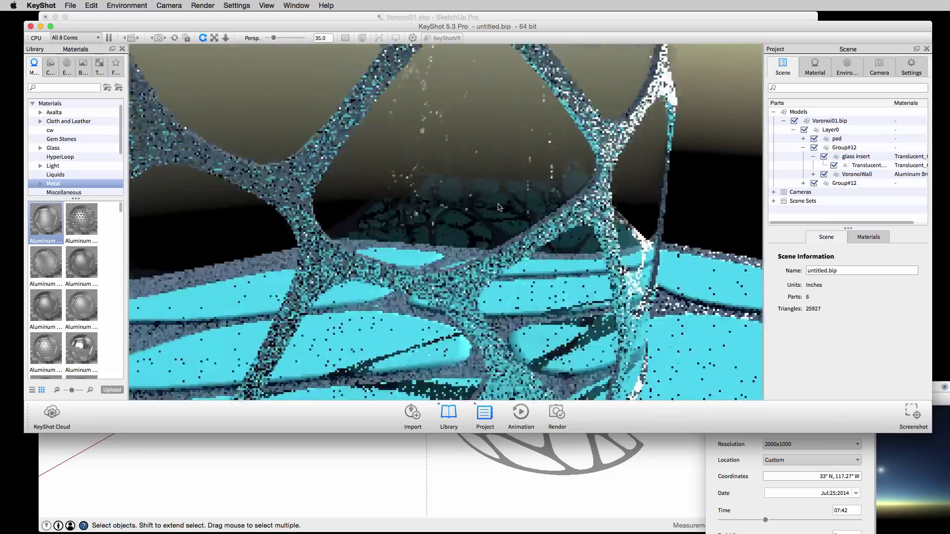
{"action": "left_click", "coordinate": [564, 193]}
{"action": "scroll", "coordinate": [817, 373], "scroll_direction": "down", "scroll_amount": 3}
{"action": "left_click", "coordinate": [819, 353]}
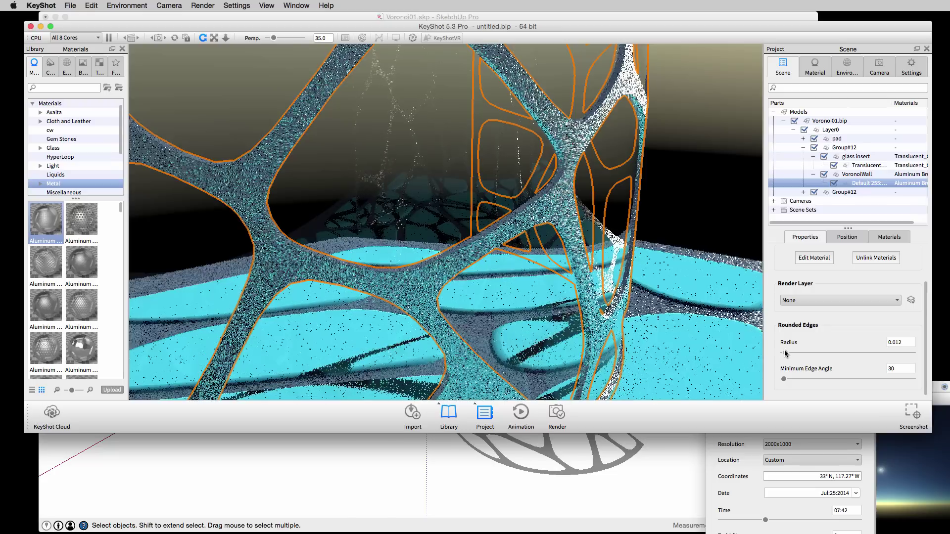
{"action": "scroll", "coordinate": [561, 233], "scroll_direction": "down", "scroll_amount": 10}
{"action": "left_click", "coordinate": [561, 233]}
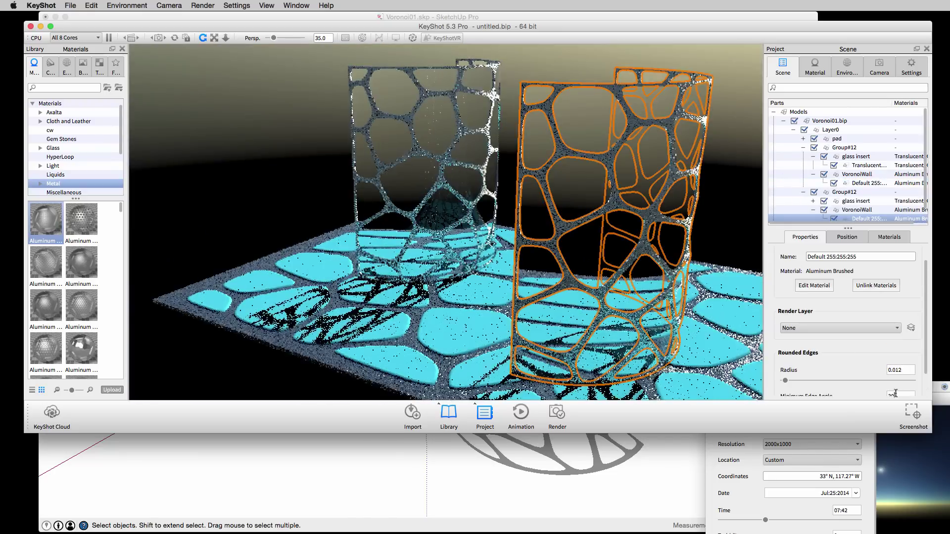
- Apply the reddish Travertine material from the Stone library to the blue paving stones
{"action": "scroll", "coordinate": [259, 265], "scroll_direction": "up", "scroll_amount": 2}
{"action": "right_click", "coordinate": [258, 266]}
{"action": "scroll", "coordinate": [56, 145], "scroll_direction": "down", "scroll_amount": 3}
{"action": "left_click", "coordinate": [57, 157]}
{"action": "scroll", "coordinate": [79, 260], "scroll_direction": "down", "scroll_amount": 5}
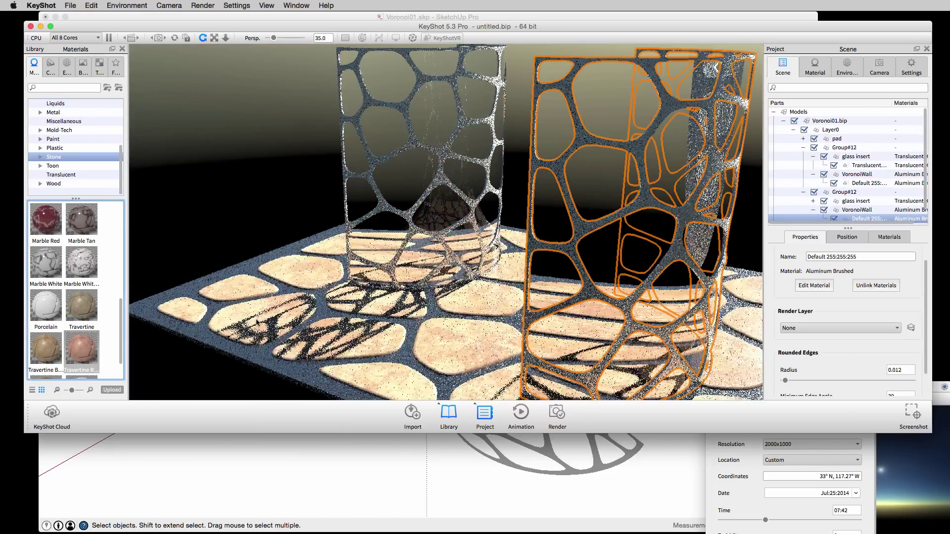
- Apply the Asphalt stone material to the pad base around the stones and view the scene from a low angle
{"action": "scroll", "coordinate": [79, 260], "scroll_direction": "up", "scroll_amount": 5}
{"action": "left_click_drag", "start_coordinate": [46, 219], "coordinate": [258, 357]}
{"action": "left_click_drag", "start_coordinate": [490, 346], "coordinate": [467, 280]}
{"action": "middle_click_drag", "start_coordinate": [467, 280], "coordinate": [466, 351]}
{"action": "left_click", "coordinate": [654, 172]}
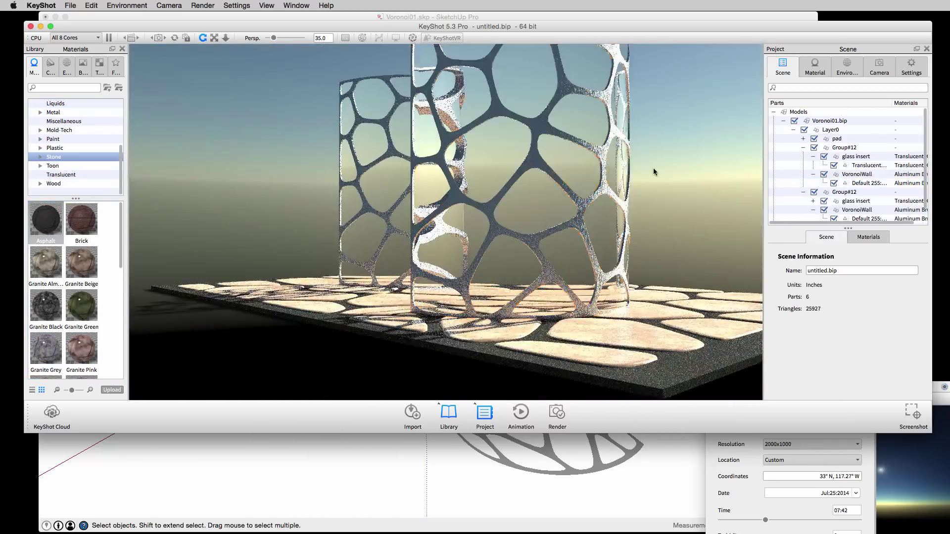
- Add the BlurredCloudsNormal.jpg normal map as a bump texture to the Translucent_Glass_Safety material of the glass inserts
{"action": "scroll", "coordinate": [654, 172], "scroll_direction": "up", "scroll_amount": 3}
{"action": "scroll", "coordinate": [653, 172], "scroll_direction": "down", "scroll_amount": 5}
{"action": "left_click_drag", "start_coordinate": [654, 172], "coordinate": [437, 299]}
{"action": "scroll", "coordinate": [511, 326], "scroll_direction": "up", "scroll_amount": 3}
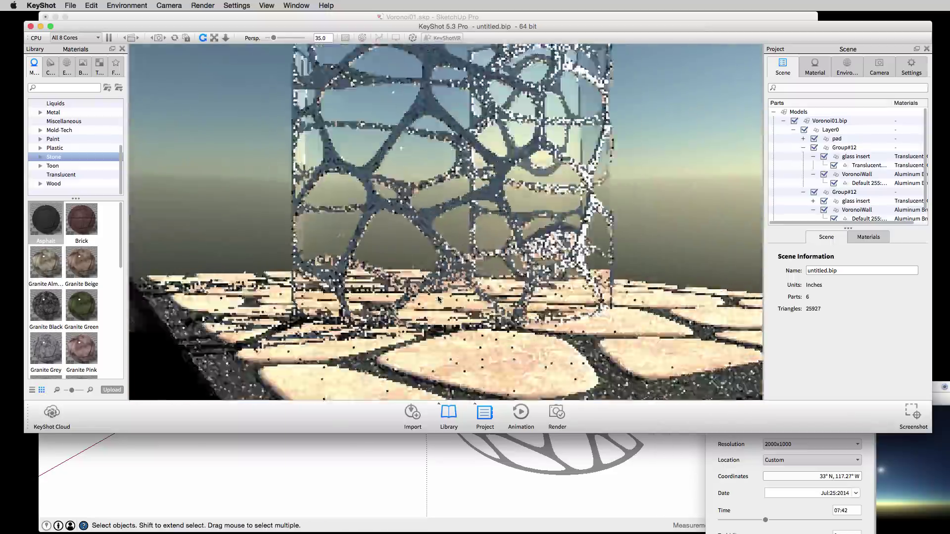
{"action": "left_click_drag", "start_coordinate": [438, 261], "coordinate": [343, 302]}
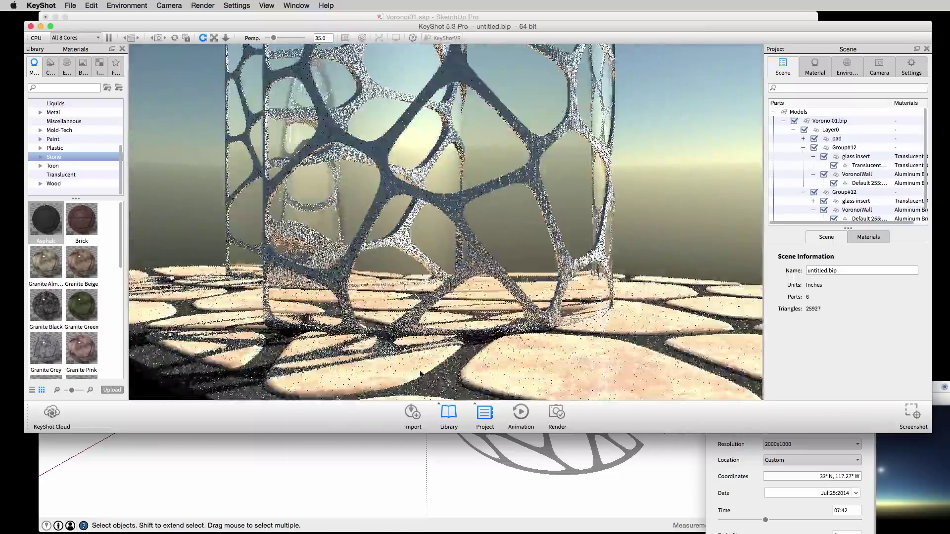
{"action": "left_click_drag", "start_coordinate": [420, 373], "coordinate": [296, 368]}
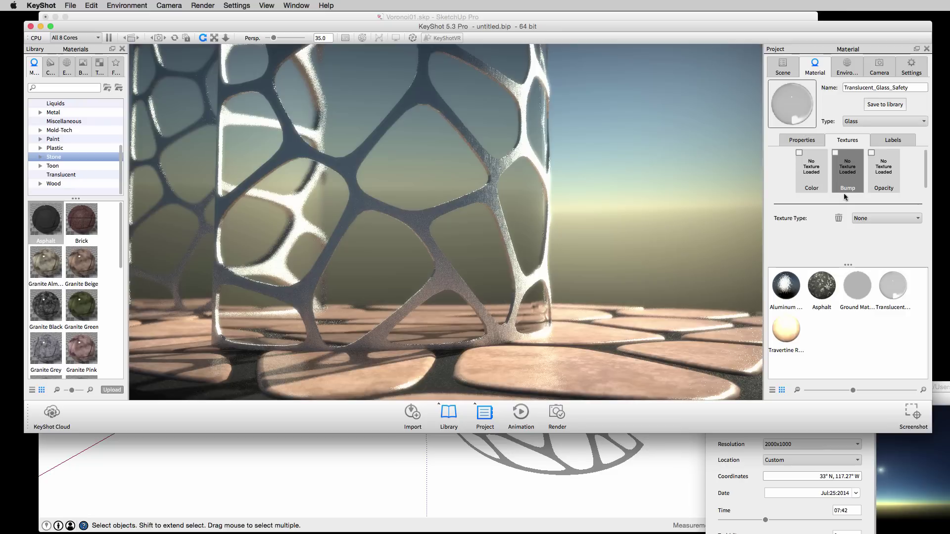
{"action": "left_click", "coordinate": [835, 153]}
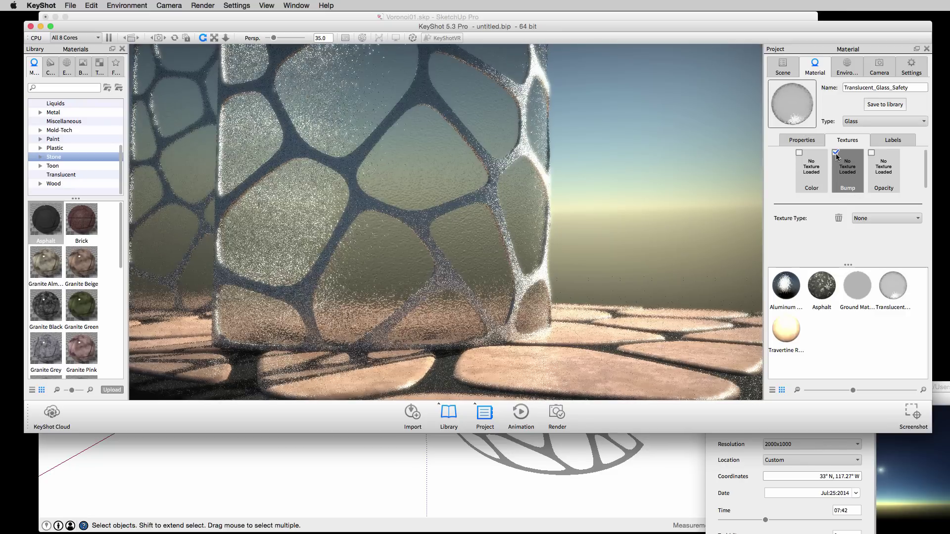
{"action": "double_click", "coordinate": [847, 168]}
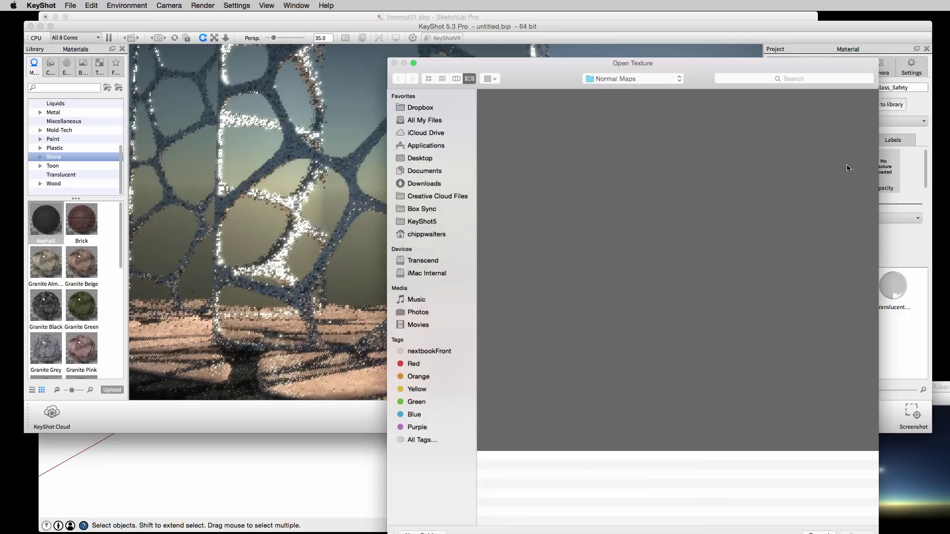
{"action": "key", "text": "Down"}
{"action": "key", "text": "Return"}
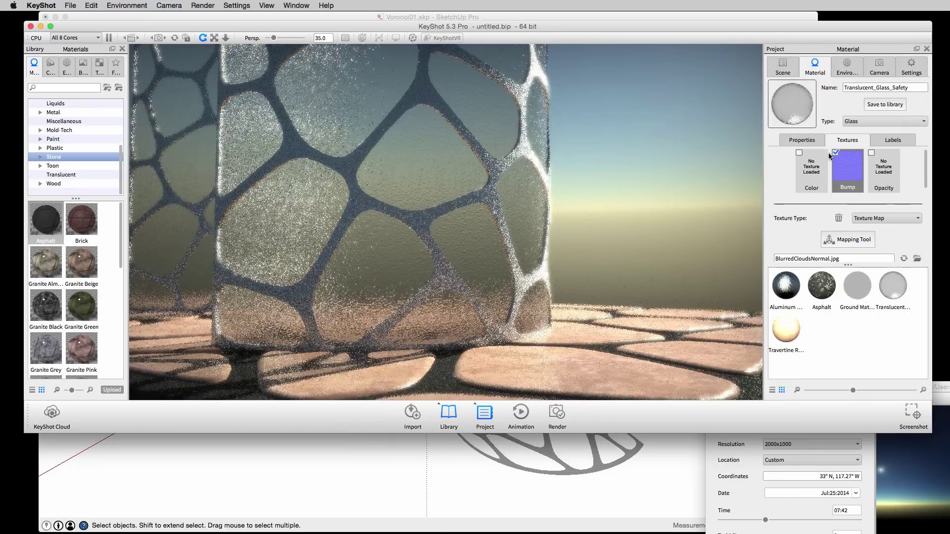
{"action": "scroll", "coordinate": [823, 228], "scroll_direction": "down", "scroll_amount": 5}
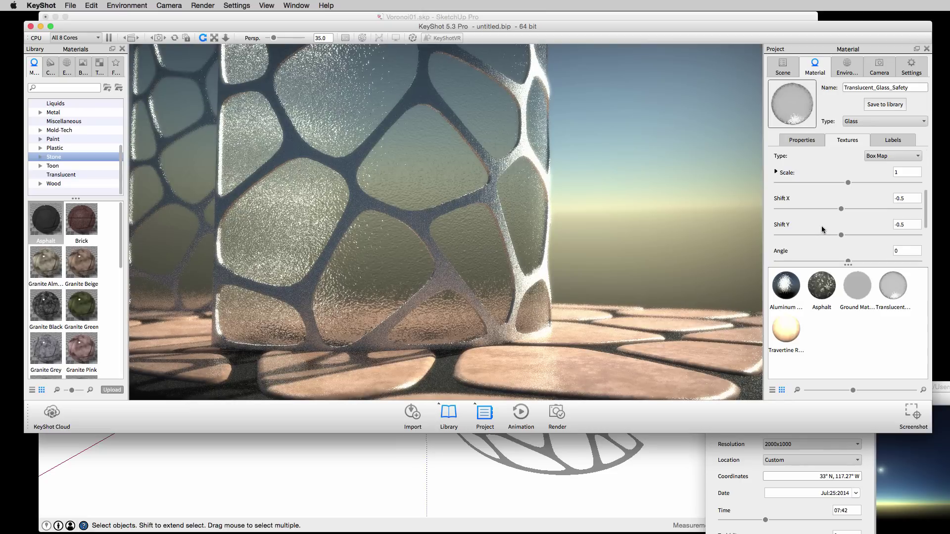